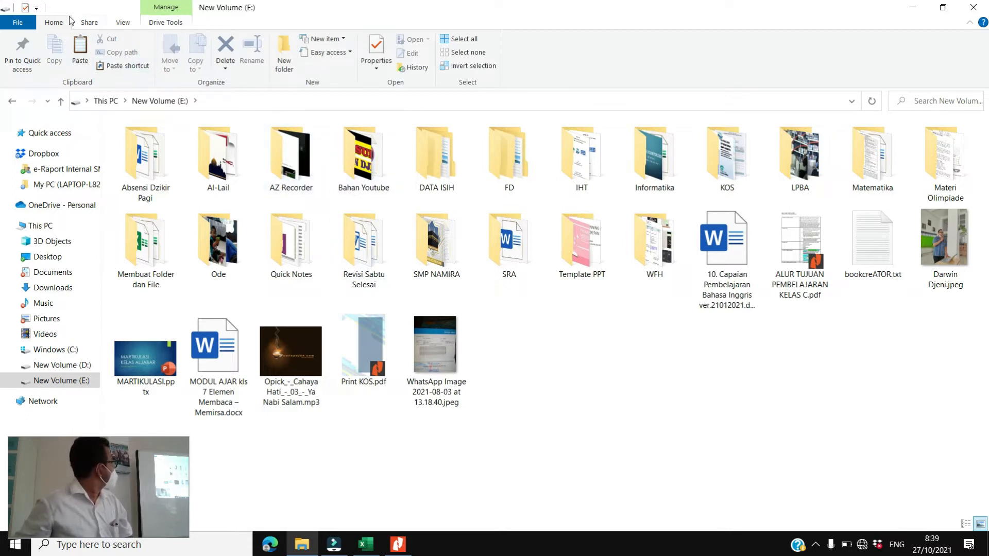
Create a folder named "Membuat Folder dan File 7D" on New Volume (E:).
click(284, 65)
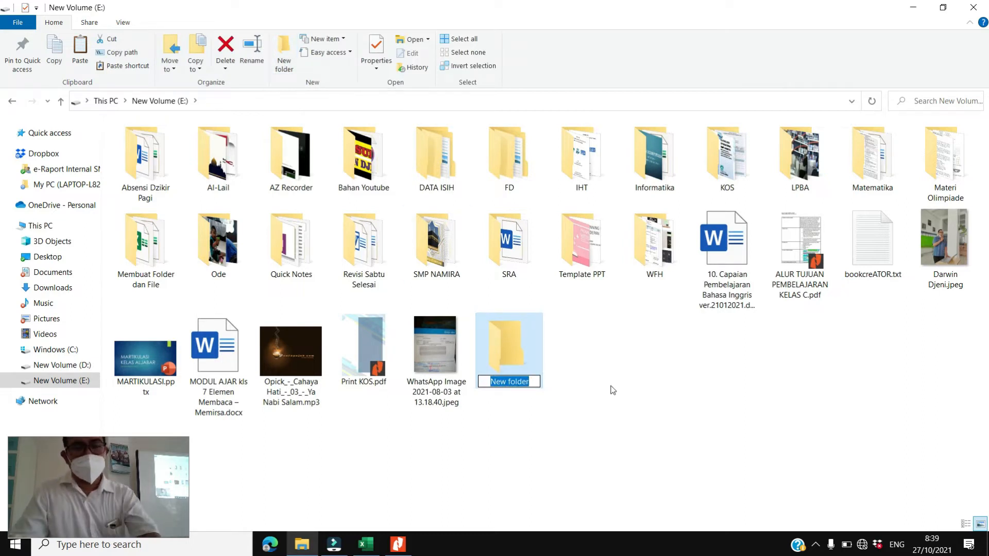
text(Mem)
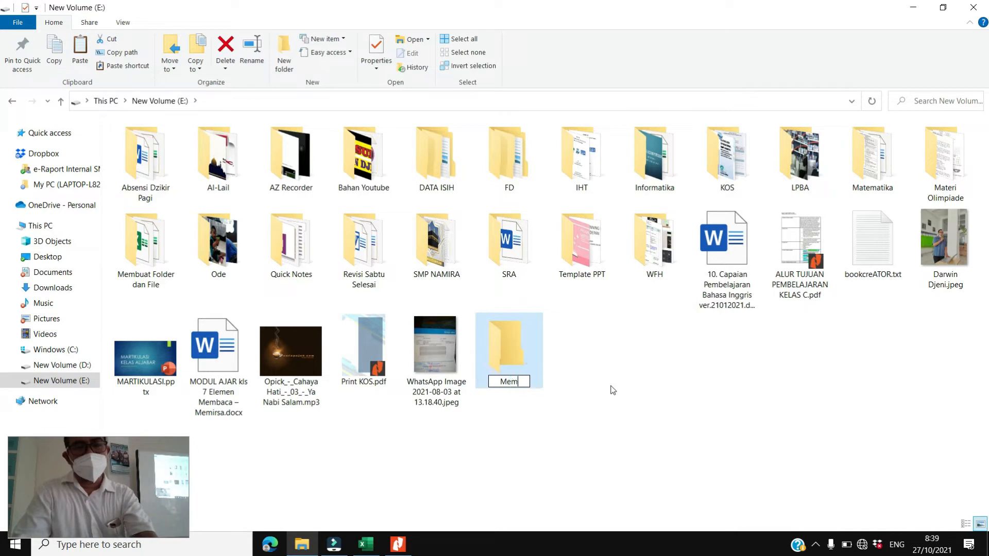
text(buat Fo)
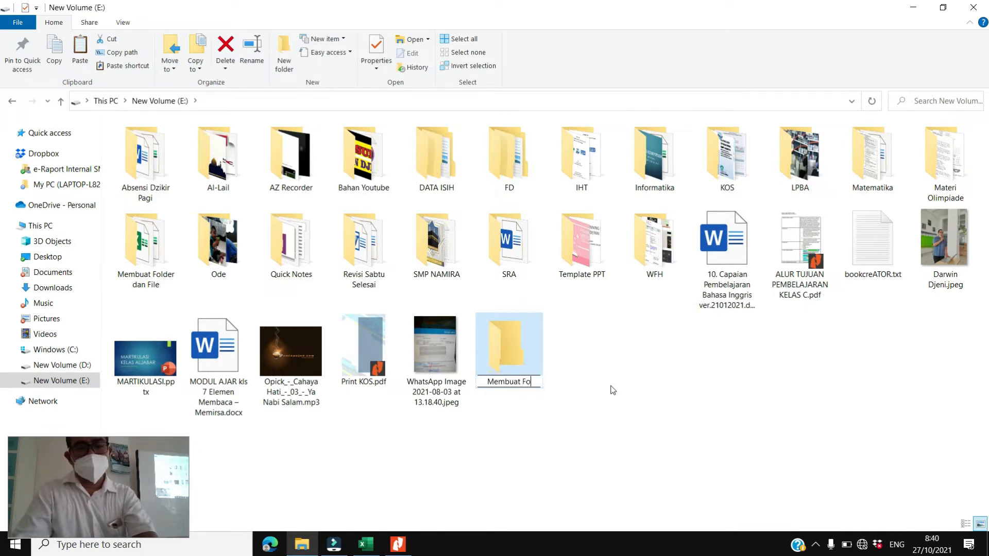
text(lder )
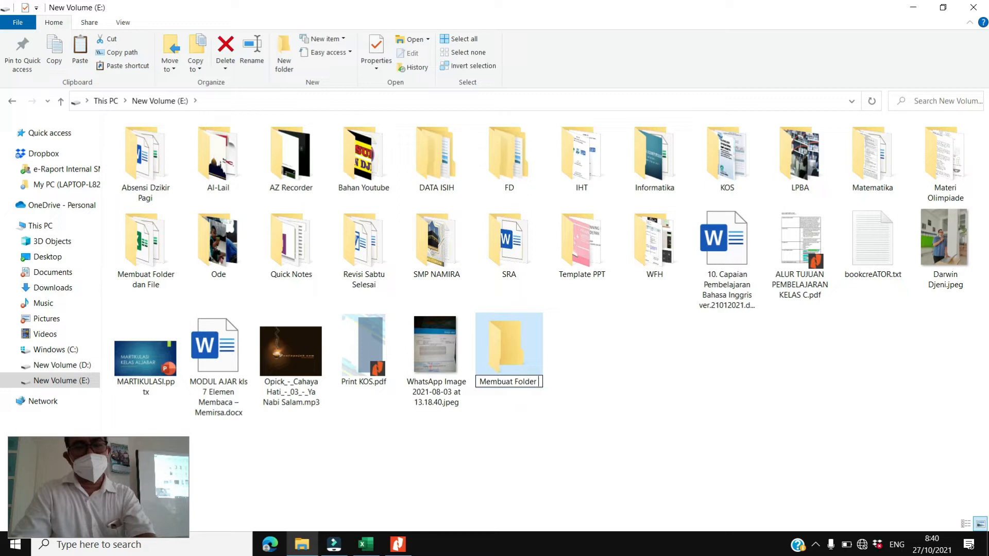
text(dan File 7D)
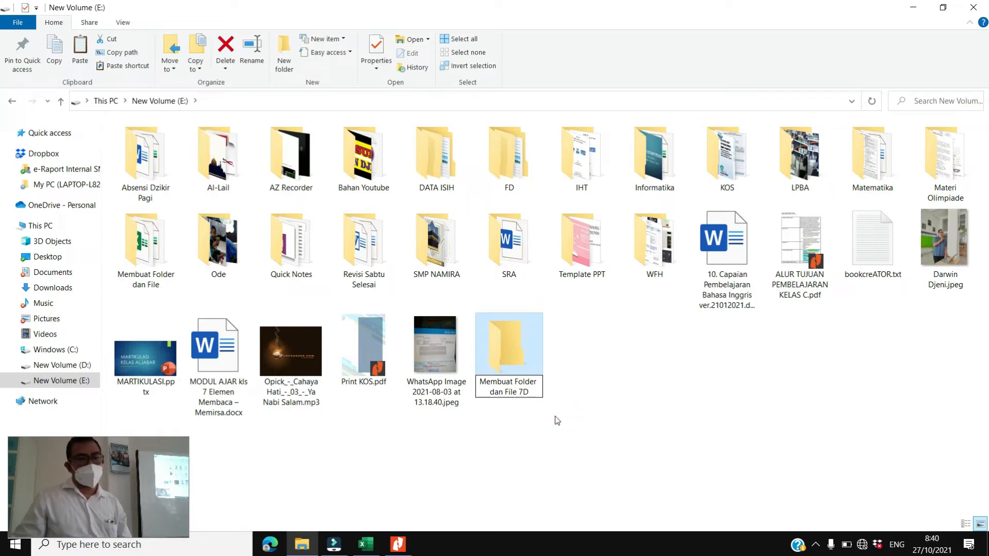
click(565, 433)
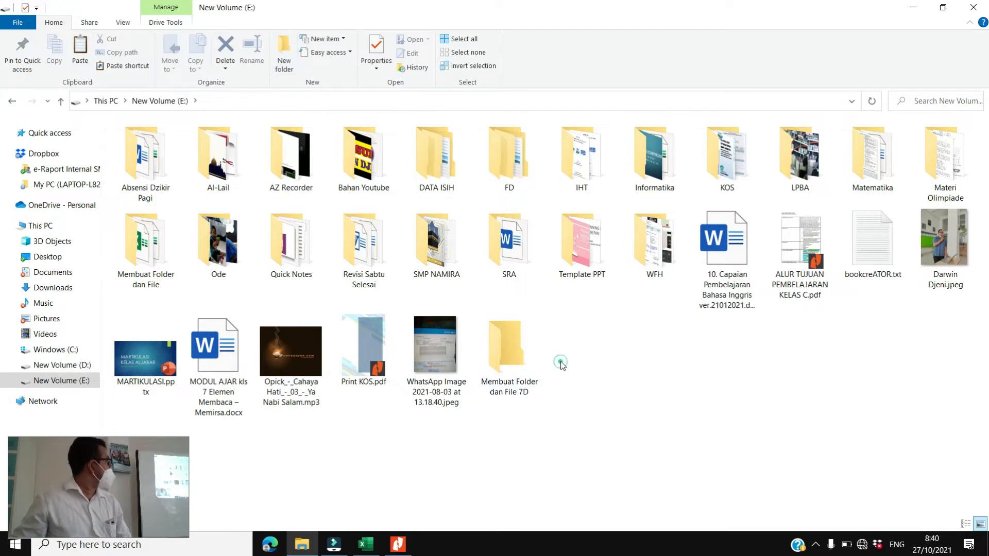
click(512, 359)
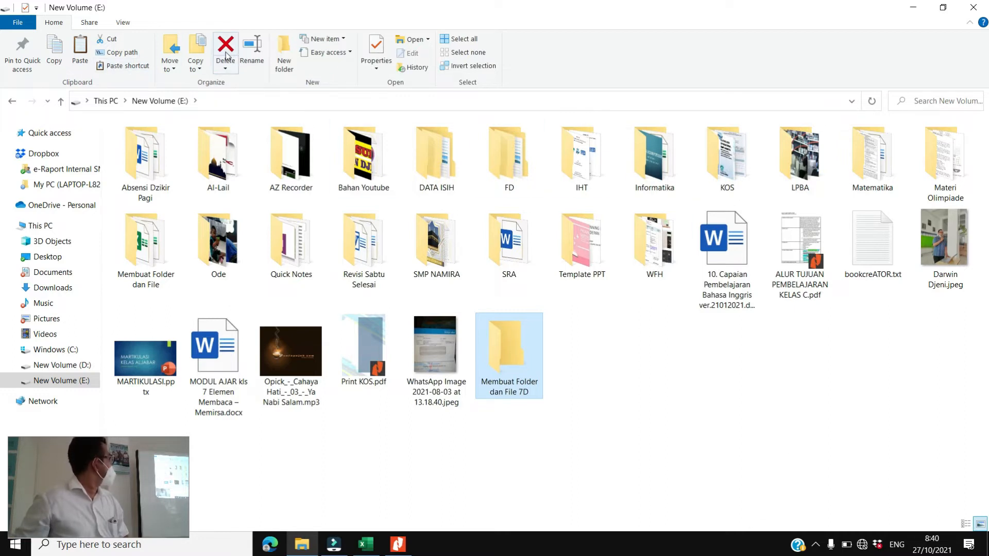
right_click(505, 356)
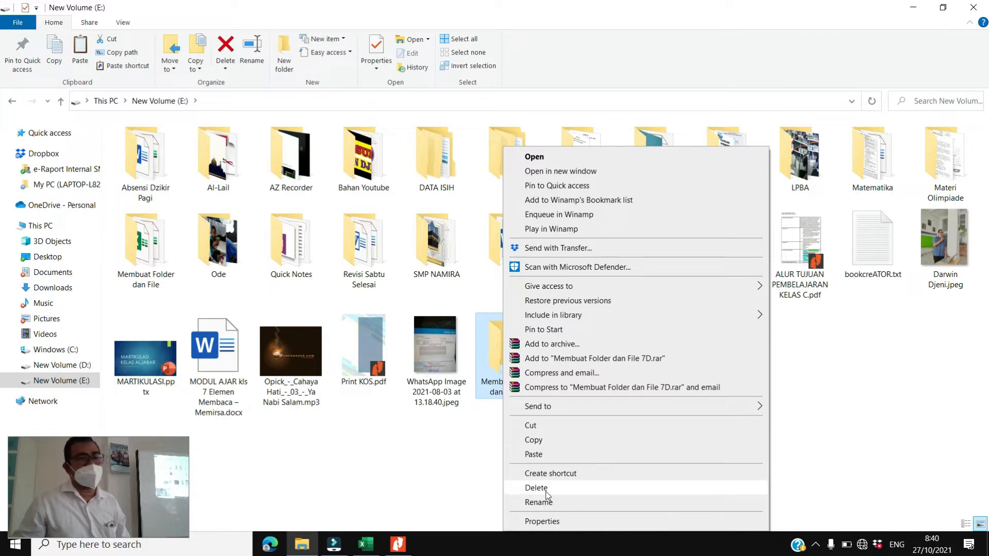
click(460, 455)
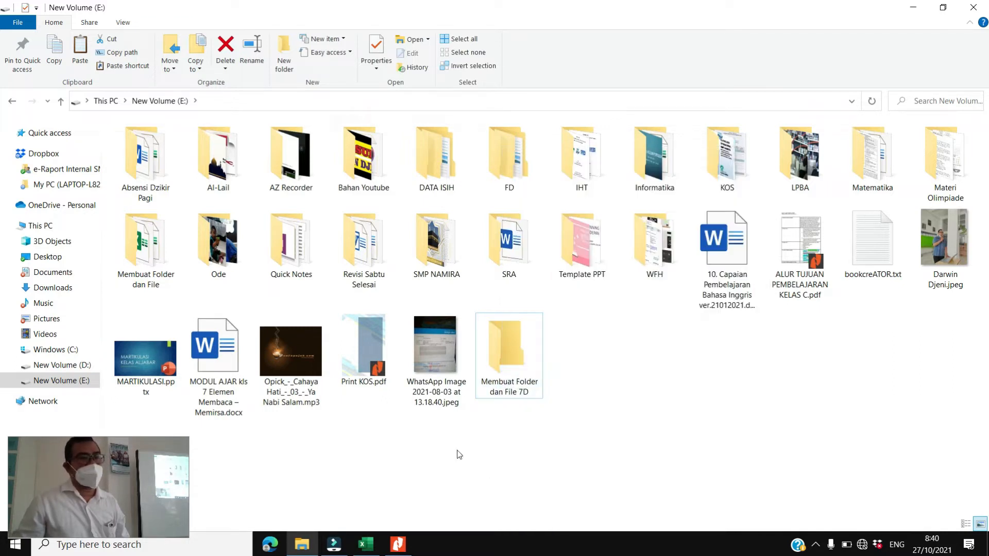
click(510, 346)
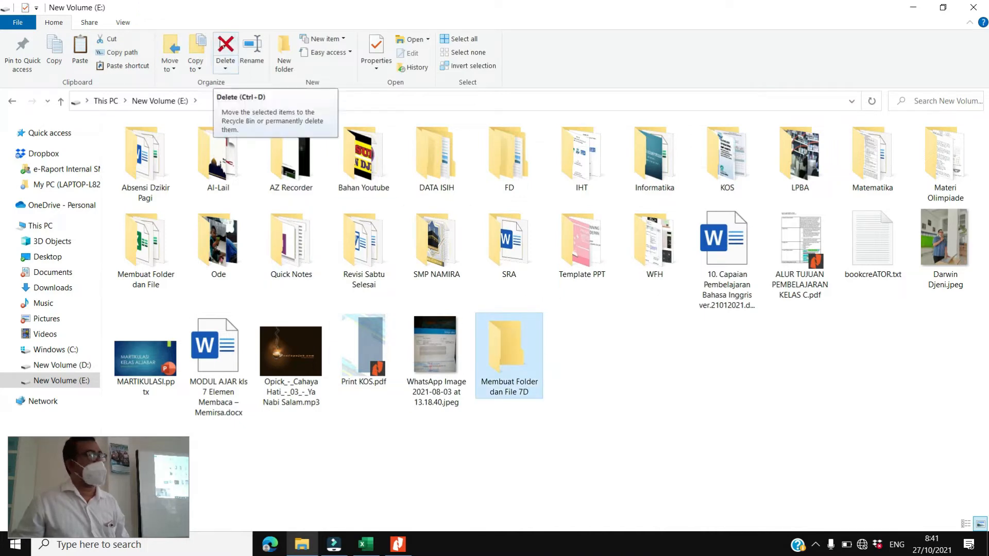
click(599, 393)
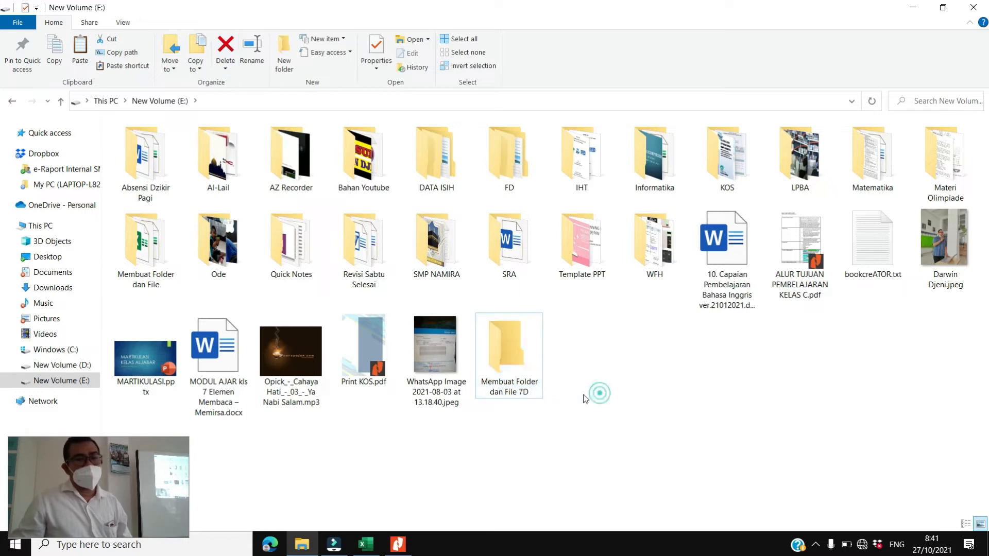
click(507, 348)
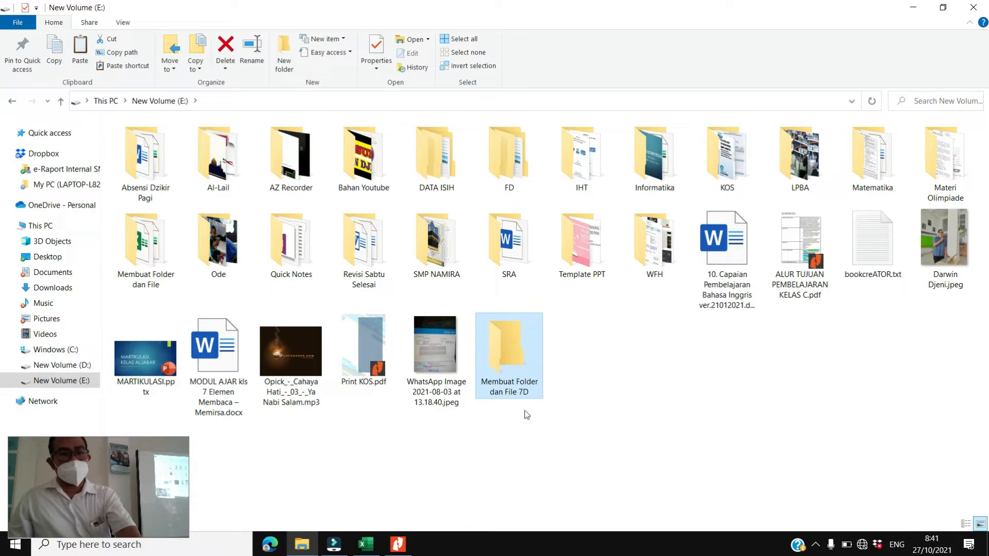
mouse_move(514, 367)
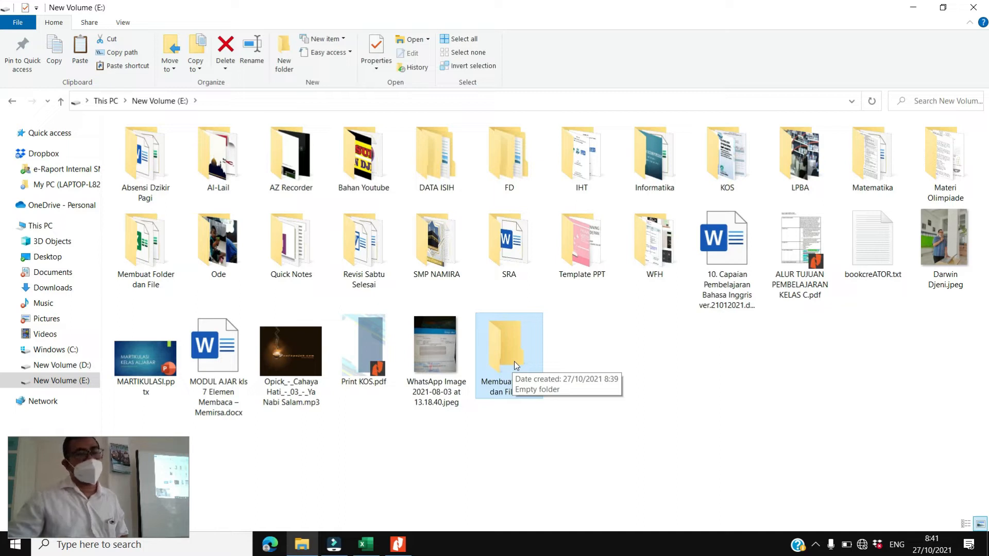
right_click(515, 365)
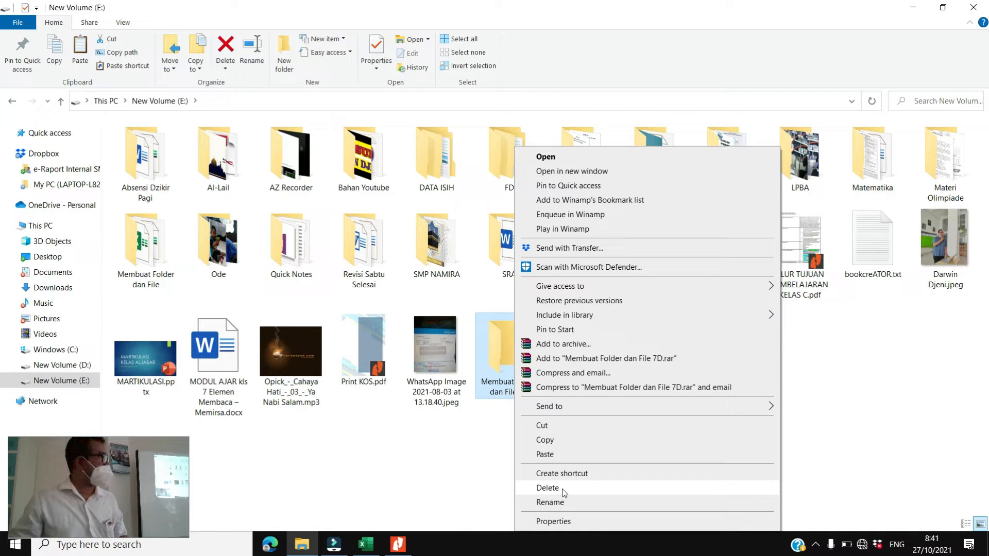
click(449, 455)
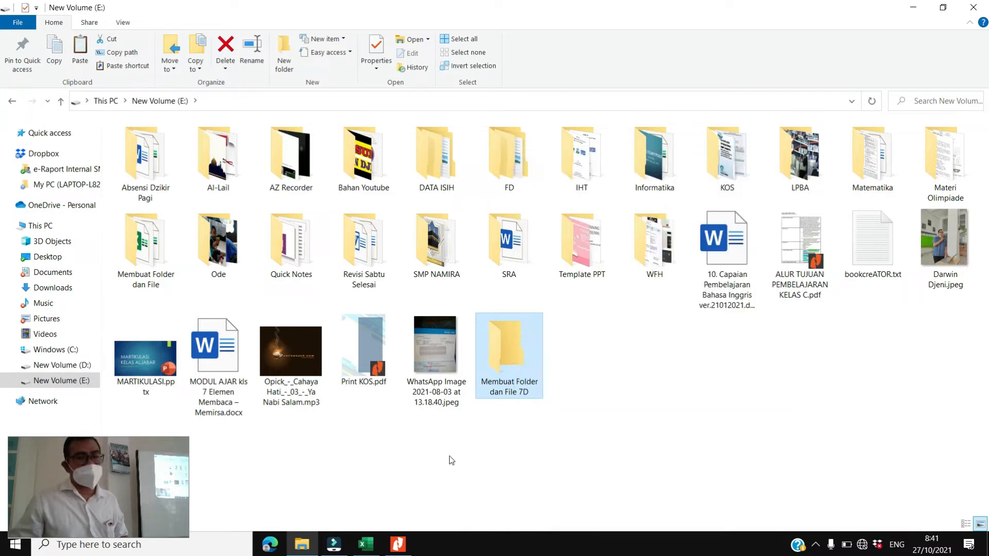
Duplicate the "Membuat Folder dan File 7D" folder by copying and pasting it on the same drive.
click(518, 359)
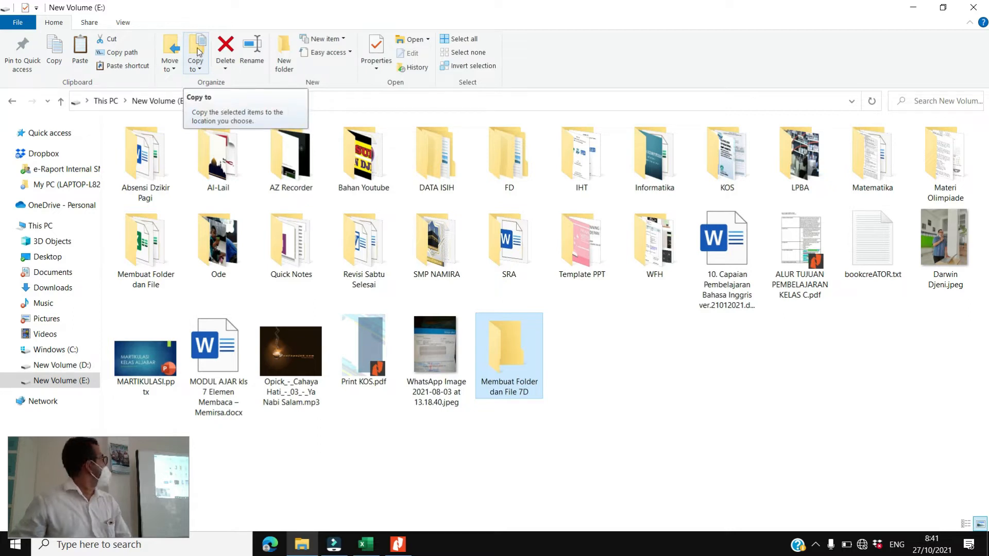
right_click(508, 352)
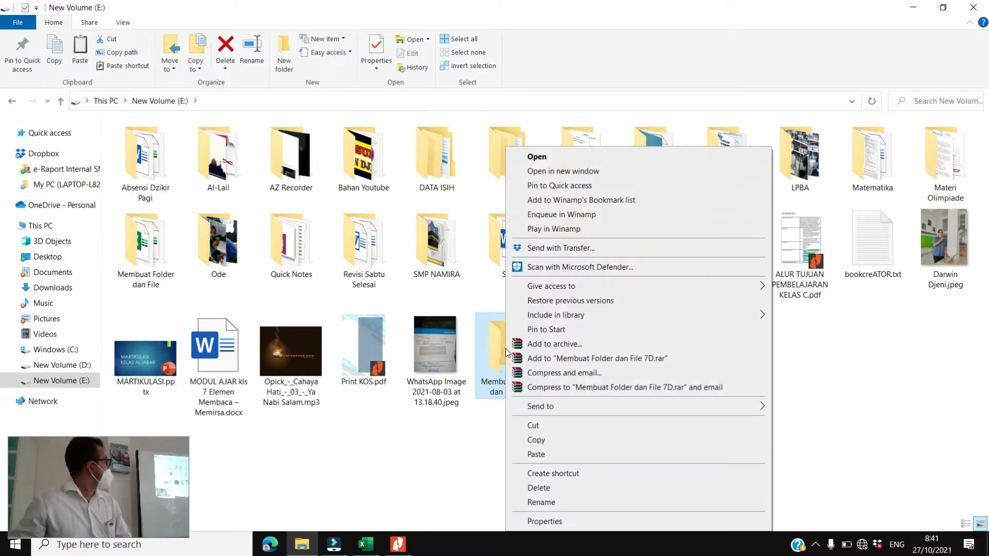
click(556, 440)
right_click(616, 380)
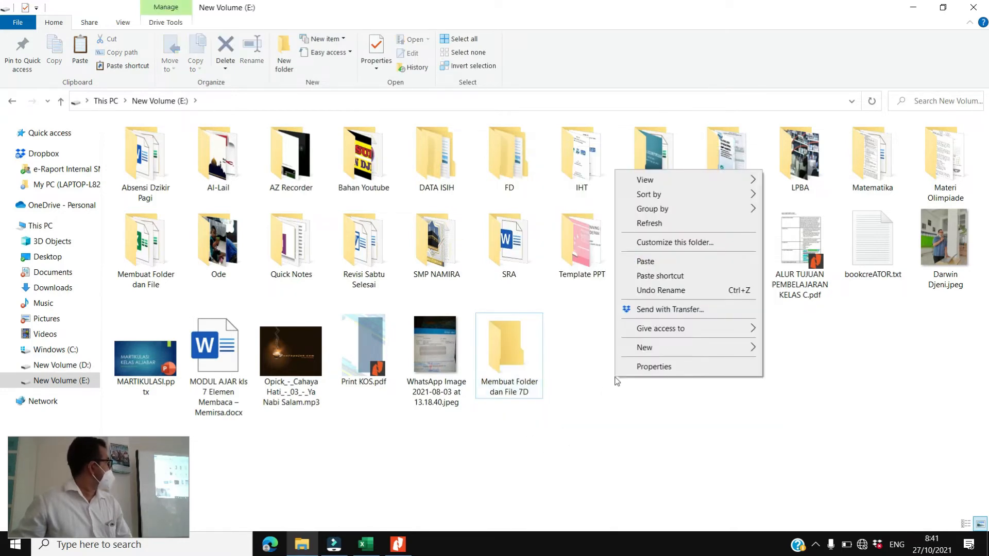
click(645, 261)
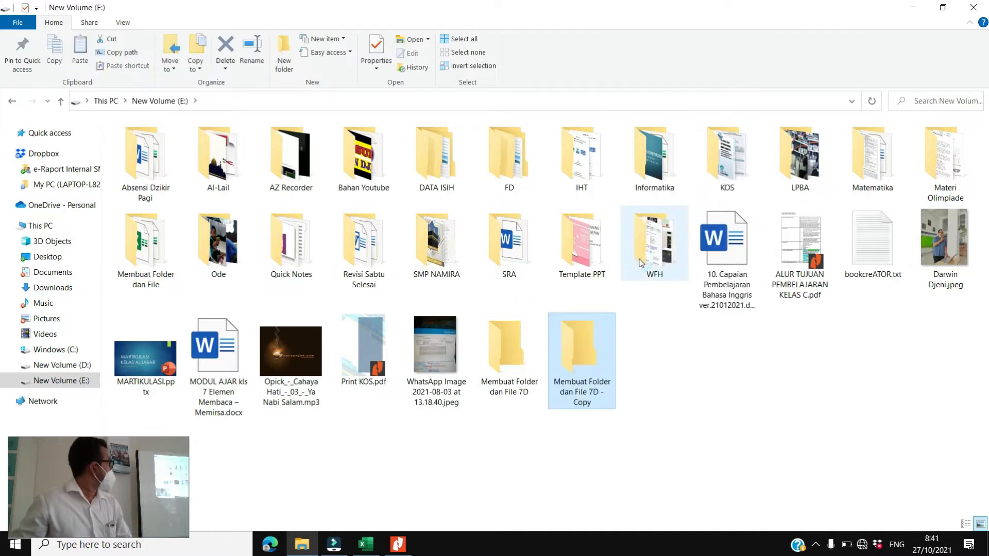
Delete the duplicate folder "Membuat Folder dan File 7D - Copy".
click(604, 423)
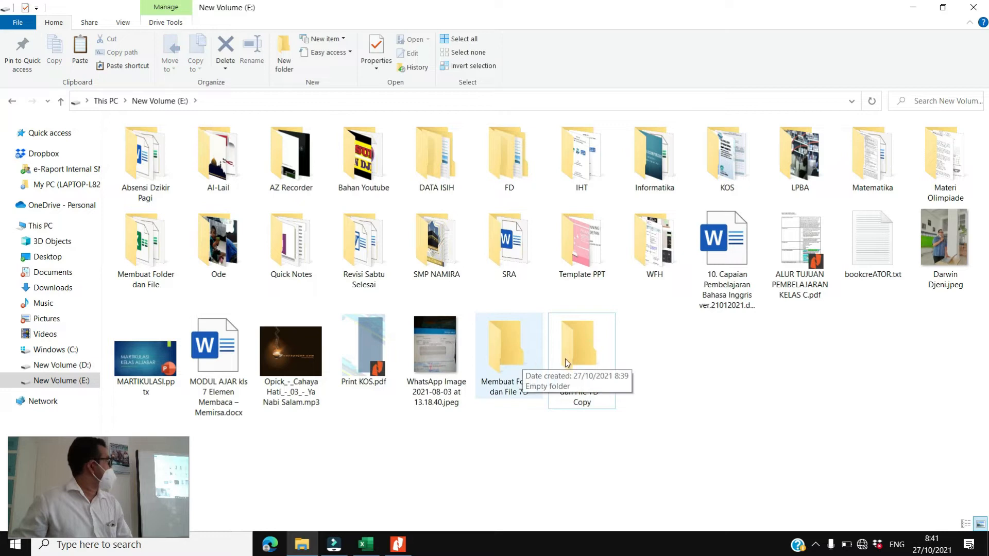
click(598, 366)
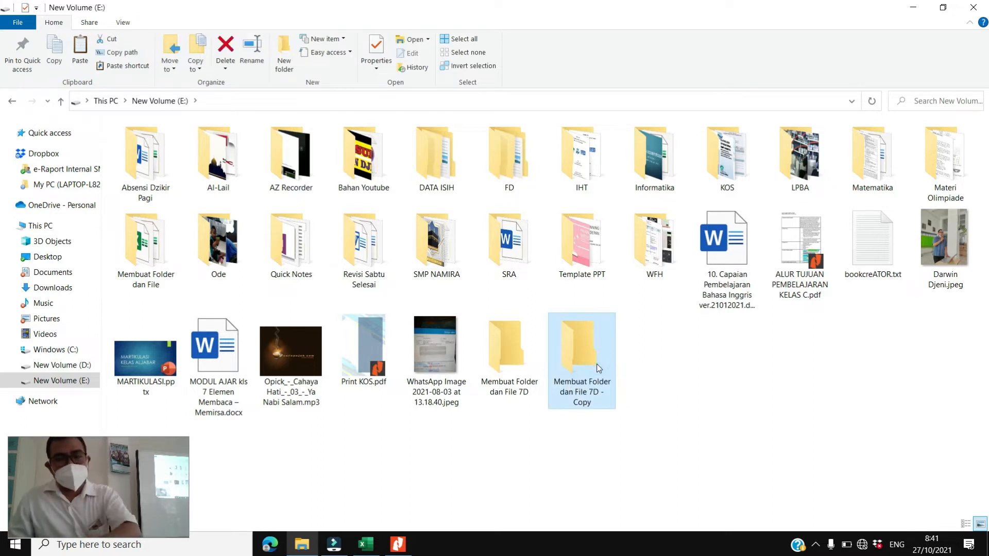
key(Delete)
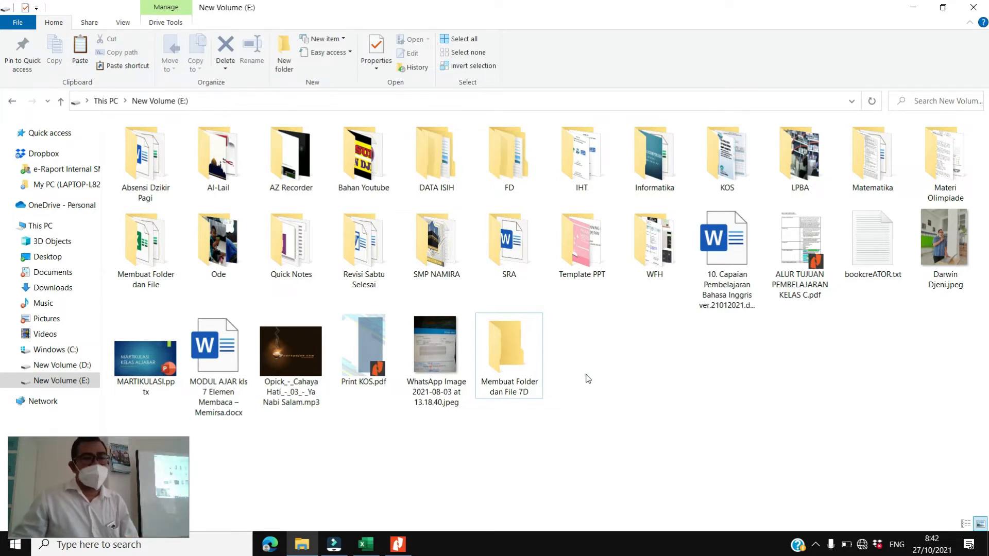
Open the "Membuat Folder dan File 7D" folder, then switch to Nitro Pro and view the list of required practice files.
double_click(516, 351)
click(400, 544)
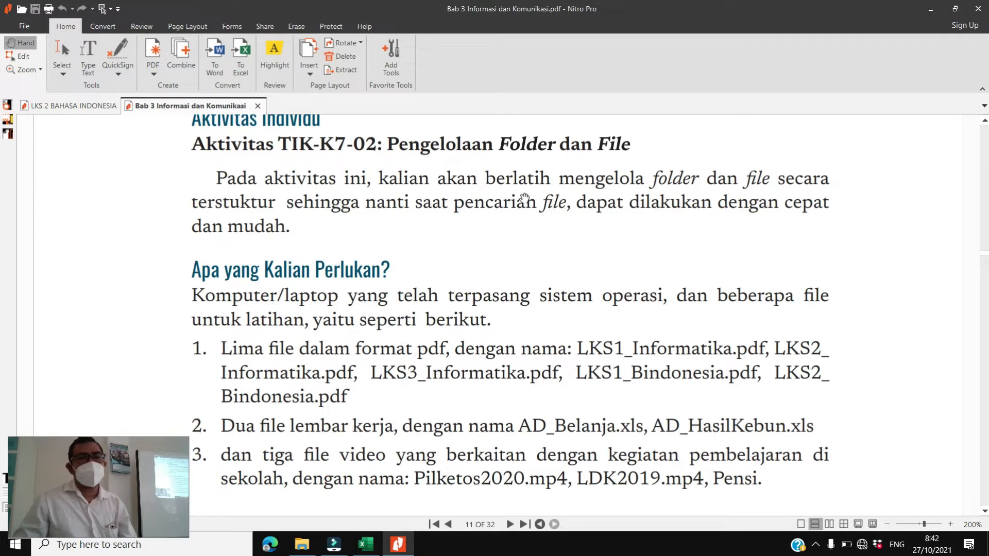
scroll(525, 197, down, 1)
scroll(525, 198, down, 2)
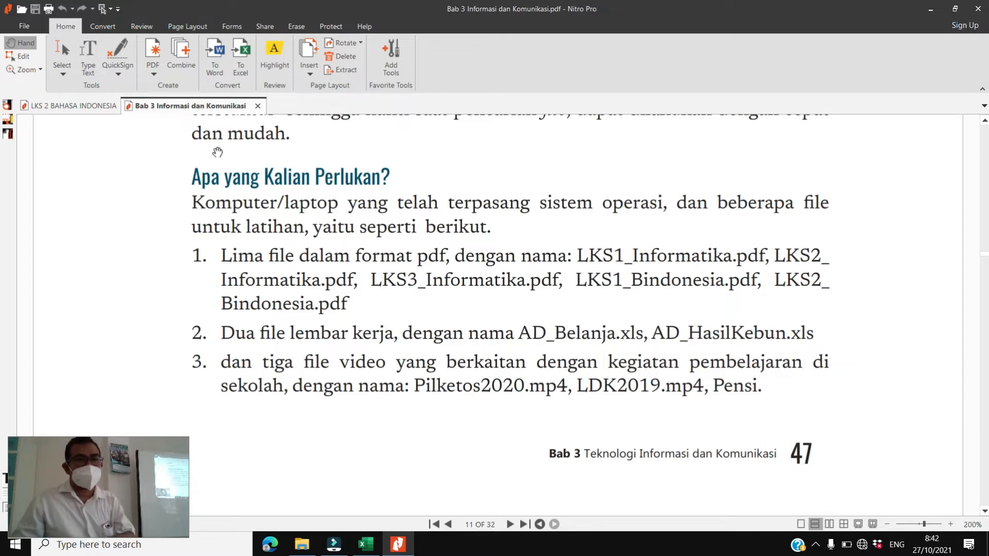
Highlight the PDF, worksheet and video file names in the three numbered items under "Apa yang Kalian Perlukan?".
click(274, 57)
drag(578, 254, 353, 307)
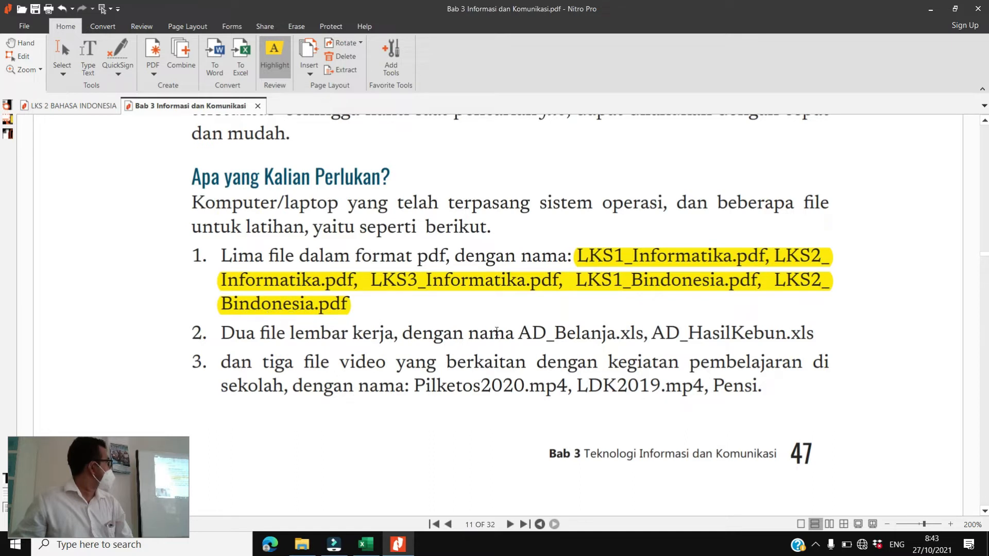
drag(521, 333, 822, 338)
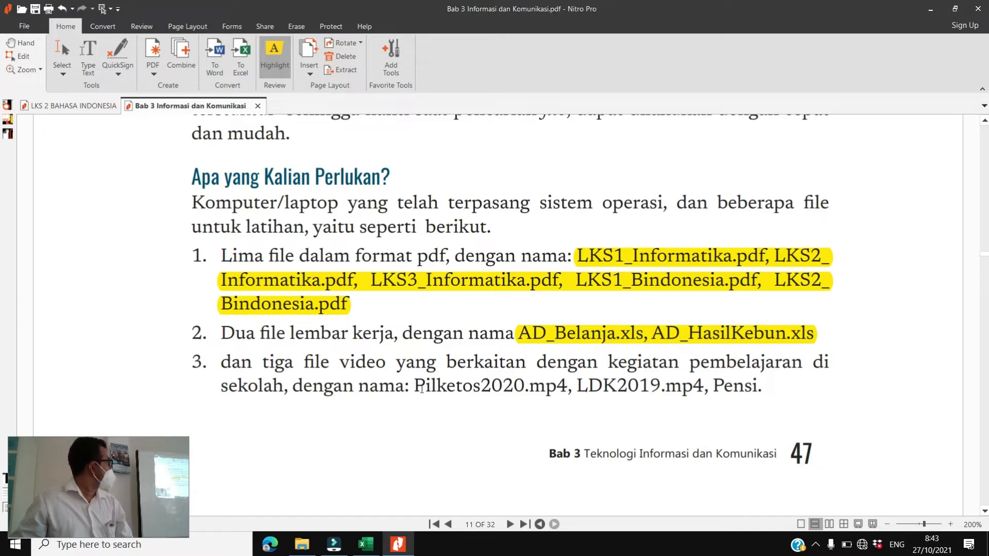
drag(415, 387, 782, 390)
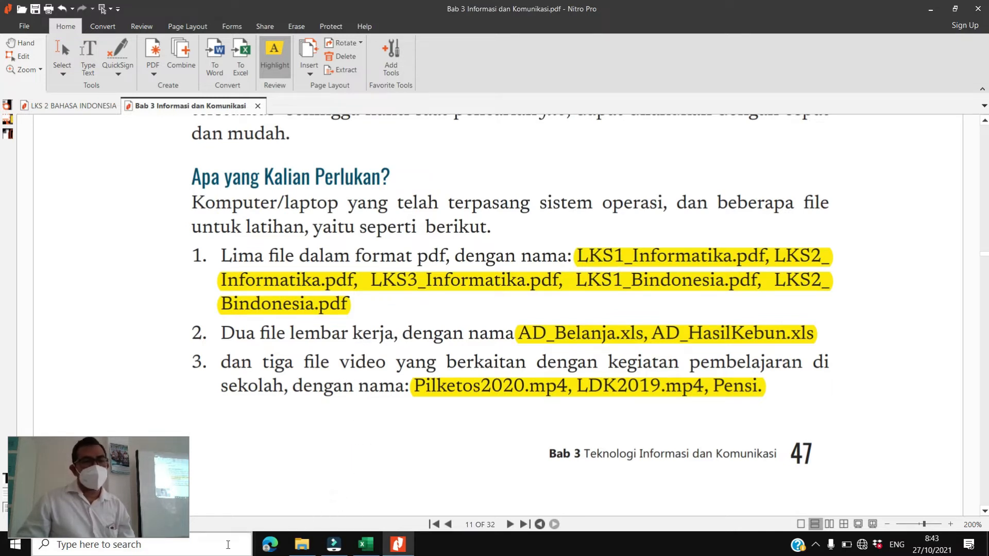
Search for Word, switch to it and create a blank document.
click(204, 546)
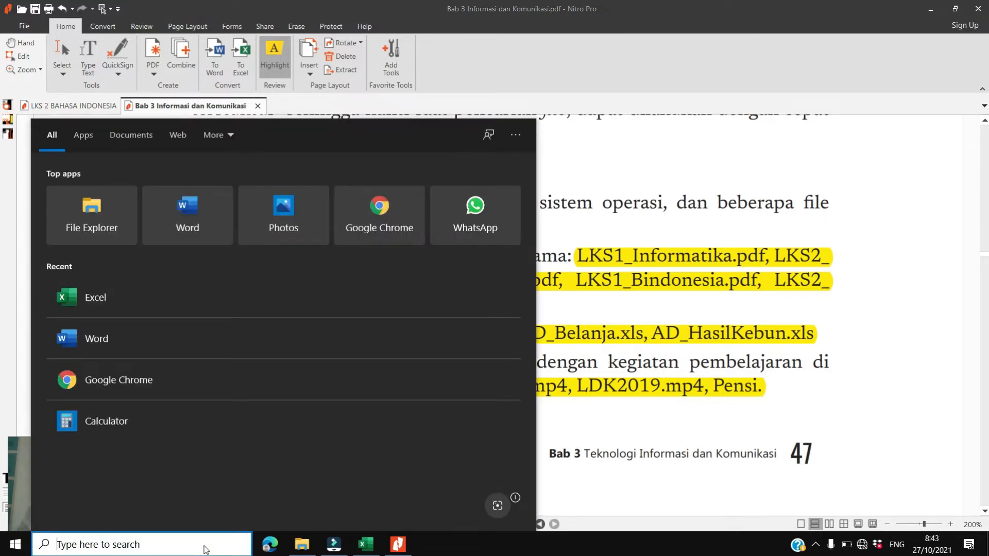
text(wo)
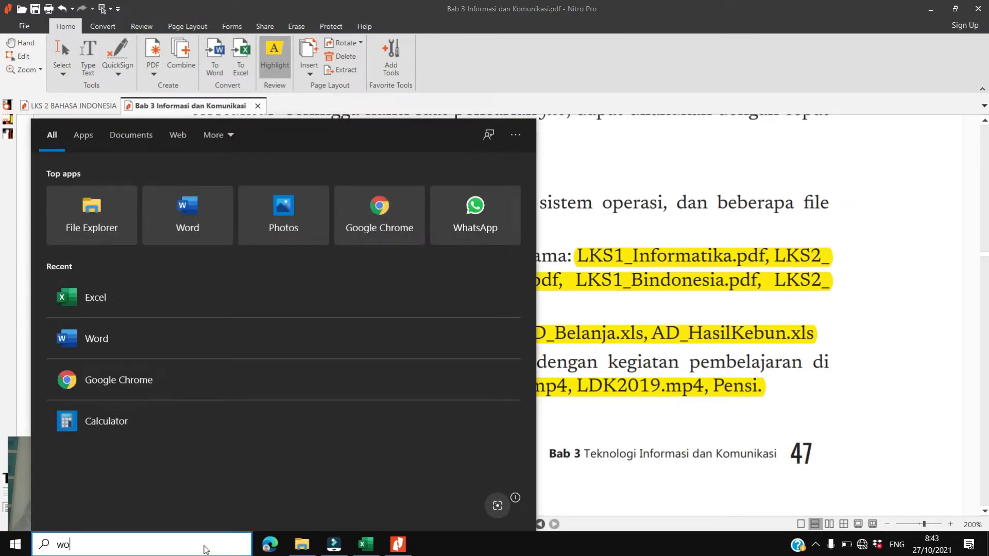
text(rd)
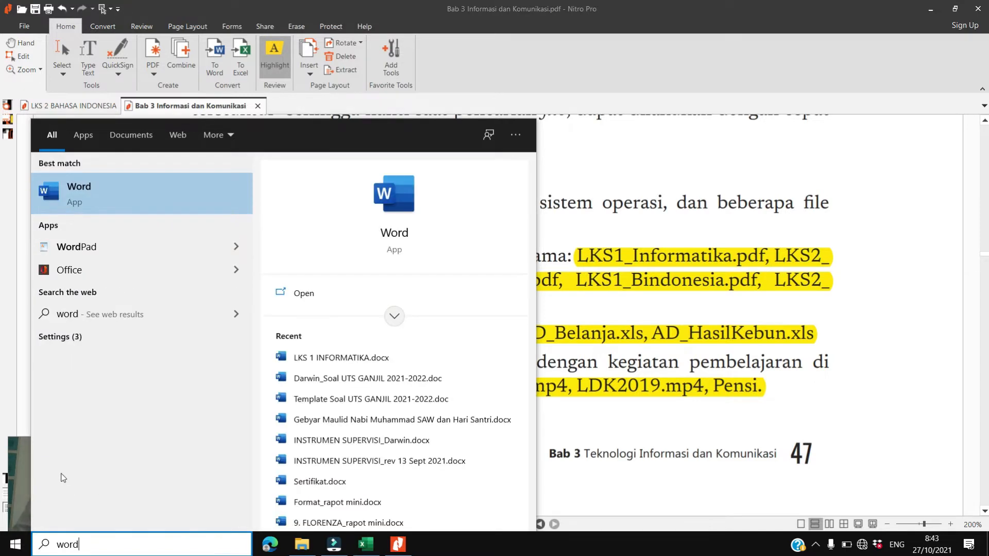
click(80, 191)
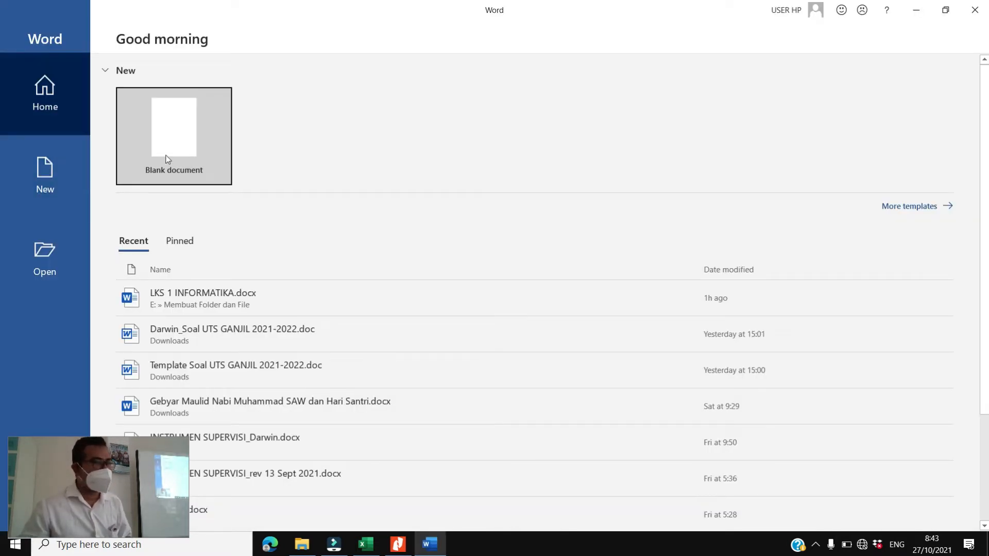
click(187, 134)
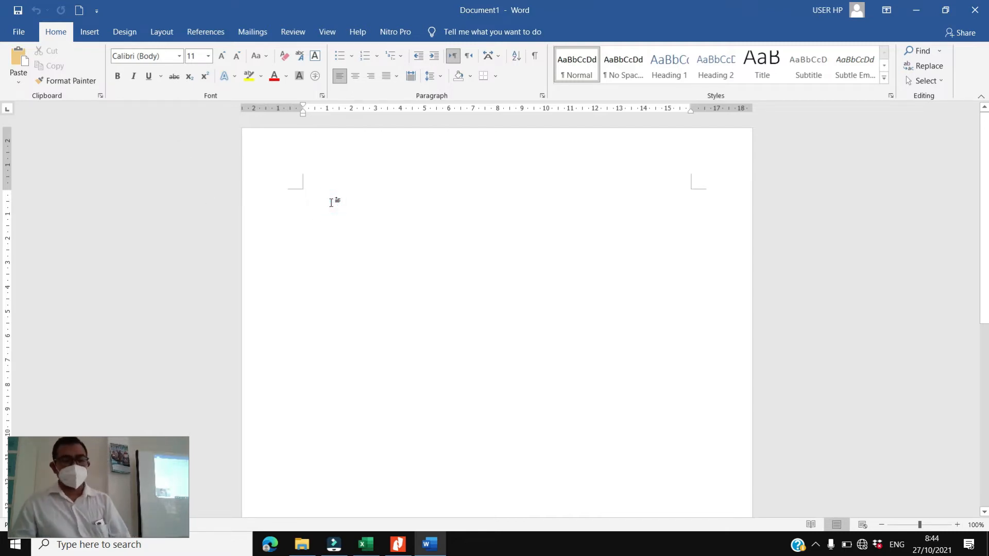
Check the required file names in the Nitro Pro PDF, then enter "LKS1 INFORMATIKA" in the blank Word document.
click(398, 543)
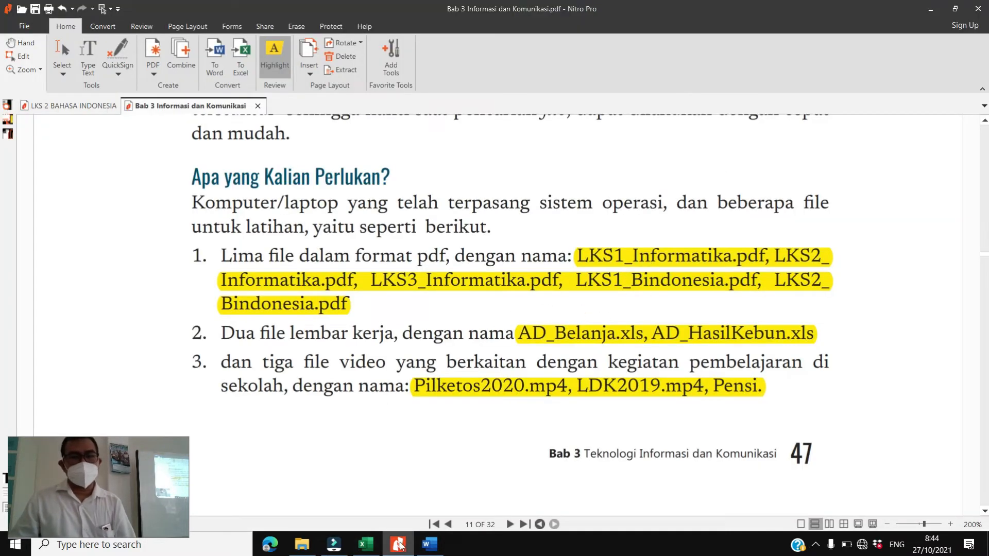
click(398, 547)
text(LKS)
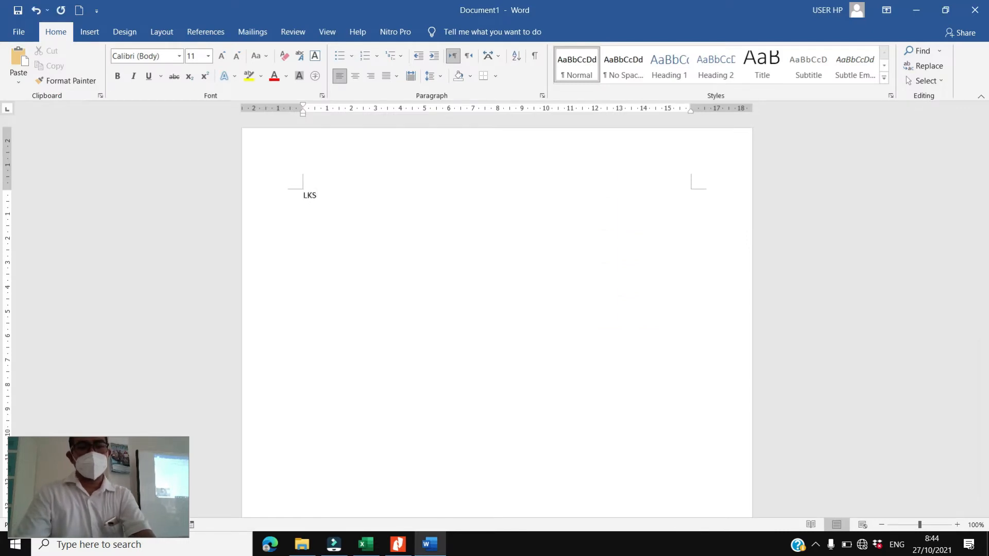
text(1 INFORMATIKA)
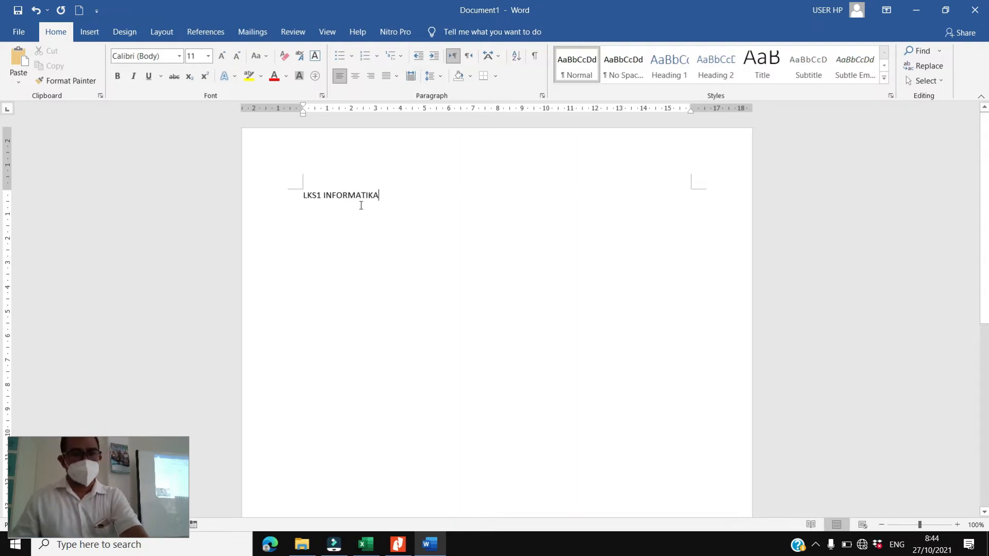
Extend the title text with "7D" and centre the line on the page.
text( 7D)
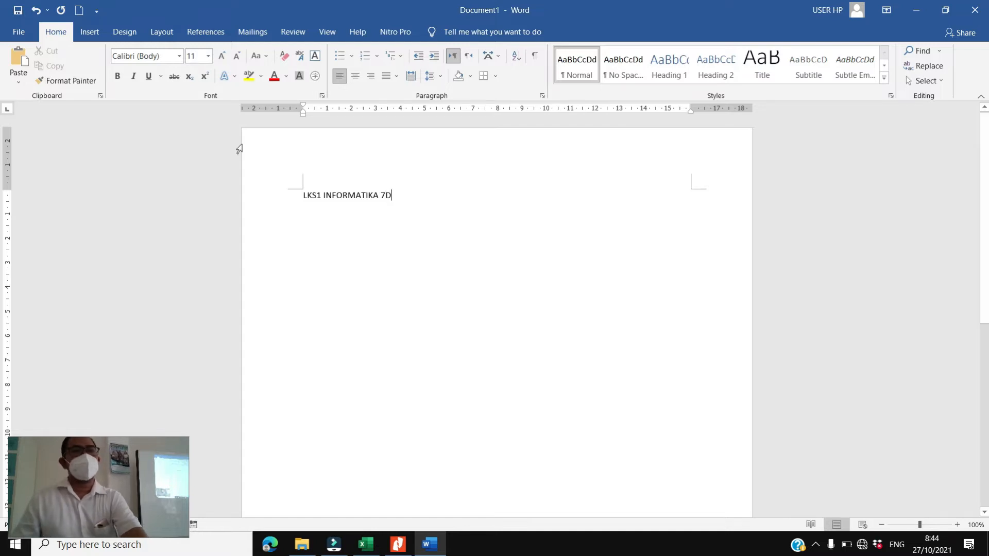
click(355, 76)
click(455, 225)
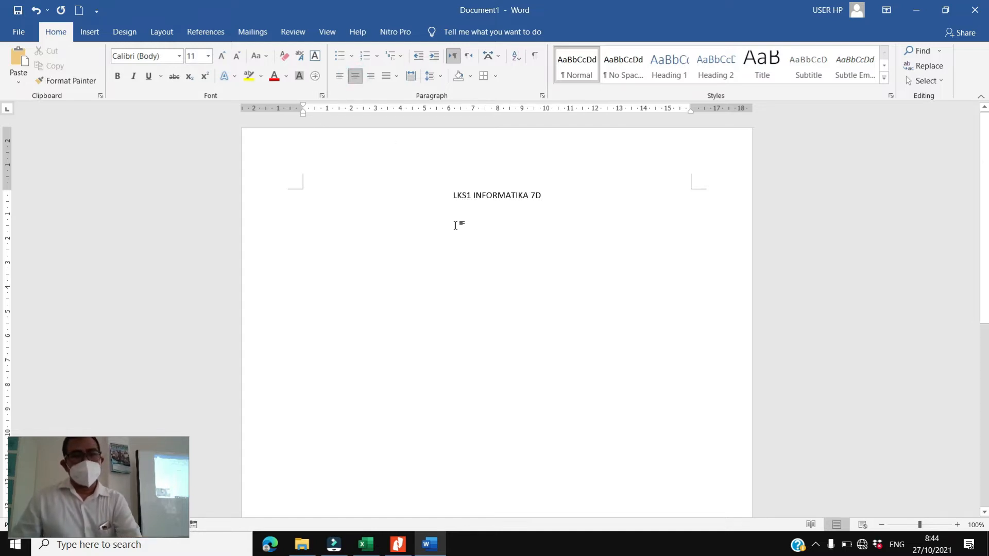
Format the title "LKS1 INFORMATIKA 7D" in Arial Rounded MT at size 24.
drag(544, 198, 350, 165)
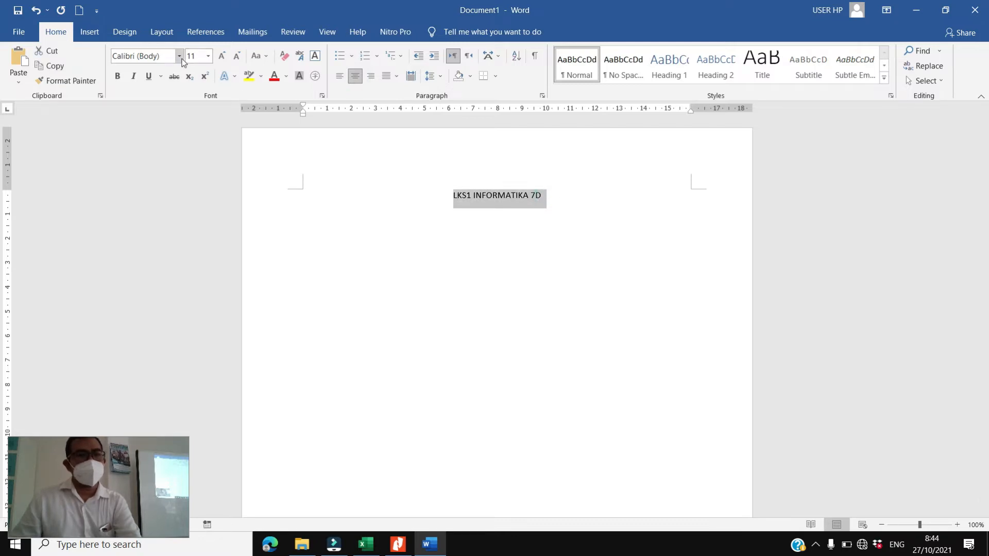
click(179, 57)
click(167, 195)
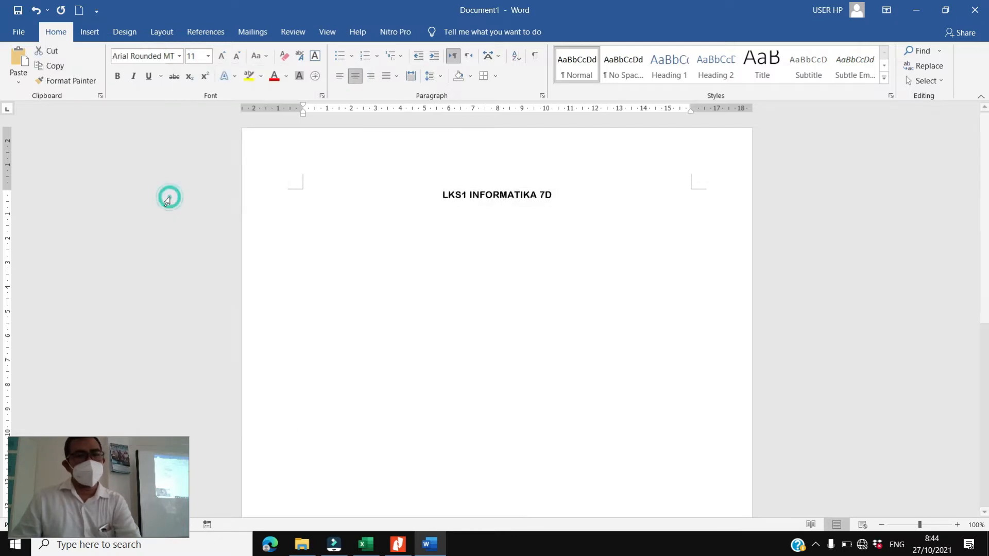
click(208, 55)
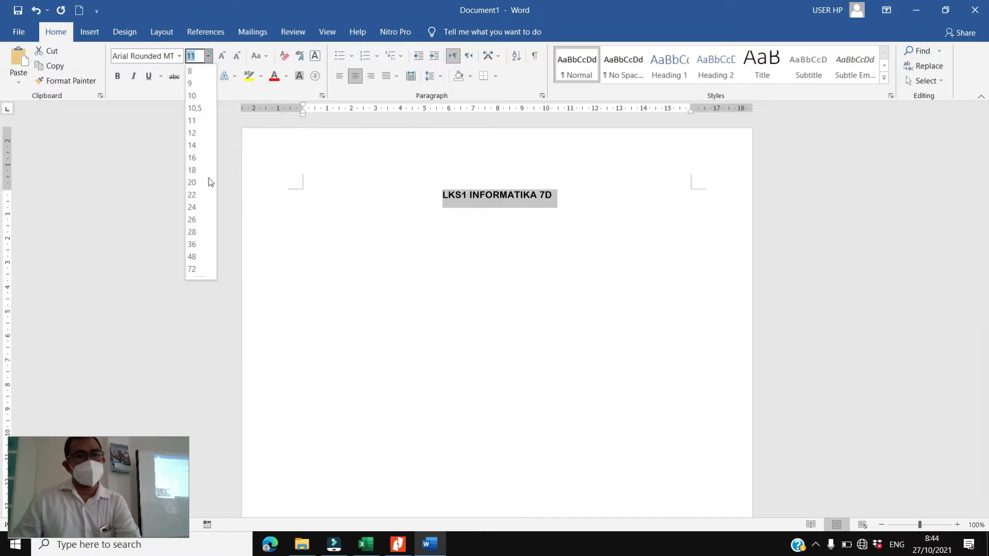
click(192, 207)
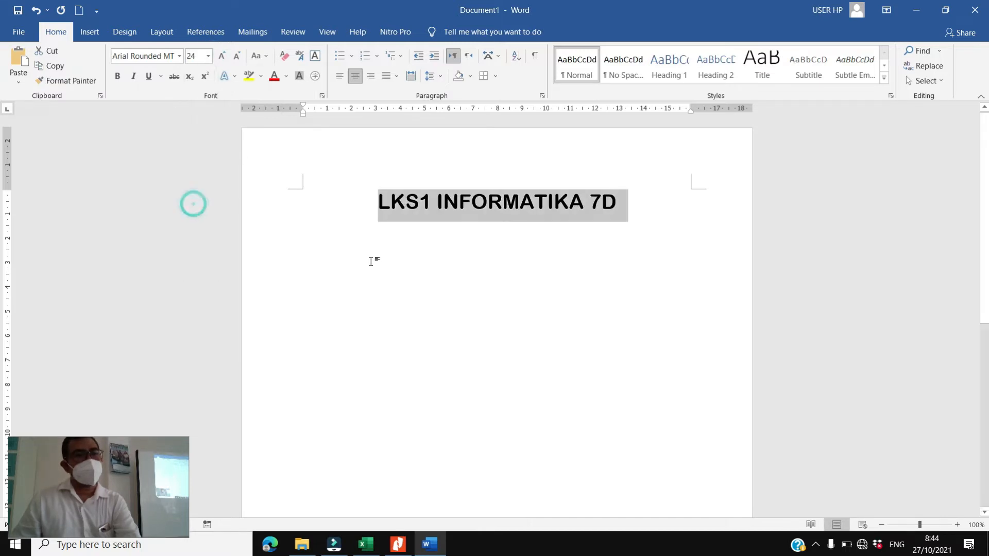
click(536, 267)
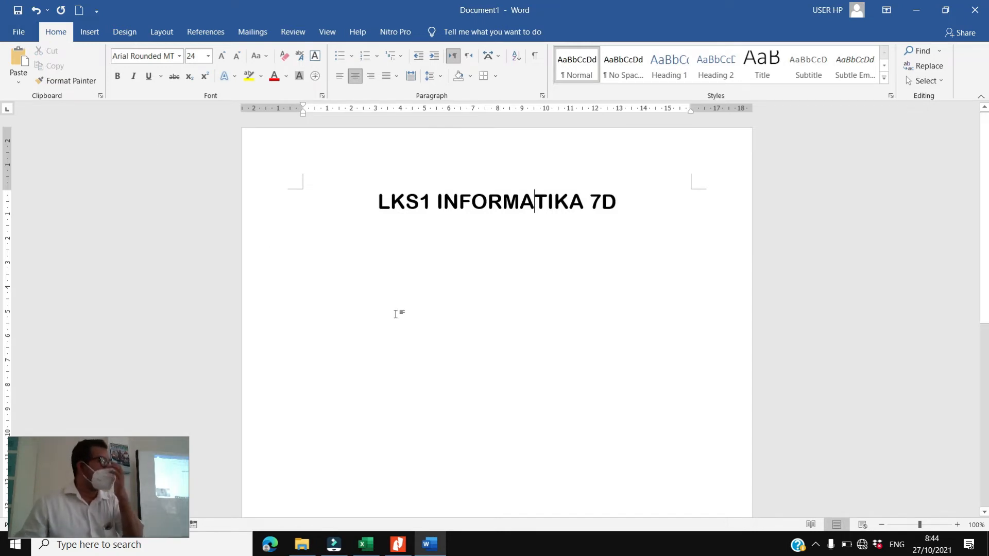
Start saving the document under a new name and open the "Membuat Folder dan File 7D" folder on drive E as its location.
click(19, 31)
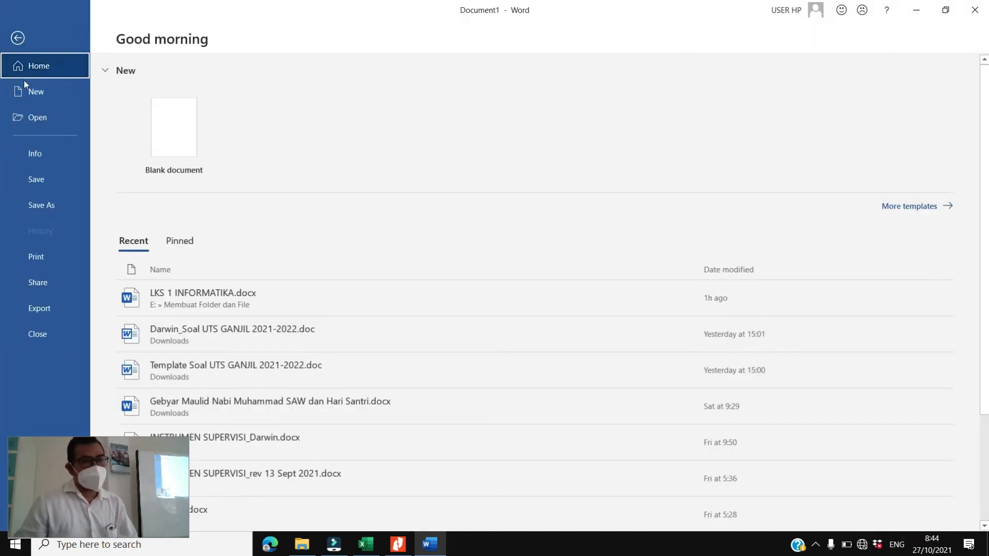
click(52, 204)
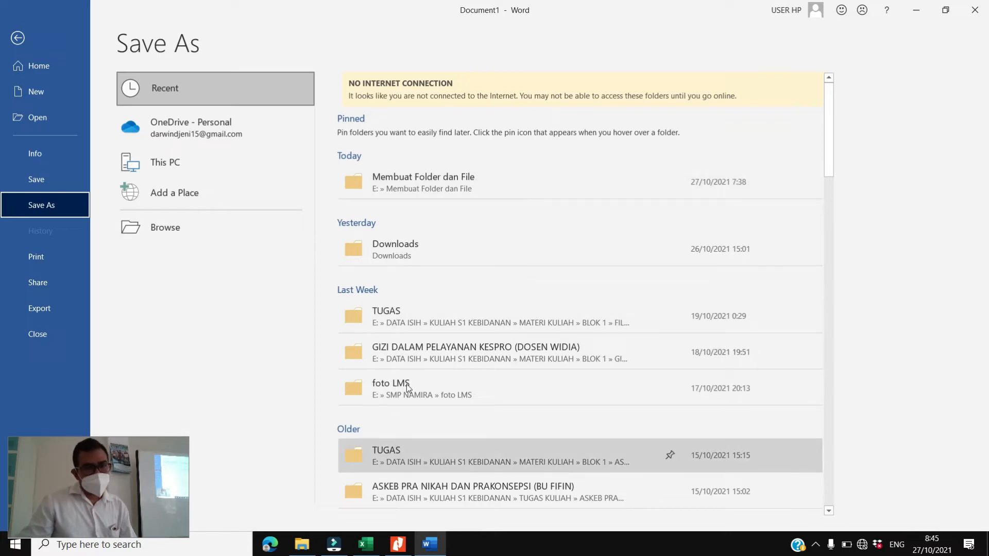
click(165, 229)
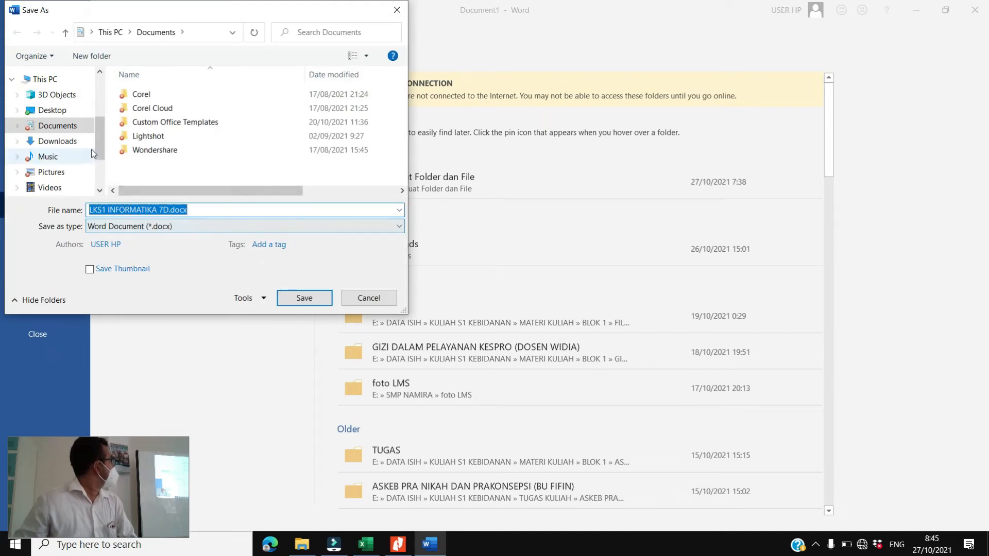
drag(100, 140, 98, 172)
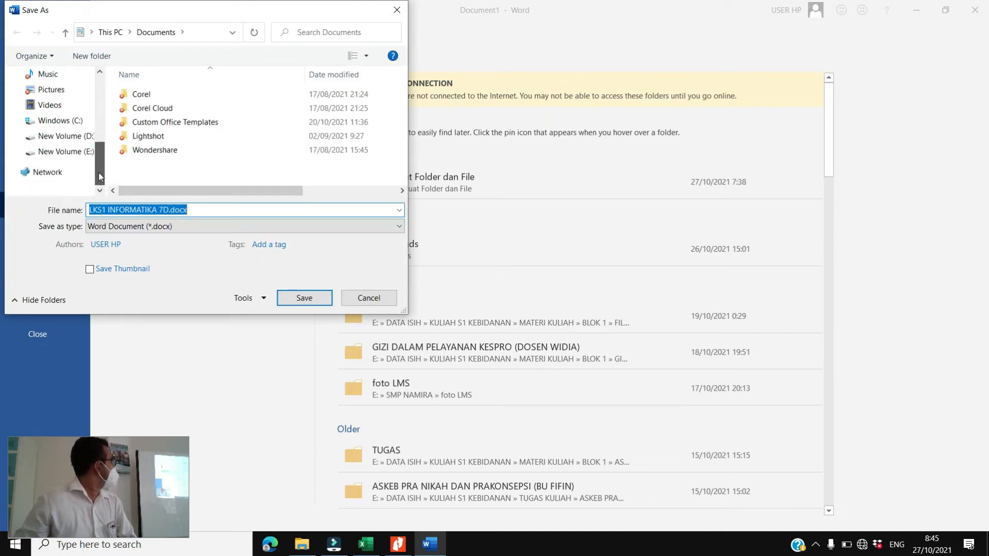
click(77, 155)
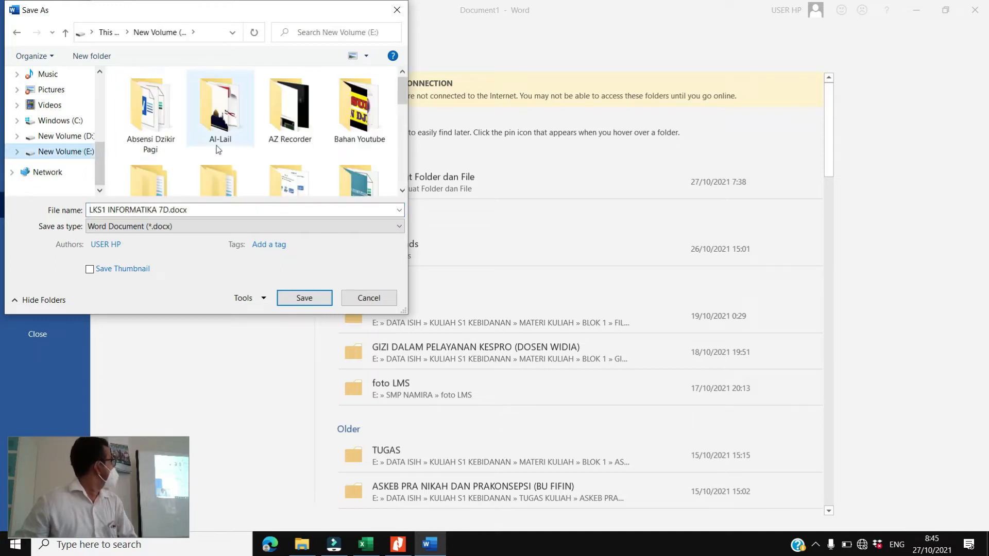
scroll(220, 149, down, 3)
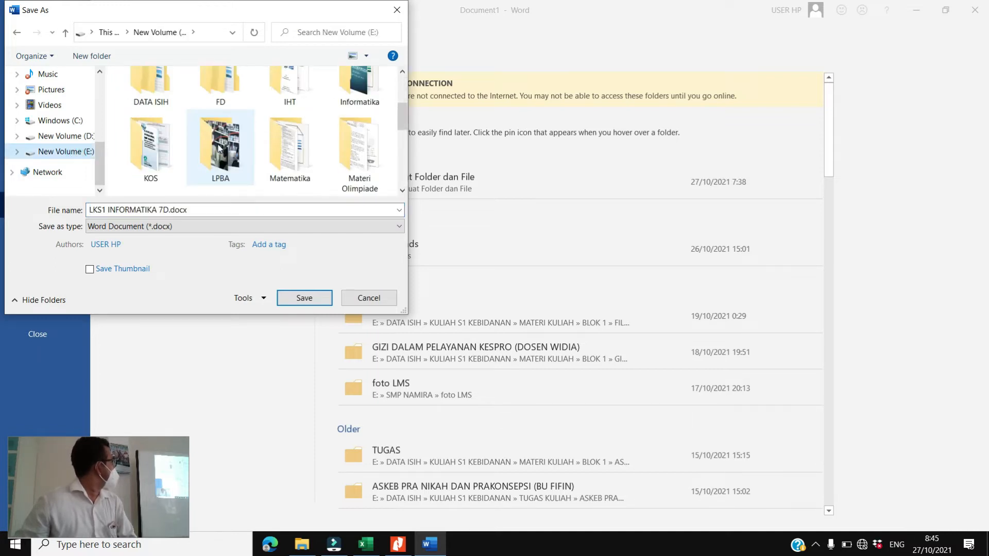
scroll(219, 147, down, 3)
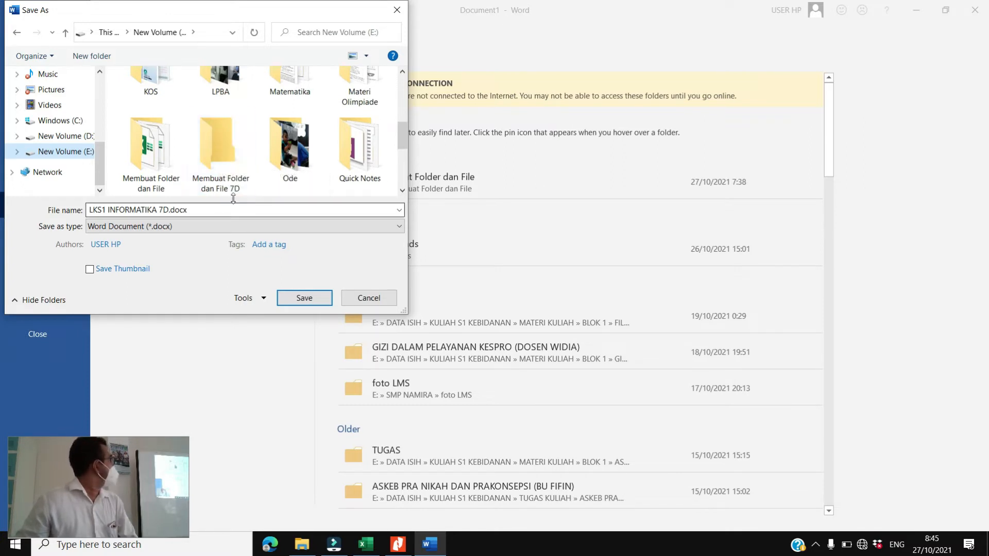
click(217, 149)
click(293, 299)
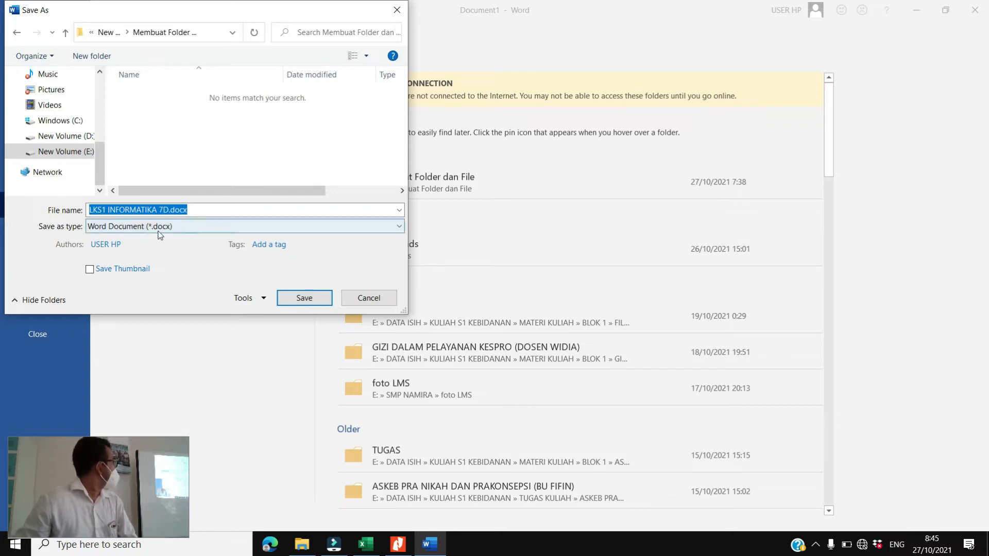
Save the file as the Word document LKS1 INFORMATIKA 7D.docx, then check the folder in File Explorer.
click(182, 231)
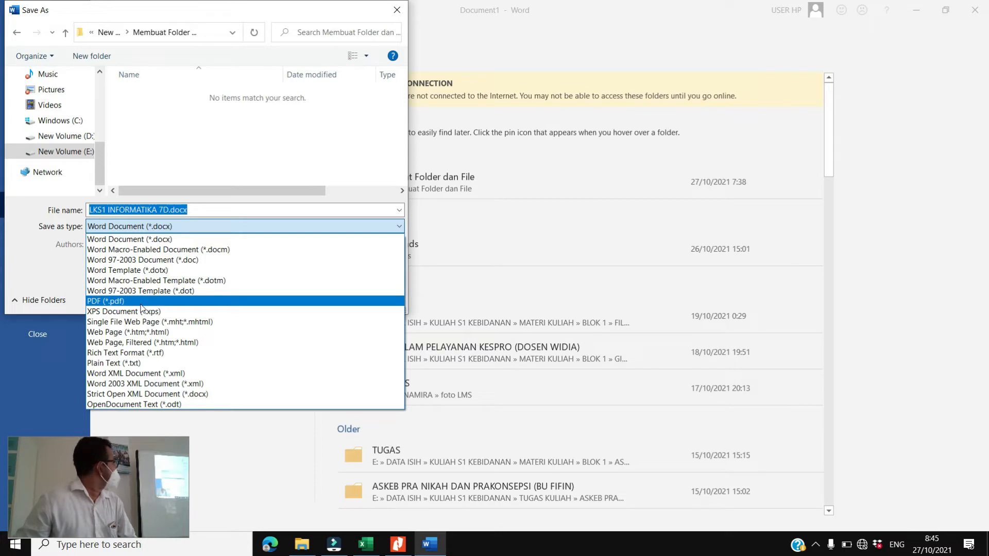
click(190, 156)
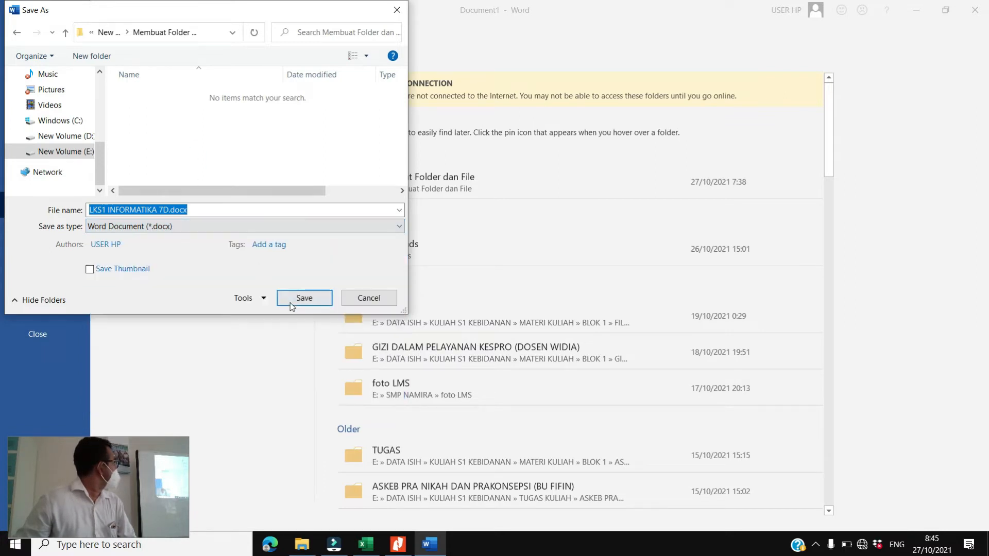
click(304, 297)
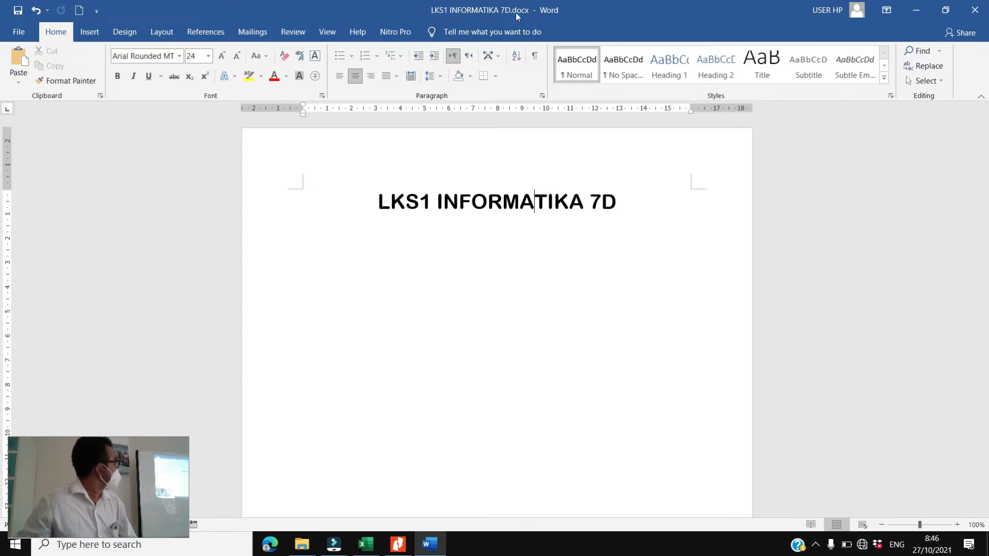
click(302, 545)
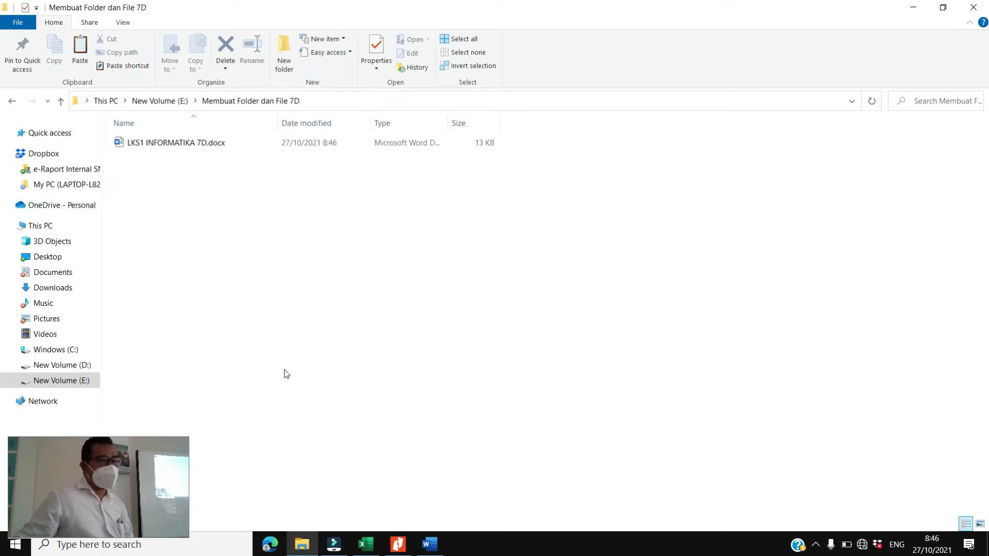
Switch back to Word and save a PDF copy named LKS1 INFORMATIKA 7D.pdf in the "Membuat Folder dan File 7D" folder.
click(429, 545)
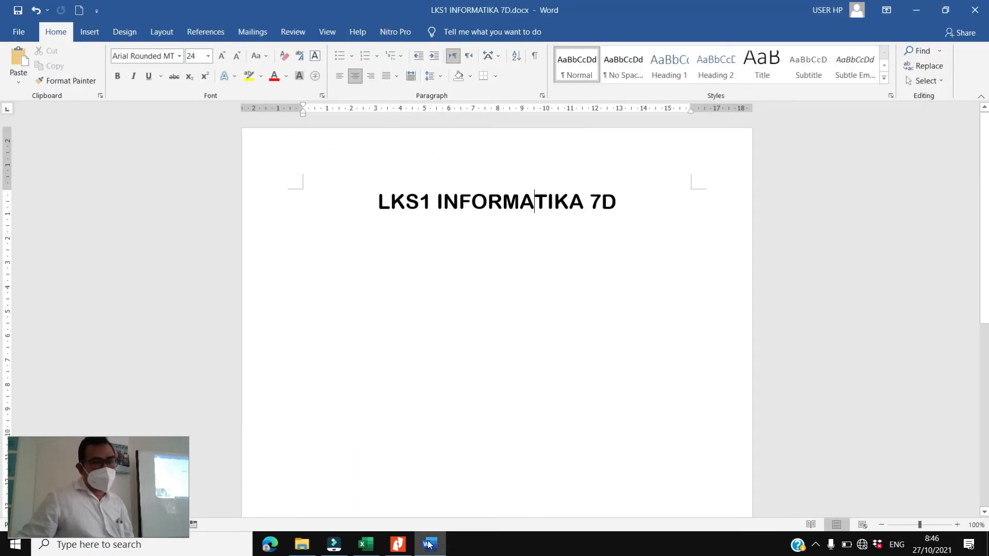
click(18, 31)
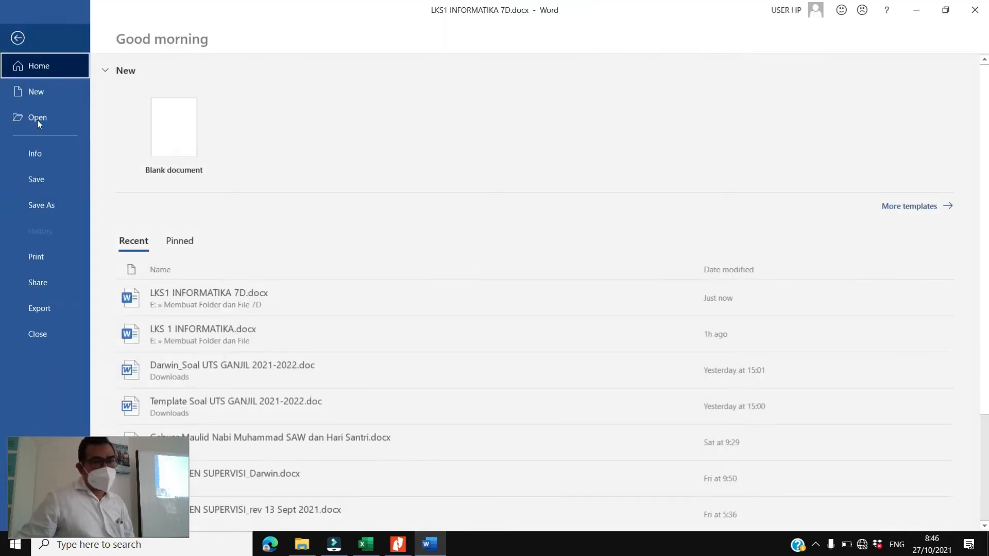
click(54, 205)
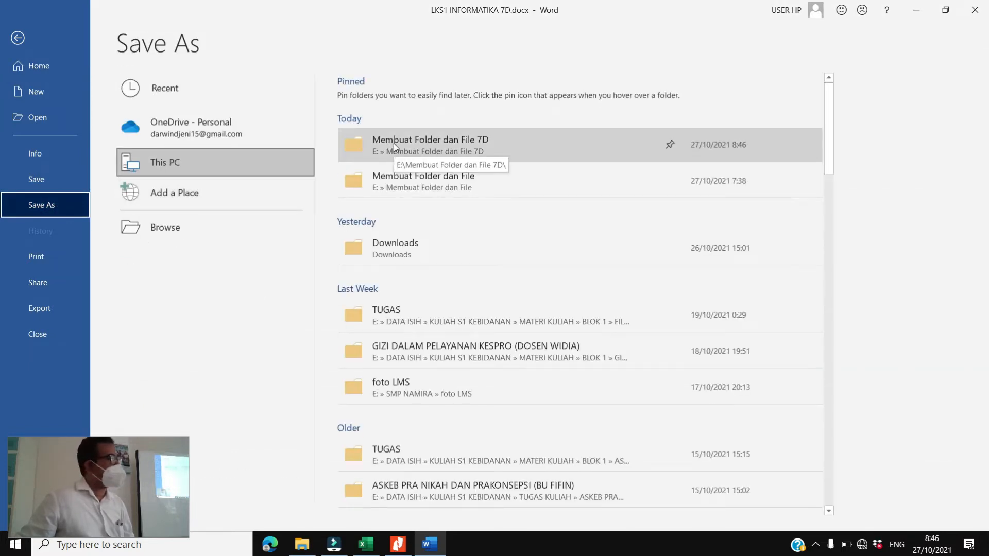
click(394, 144)
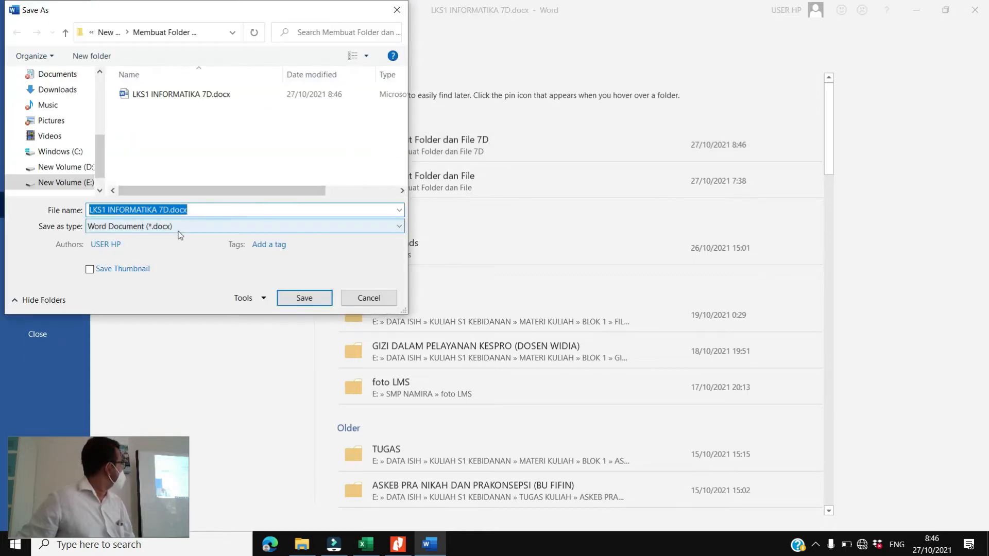
click(177, 229)
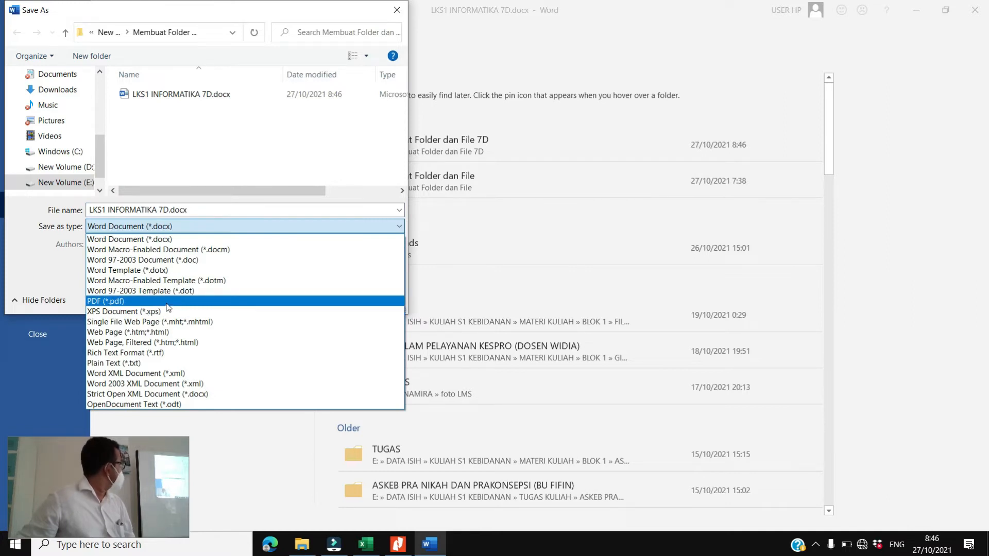
click(167, 303)
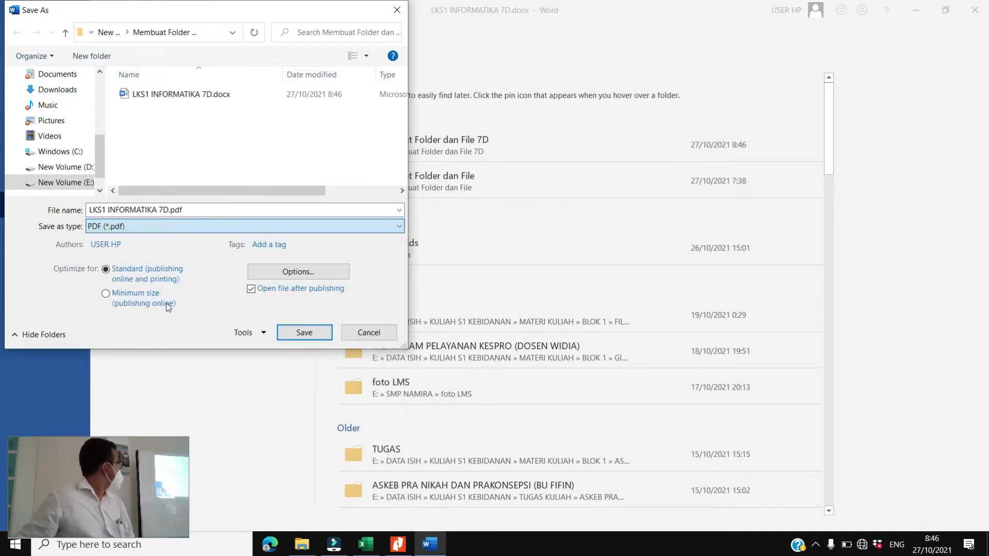
click(303, 333)
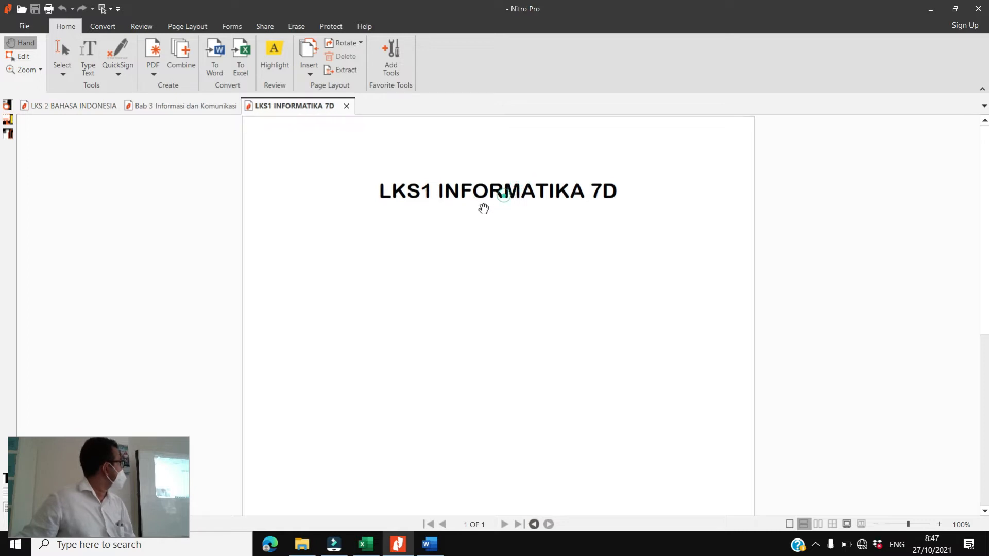
Look over the exported LKS1 INFORMATIKA 7D page in Nitro Pro.
drag(451, 211, 493, 368)
mouse_move(493, 368)
mouse_down()
mouse_move(455, 222)
mouse_move(482, 360)
mouse_up()
drag(471, 241, 480, 365)
Check the saved files in File Explorer, then the required file names in the "Bab 3 Informasi dan Komunikasi" PDF in Nitro Pro.
click(429, 544)
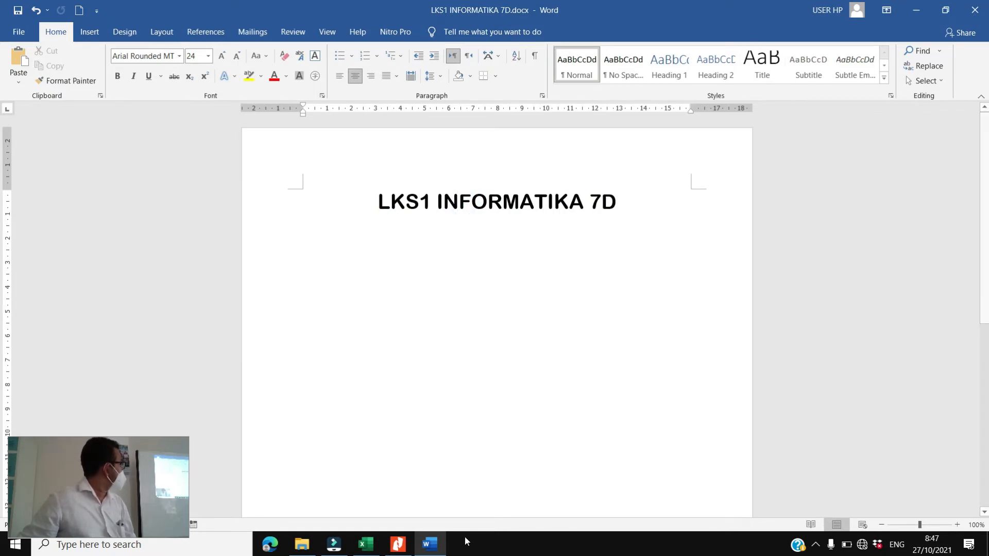
click(297, 552)
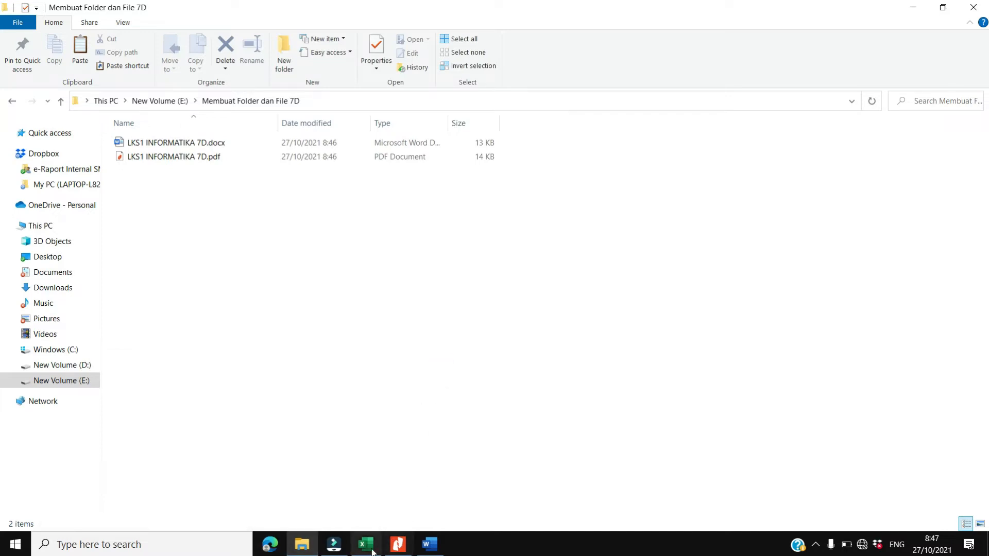
click(396, 543)
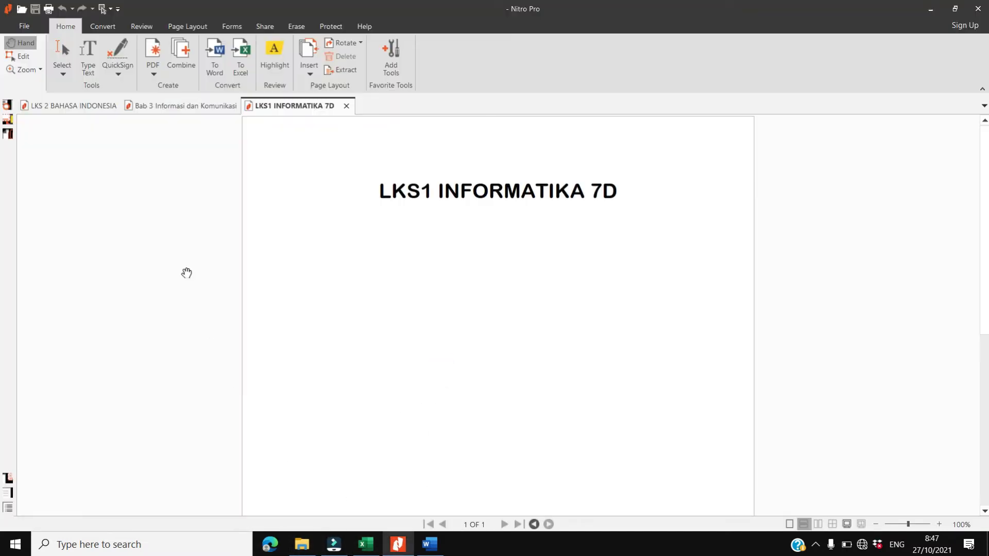
click(153, 108)
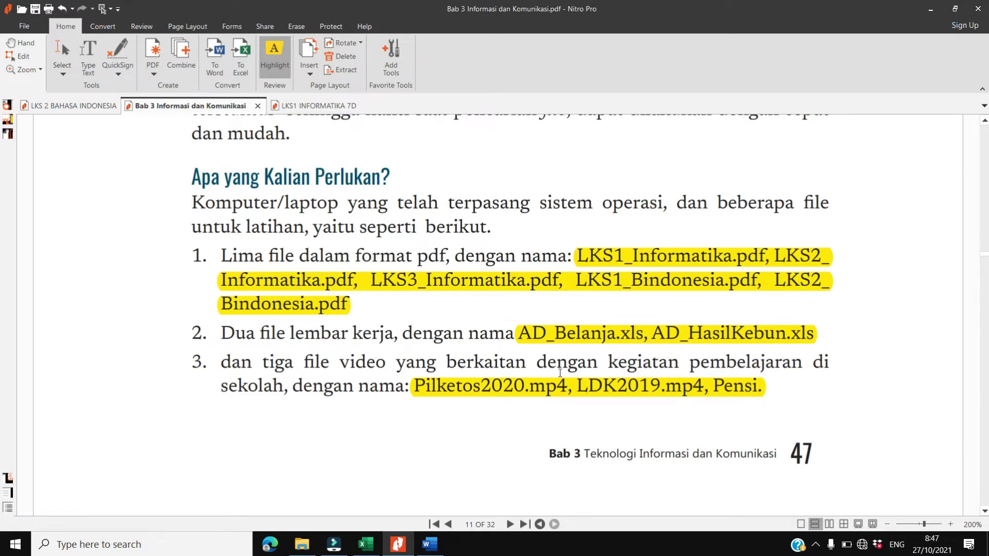
Switch to Word and save another PDF copy of the document as LKS2 INFORMATIKA 7D.pdf in the "Membuat Folder dan File 7D" folder.
click(434, 549)
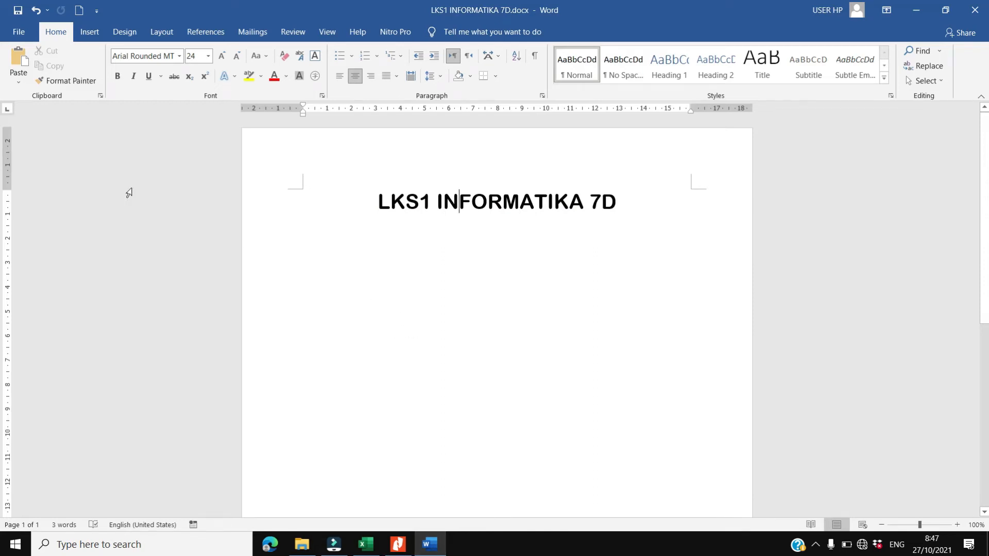
click(19, 31)
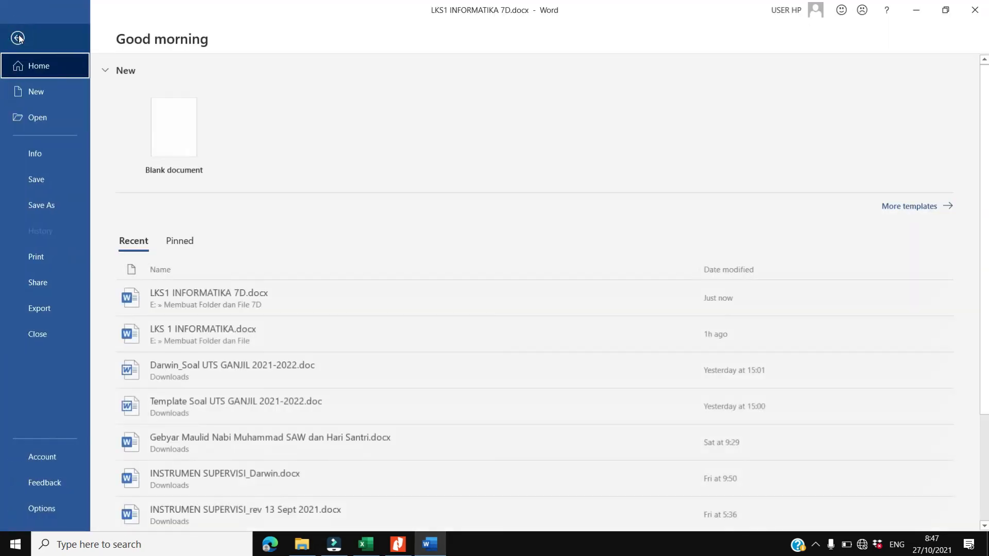
click(42, 203)
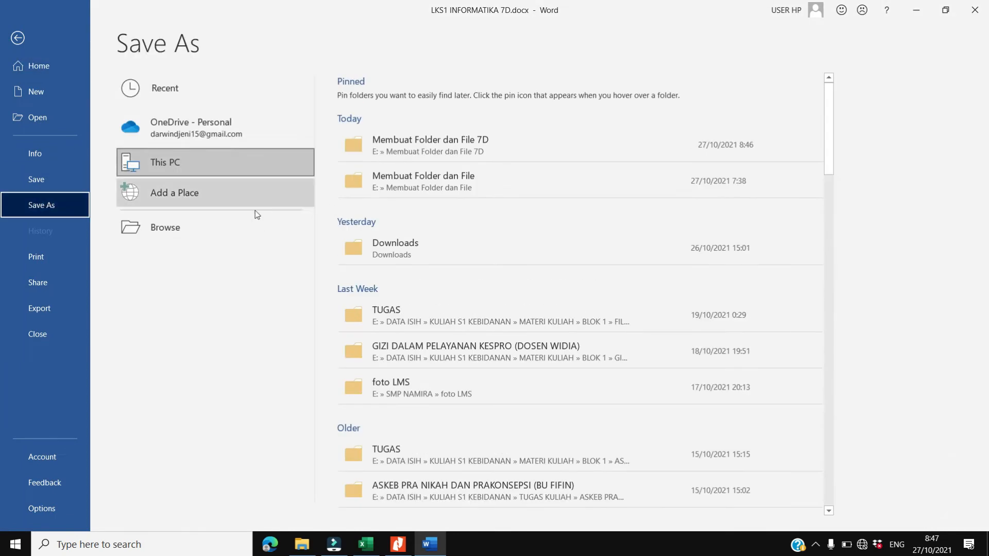
click(411, 150)
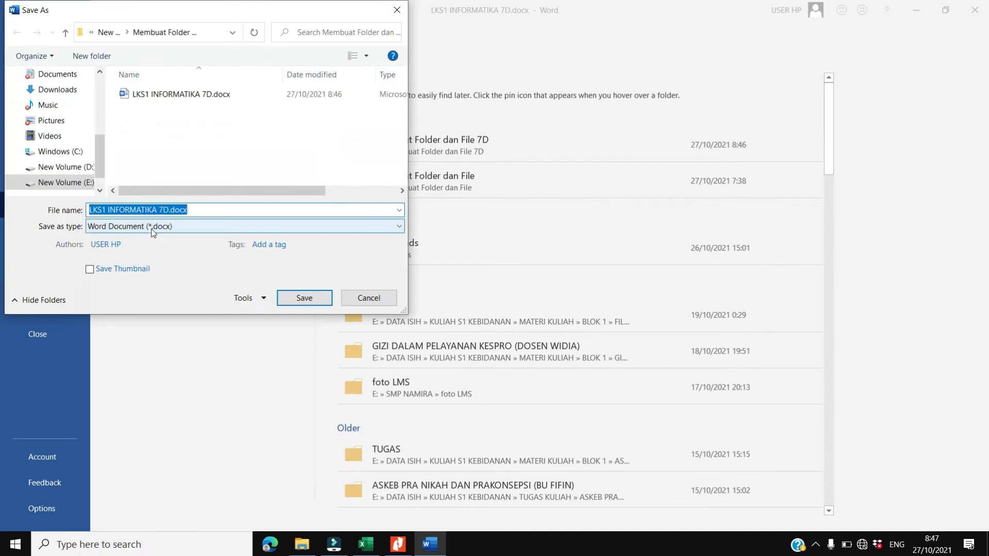
click(153, 233)
click(136, 300)
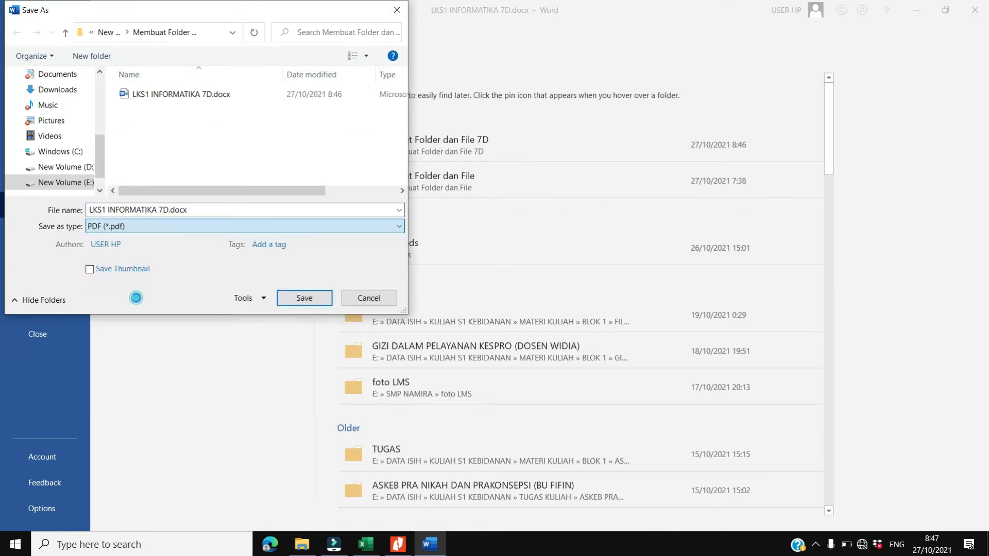
click(106, 212)
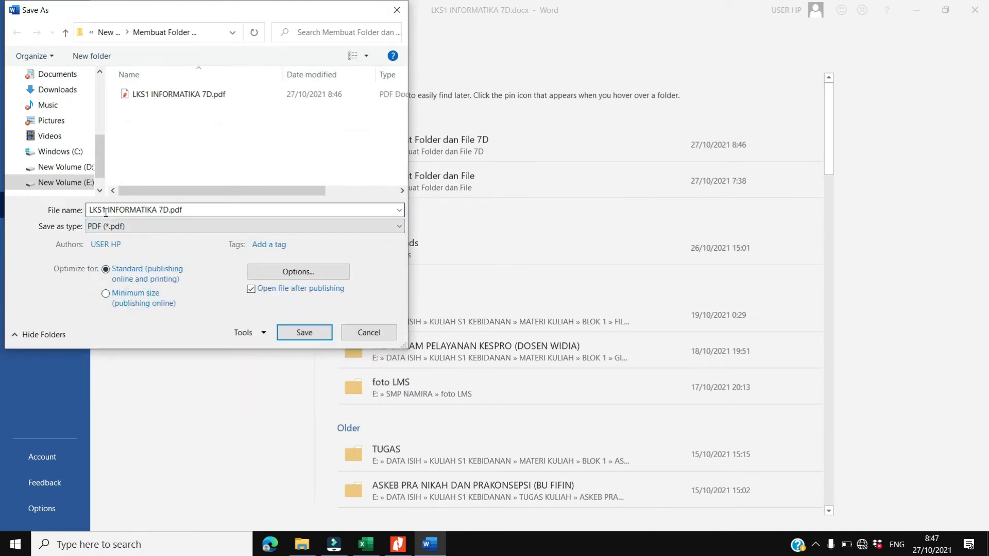
click(105, 211)
click(106, 211)
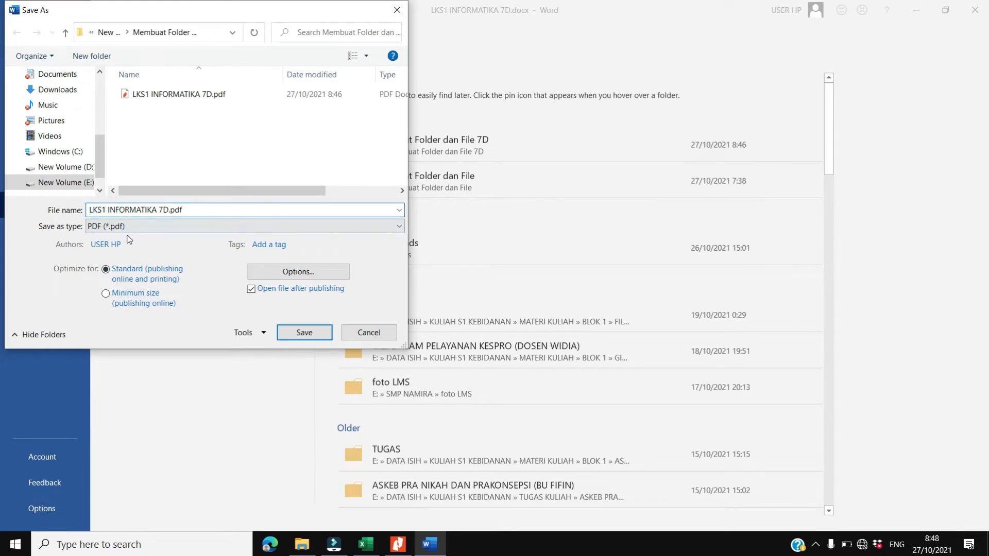
key(BackSpace)
text(2)
click(305, 333)
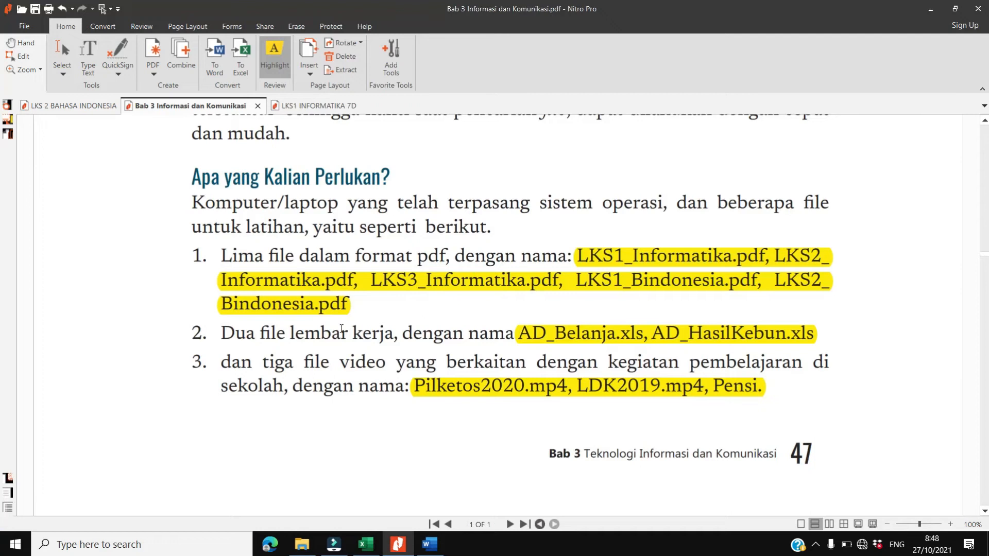
Switch to File Explorer and duplicate LKS1 INFORMATIKA 7D.pdf and LKS2 INFORMATIKA 7D.pdf within the same folder.
mouse_move(301, 544)
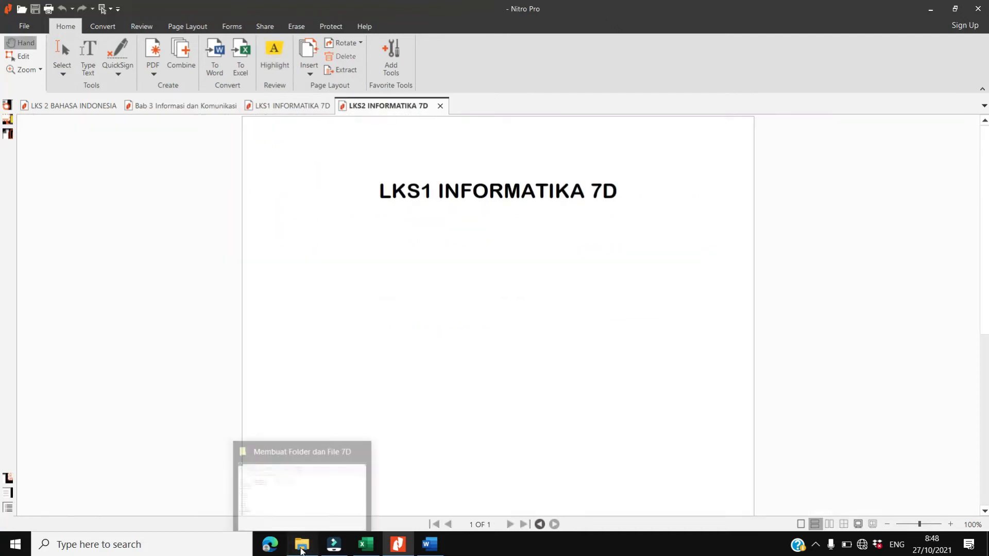
click(294, 513)
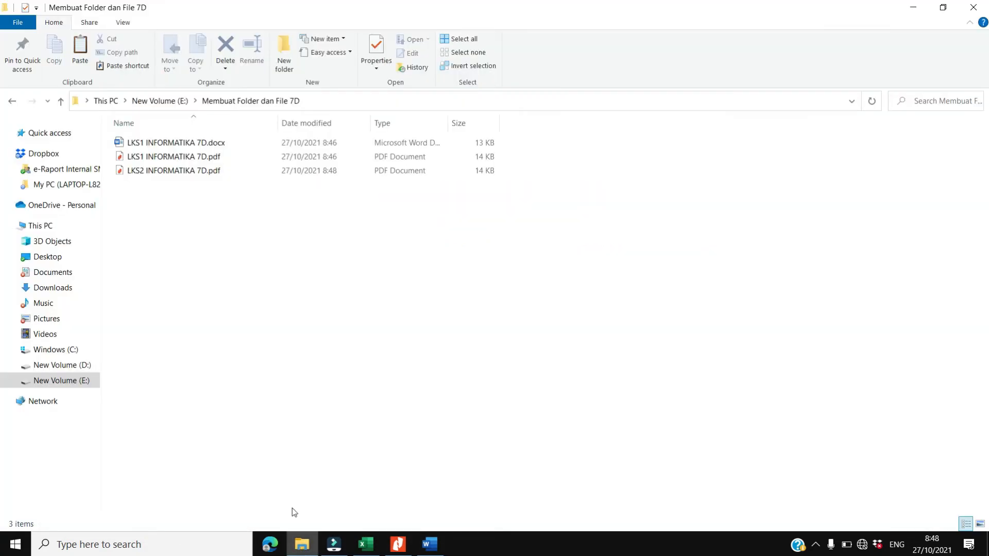
click(164, 160)
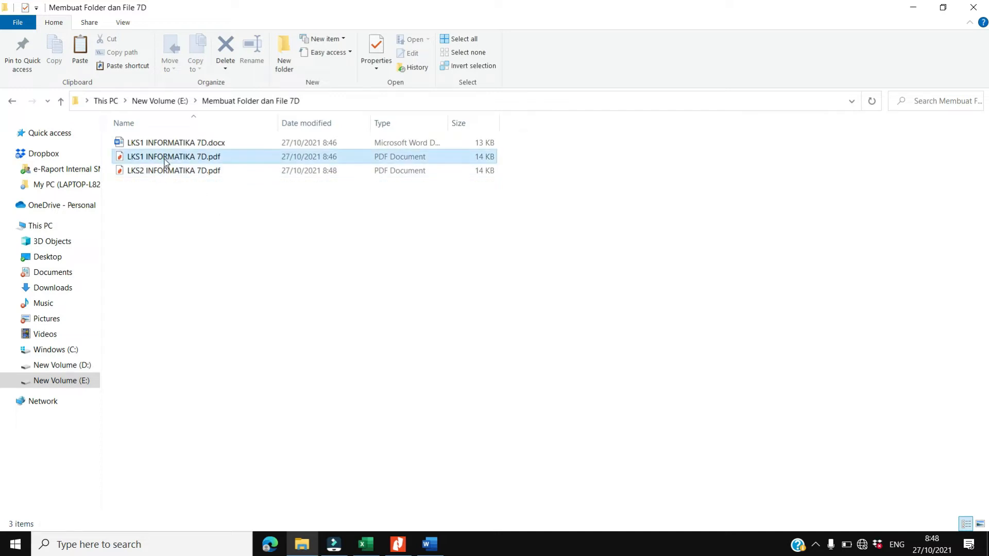
click(162, 170)
click(183, 214)
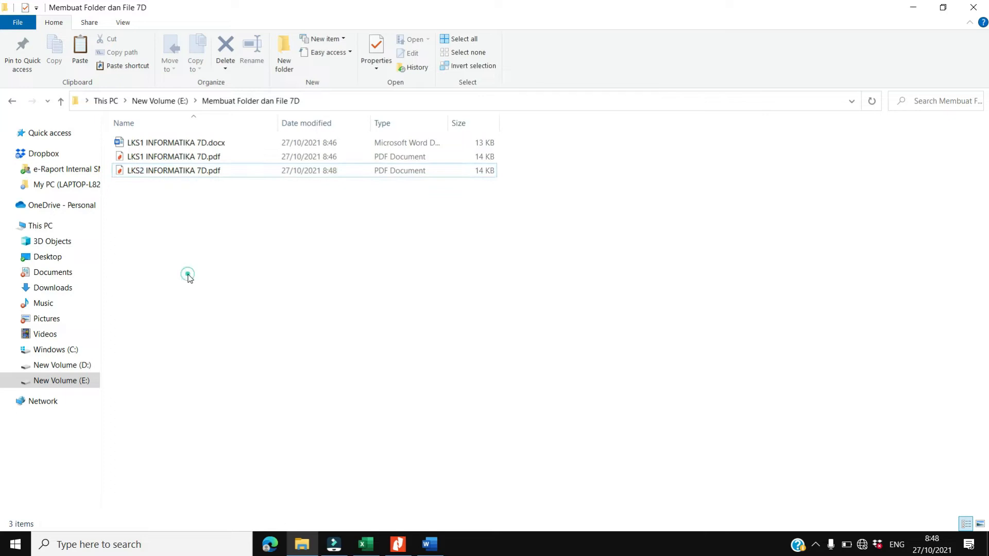
click(152, 175)
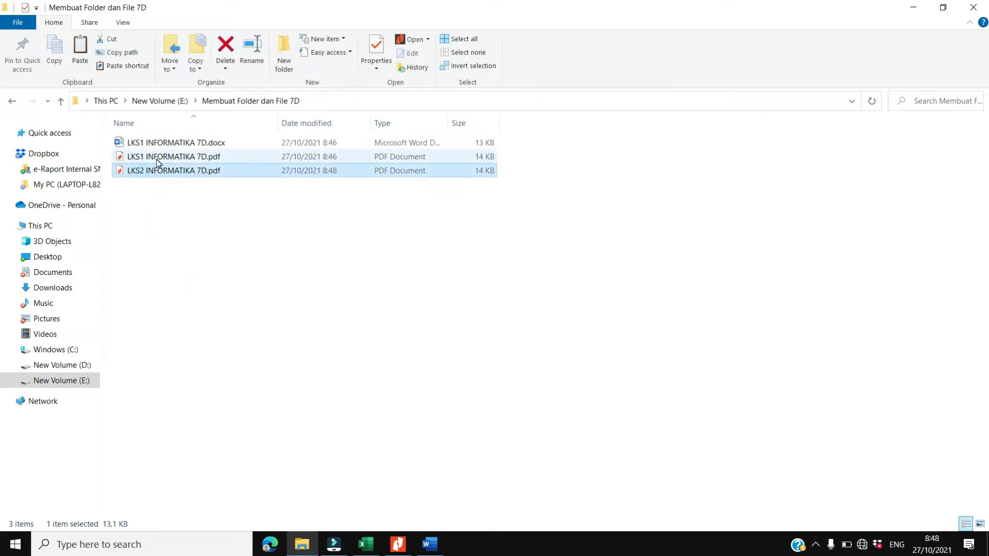
ctrl+click(158, 160)
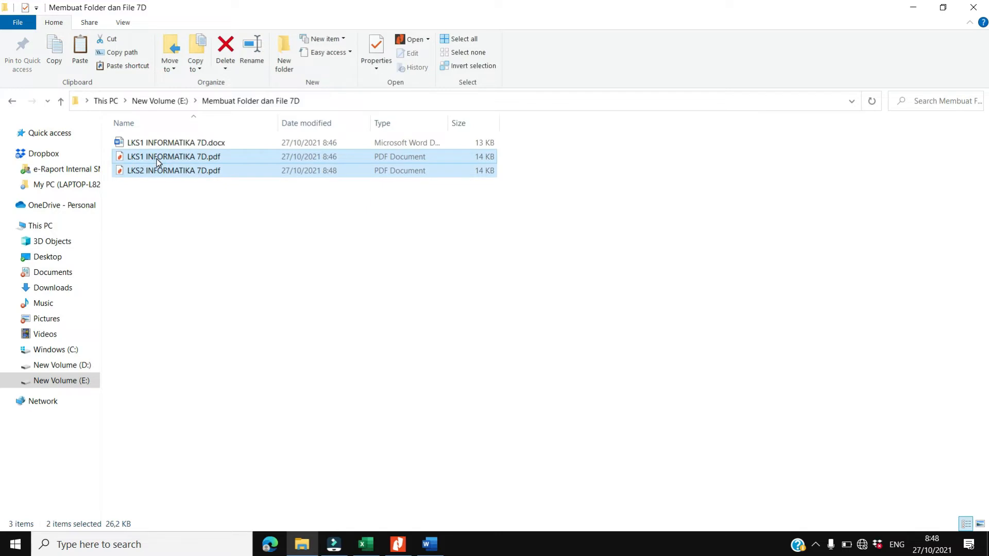
right_click(157, 160)
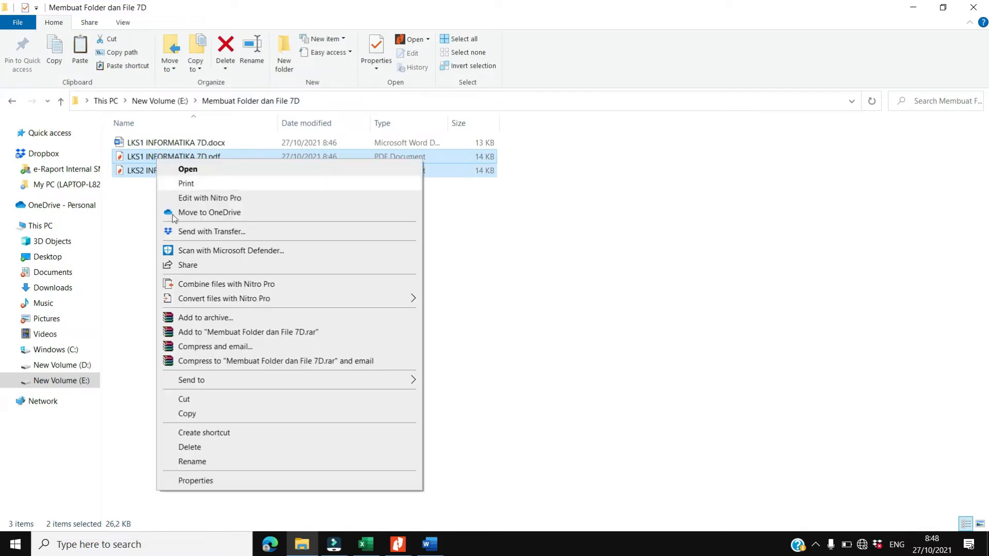
click(187, 413)
right_click(173, 283)
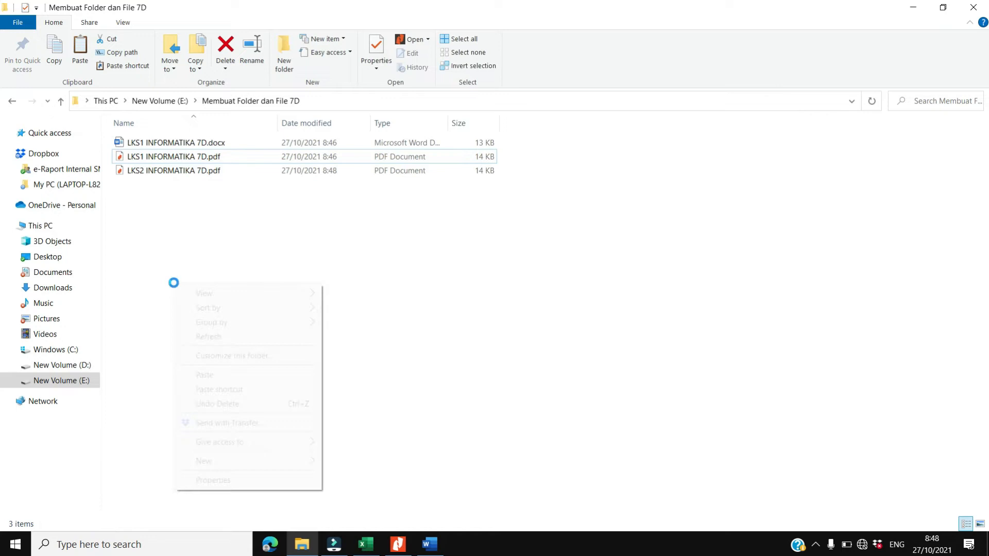
click(223, 376)
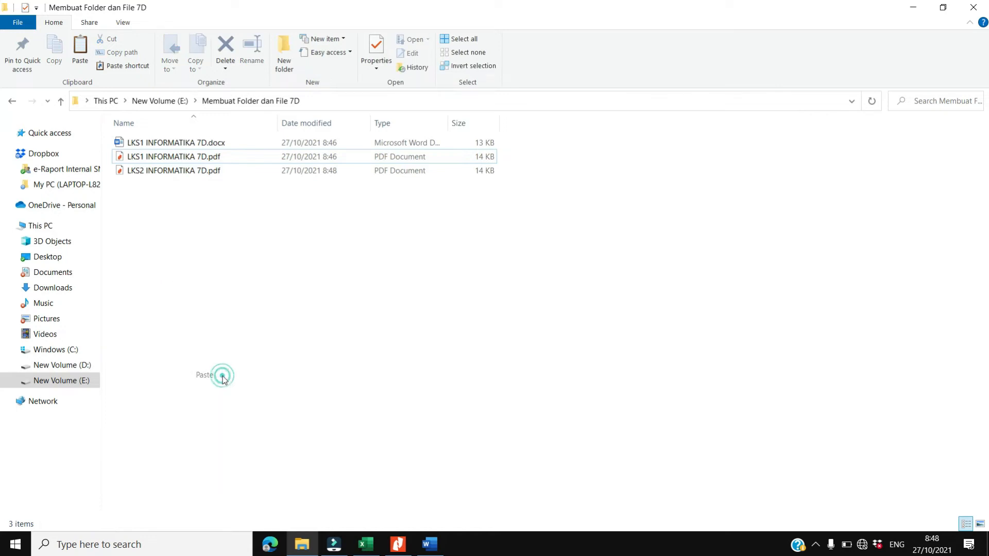
click(167, 252)
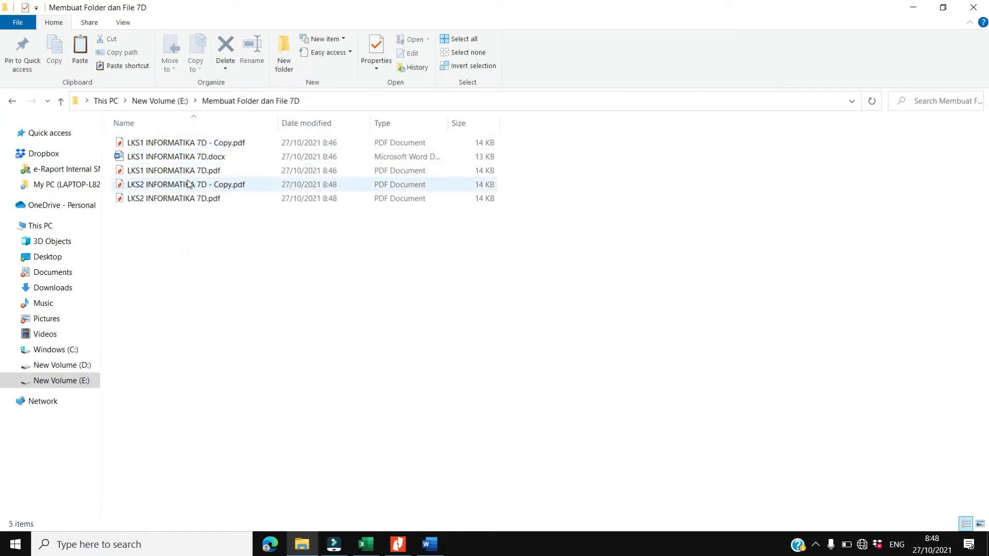
click(208, 150)
right_click(207, 149)
click(167, 266)
click(168, 267)
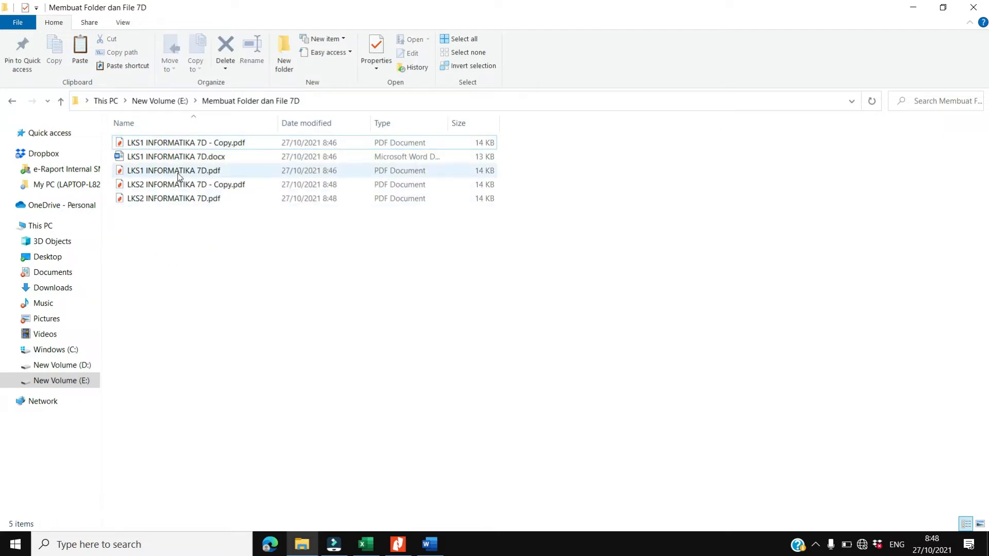
Rename the copy of LKS1 INFORMATIKA 7D.pdf as LKS3 INFORMATIKA.pdf.
click(177, 143)
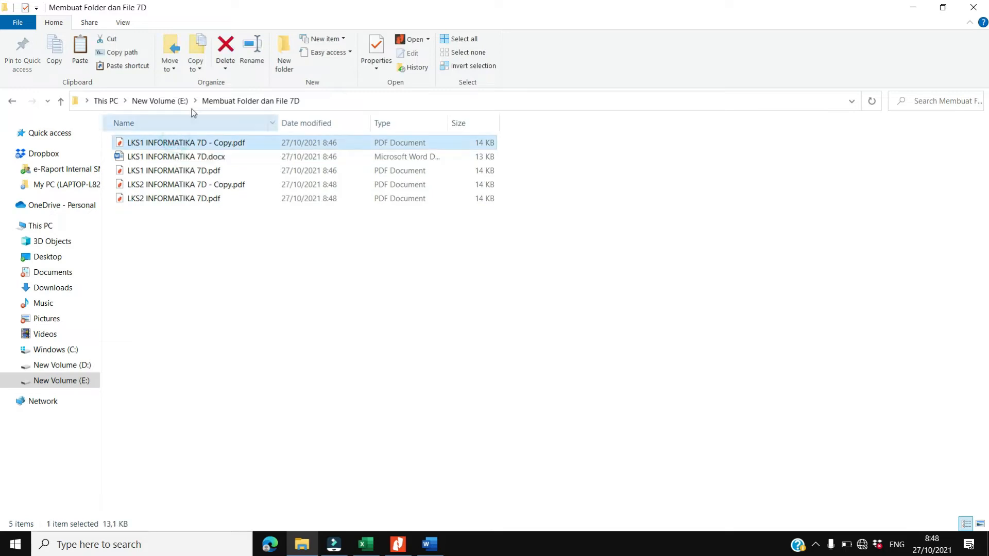
click(251, 56)
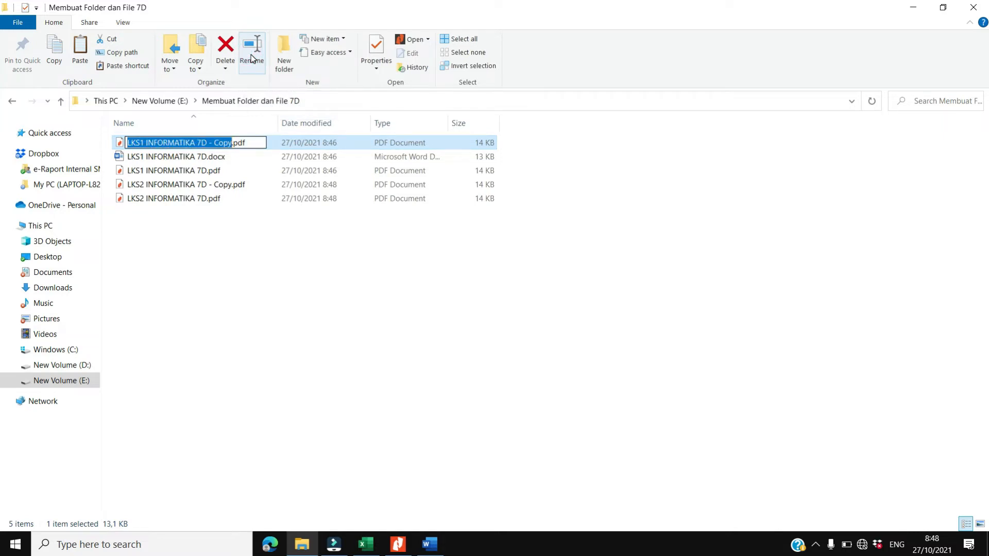
text(LKS)
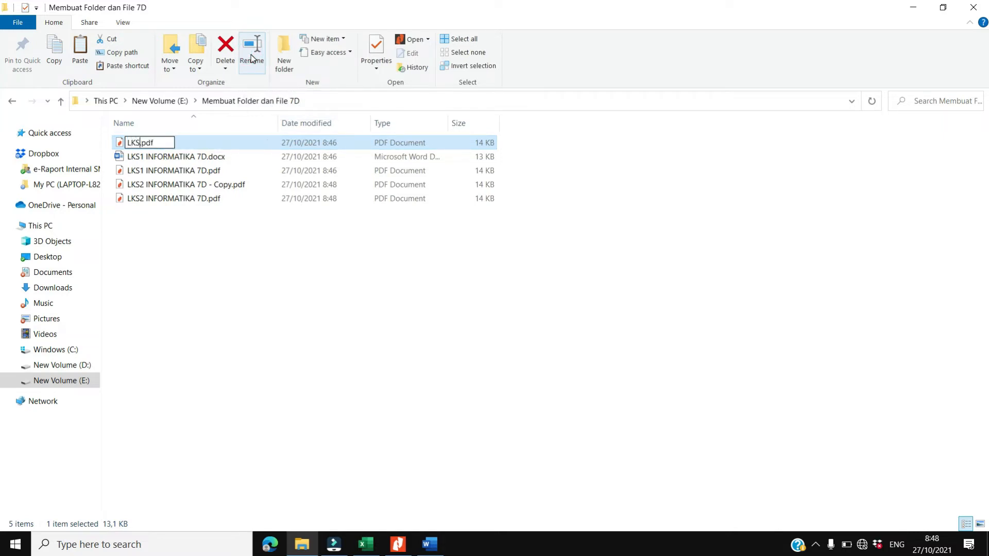
text(3 INFORMATIKA)
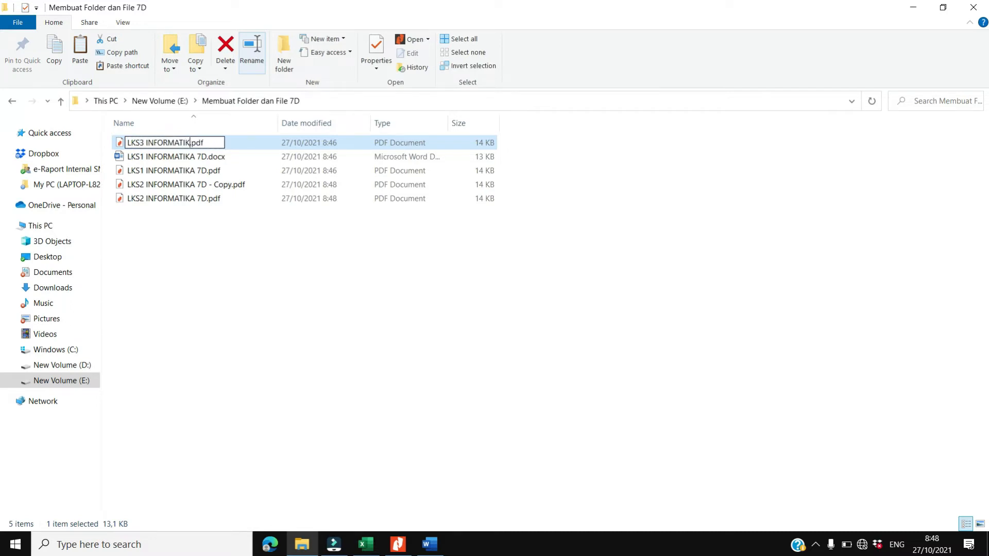
click(186, 237)
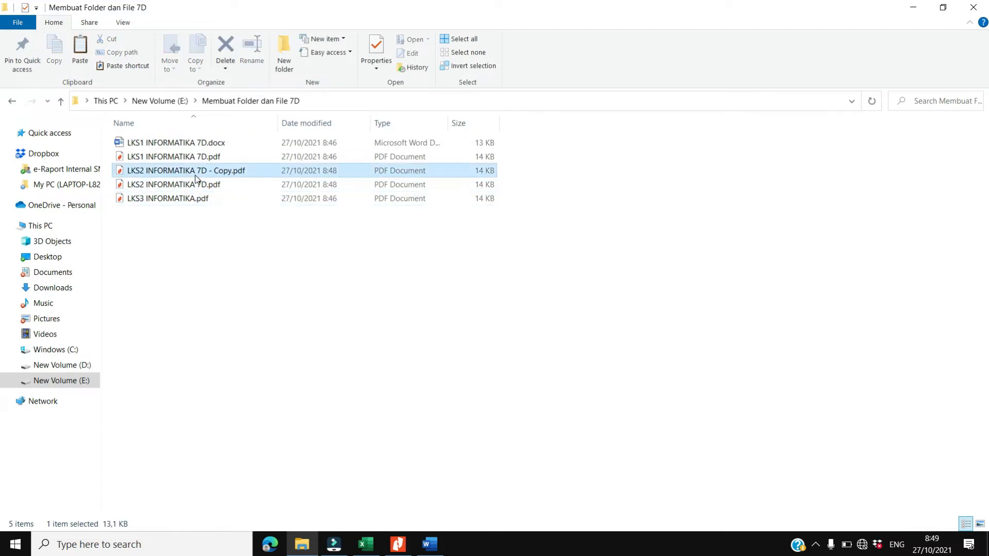
Rename the copy of LKS2 INFORMATIKA 7D.pdf as LKS1 BIN.pdf.
right_click(197, 175)
click(231, 502)
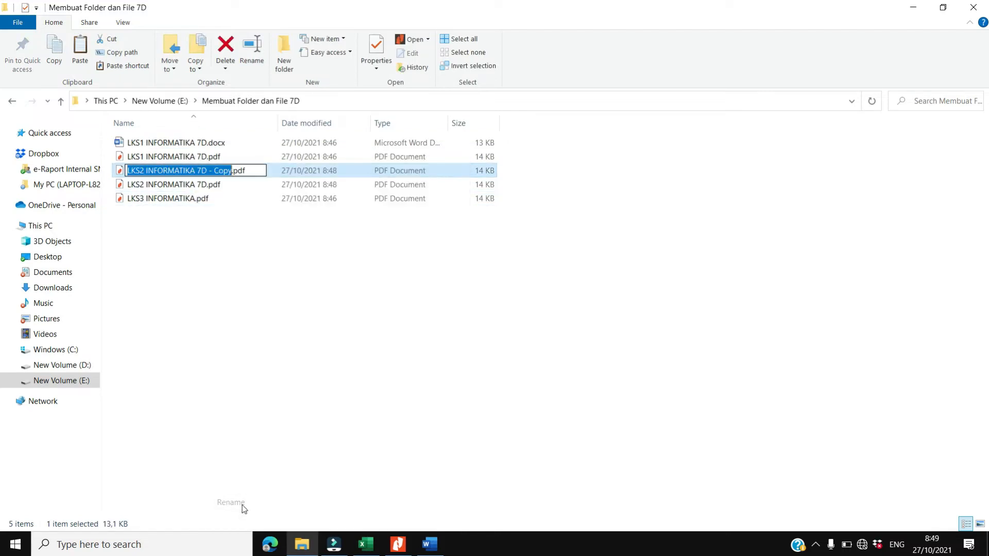
text(LKS)
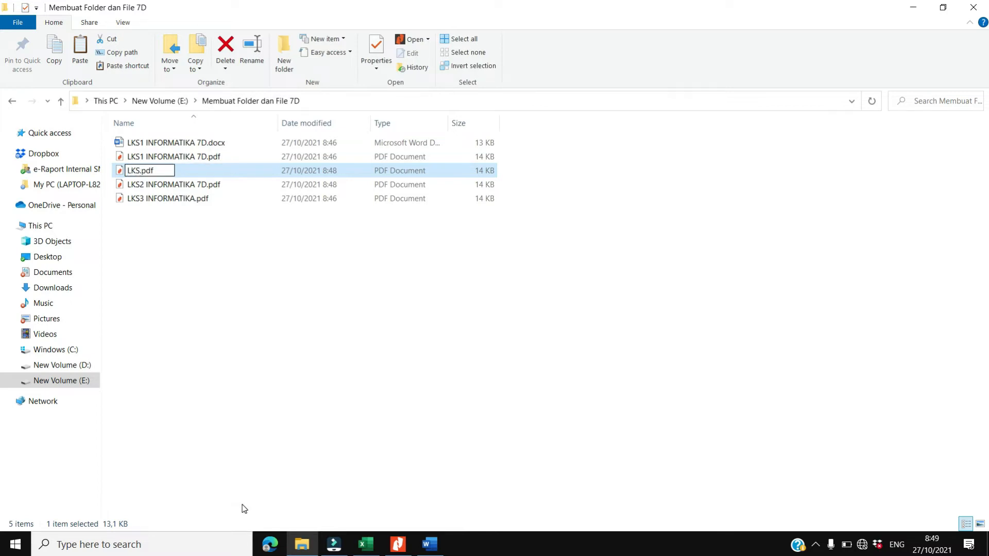
text( BIN)
text(1)
click(161, 213)
click(149, 144)
right_click(150, 147)
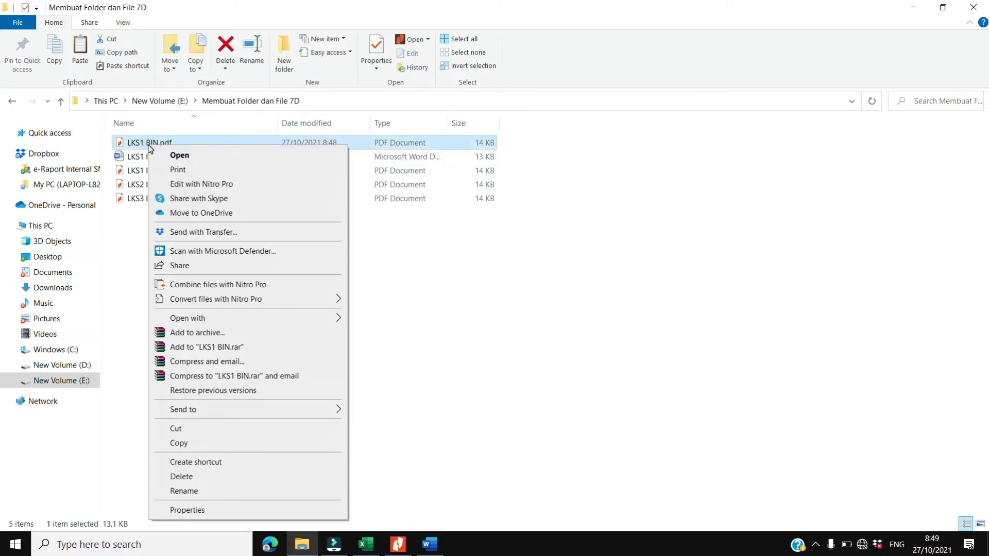
click(422, 416)
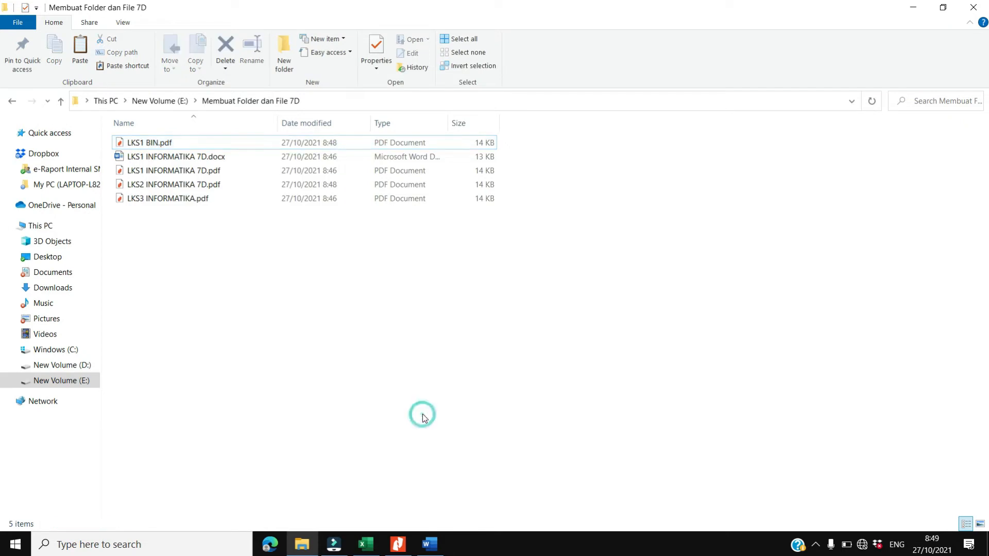
Duplicate LKS1 BIN.pdf within the "Membuat Folder dan File 7D" folder.
click(133, 144)
key(ctrl+c)
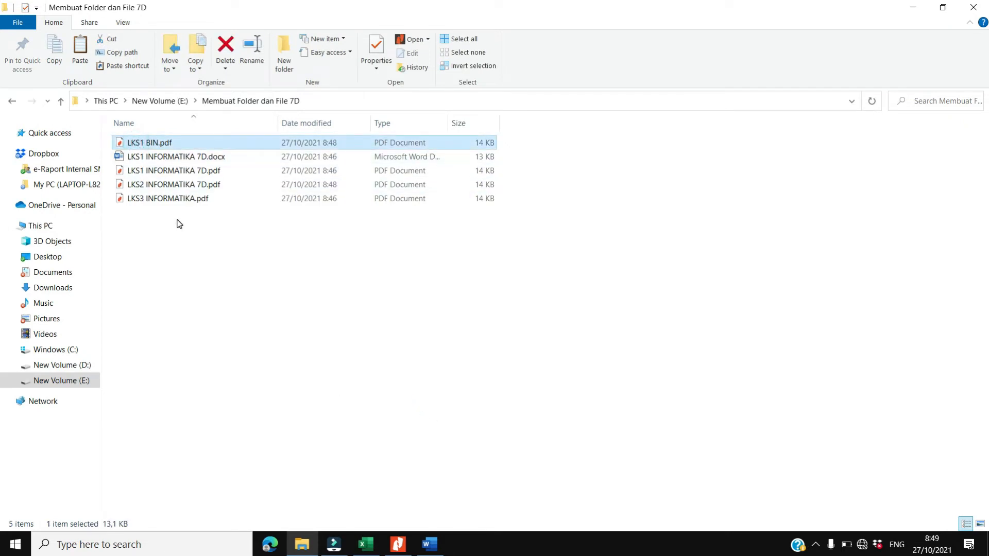
key(ctrl+v)
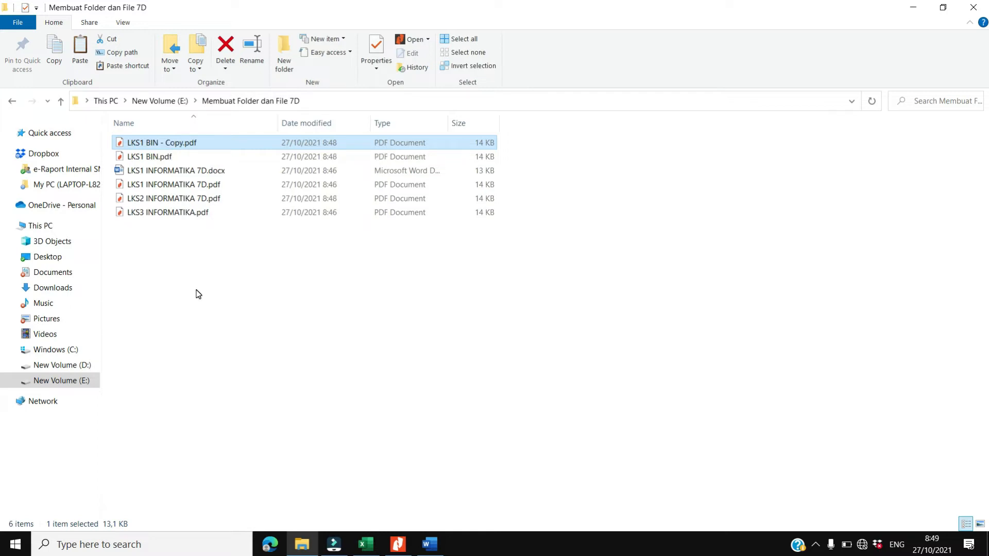
Rename the copy of LKS1 BIN.pdf as LKS2 BIN.pdf.
right_click(167, 147)
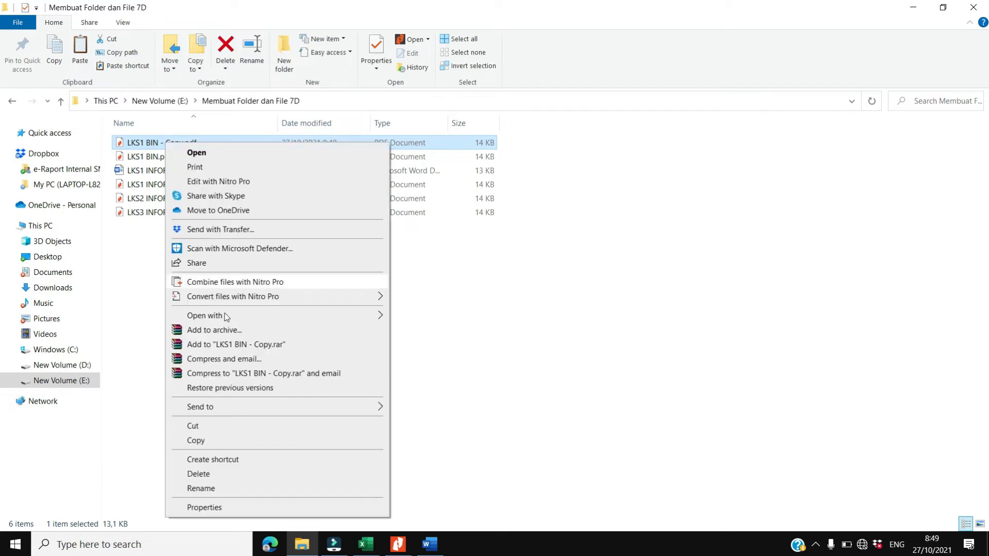
click(221, 489)
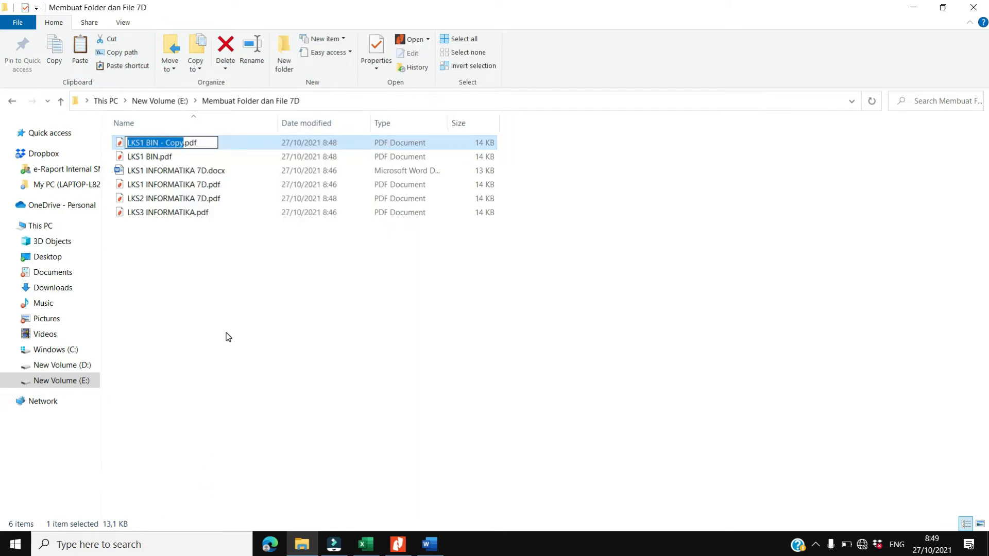
key(Home)
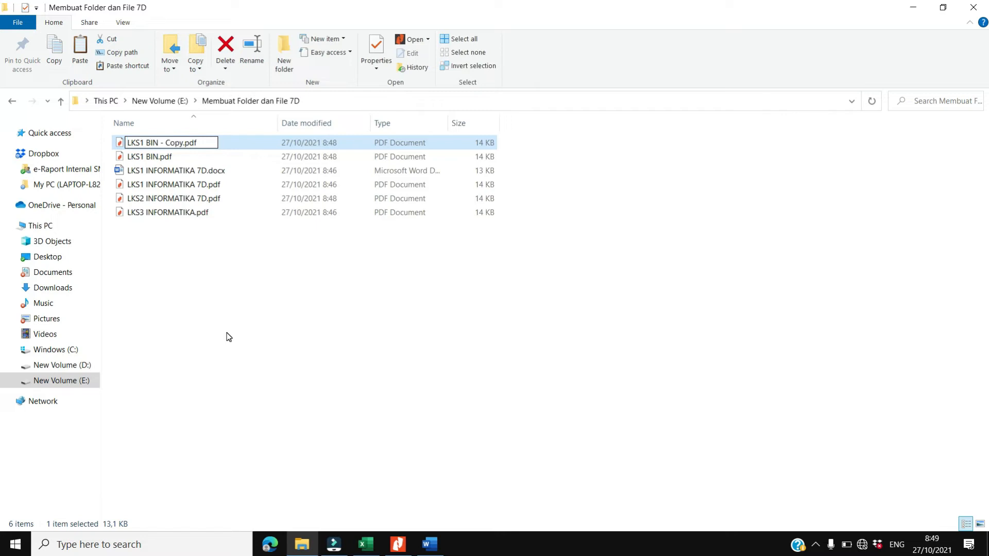
key(BackSpace)
text(2)
key(Delete)
key(Delete)
key(Delete)
key(Delete)
key(BackSpace)
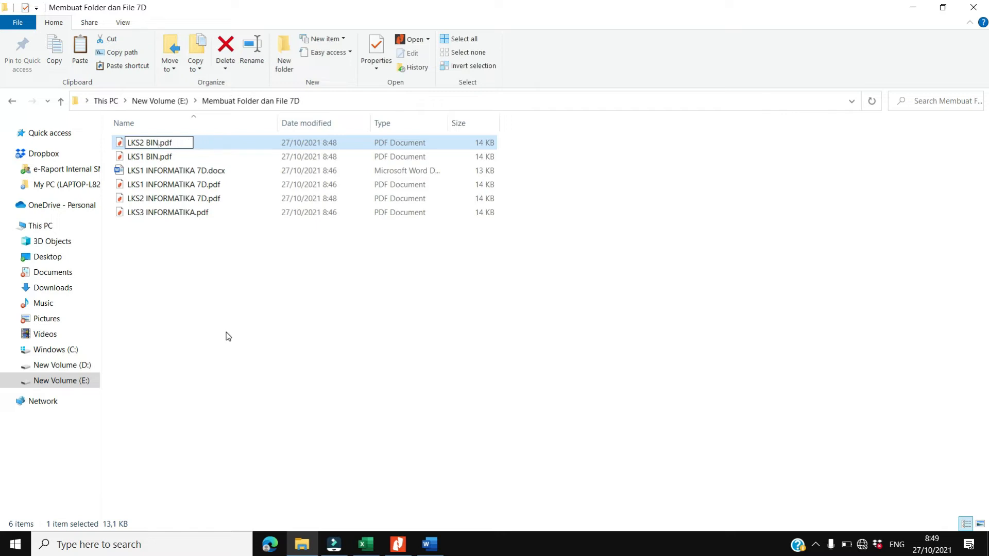
key(Return)
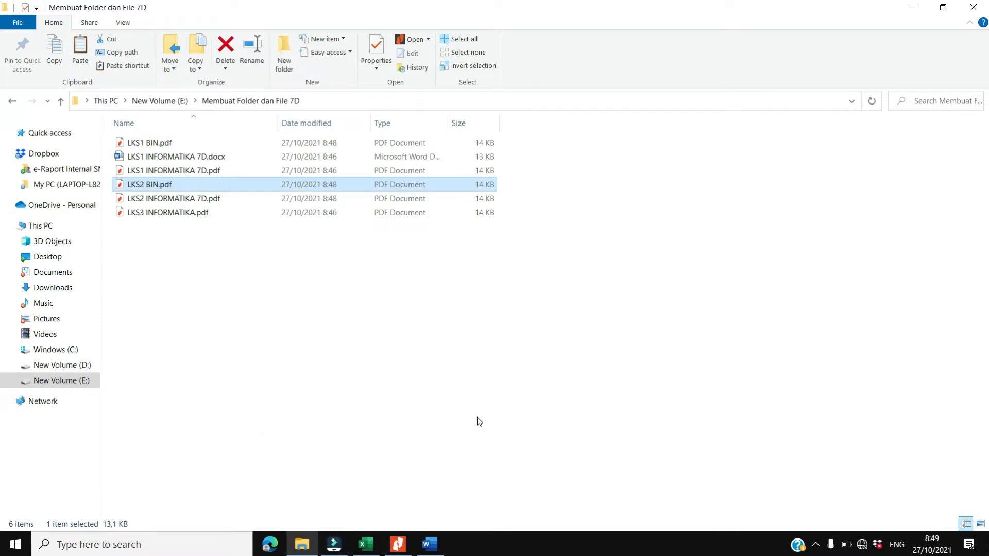
Refresh the file listing of the "Membuat Folder dan File 7D" folder in File Explorer.
click(399, 545)
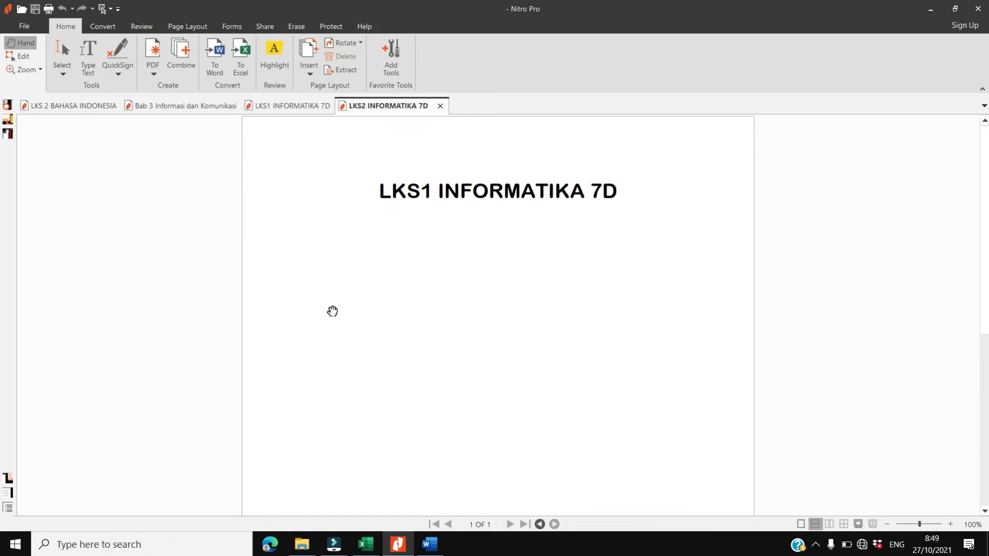
click(302, 544)
click(204, 304)
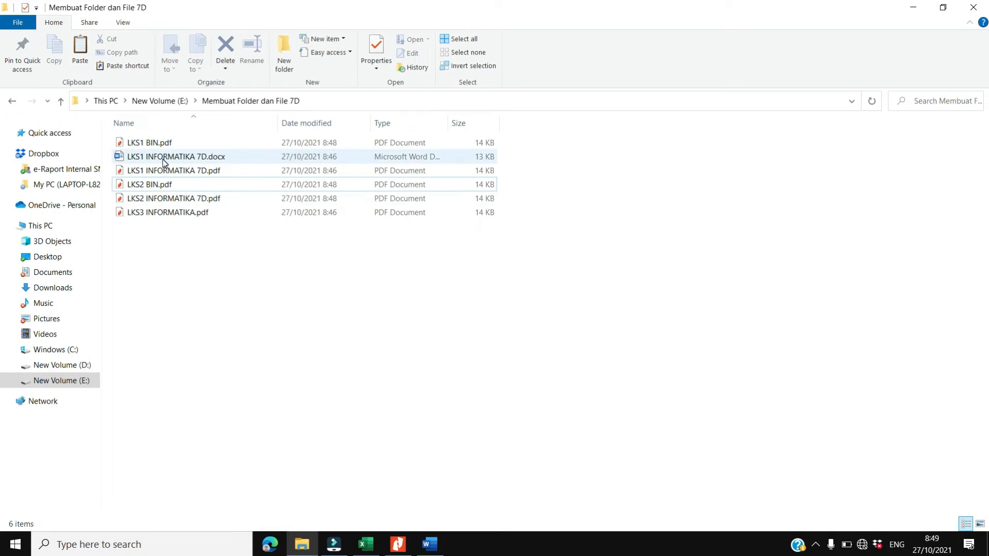
right_click(201, 294)
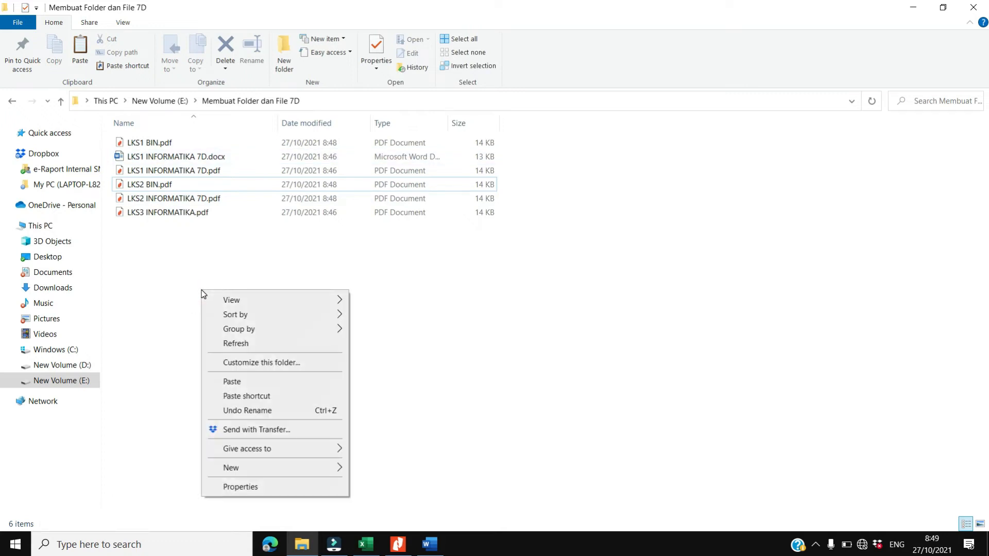
click(237, 344)
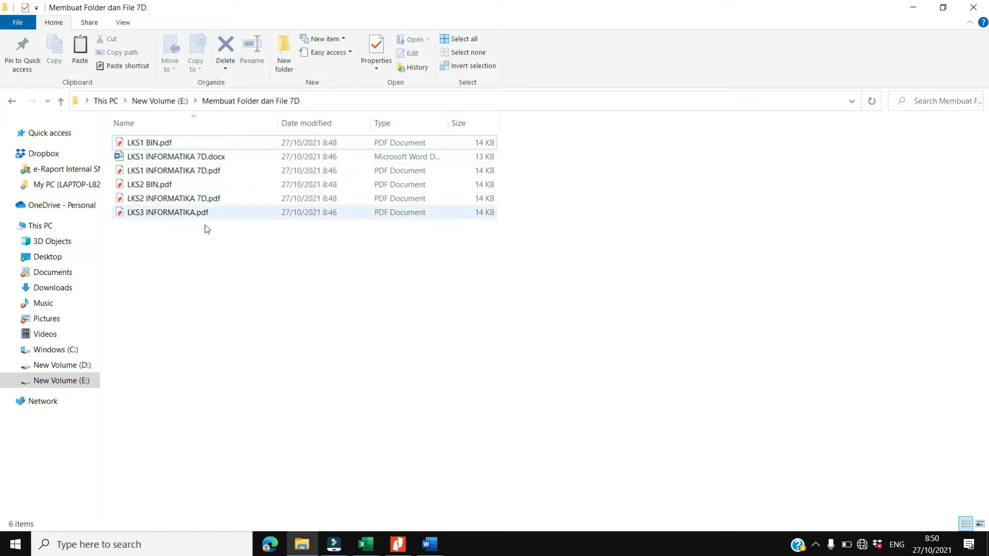
Check the required worksheet file names in the Bab 3 textbook PDF in Nitro Pro, and open a new blank workbook in Excel.
click(397, 548)
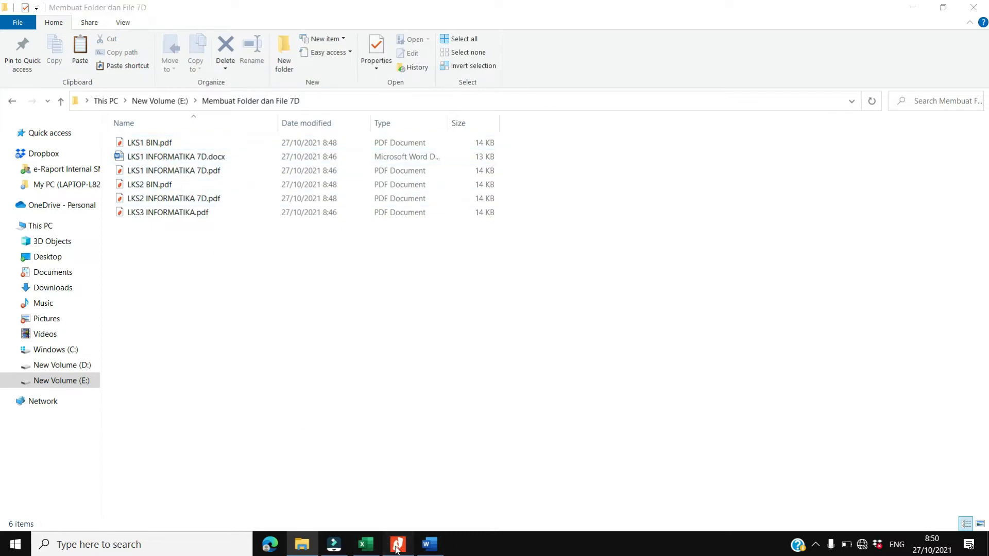
click(175, 107)
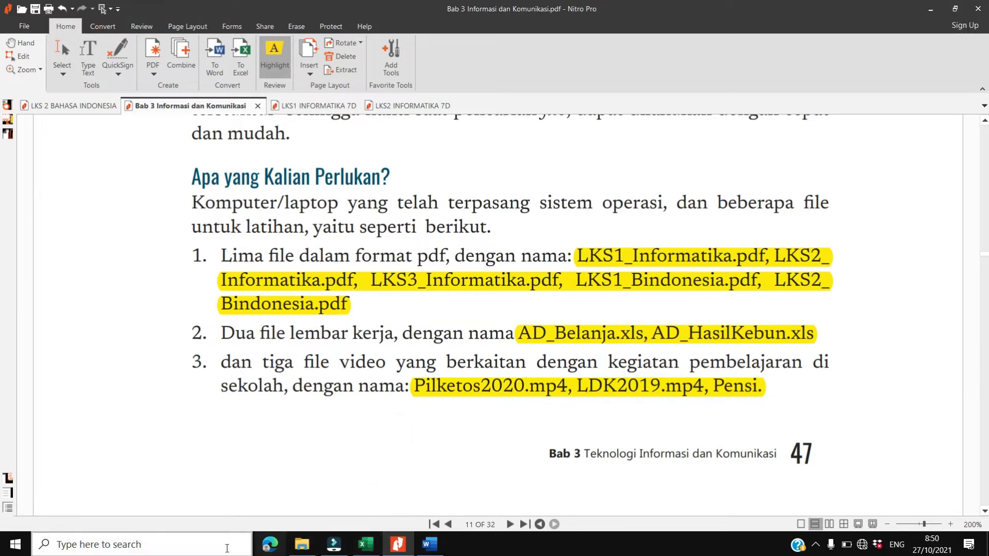
click(205, 549)
text(EX)
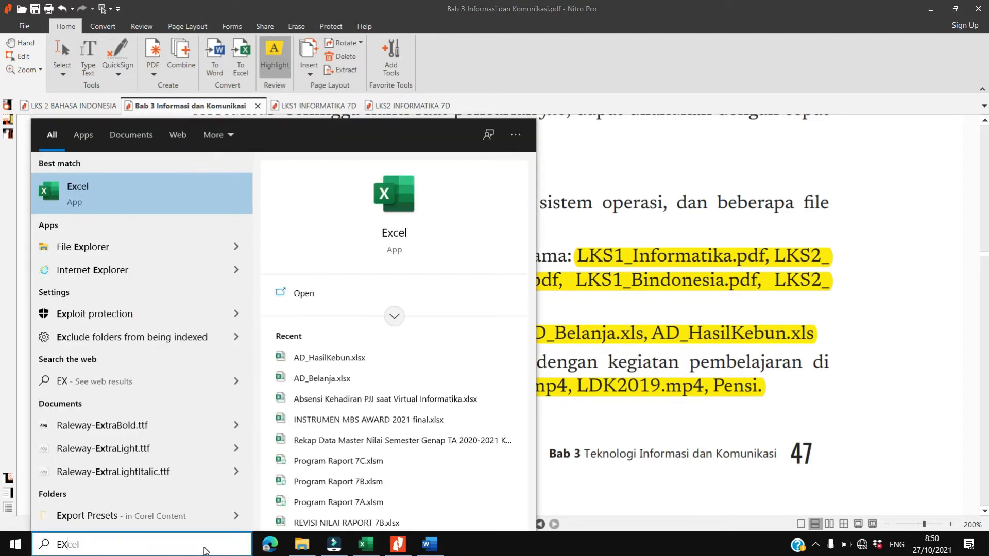
key(Escape)
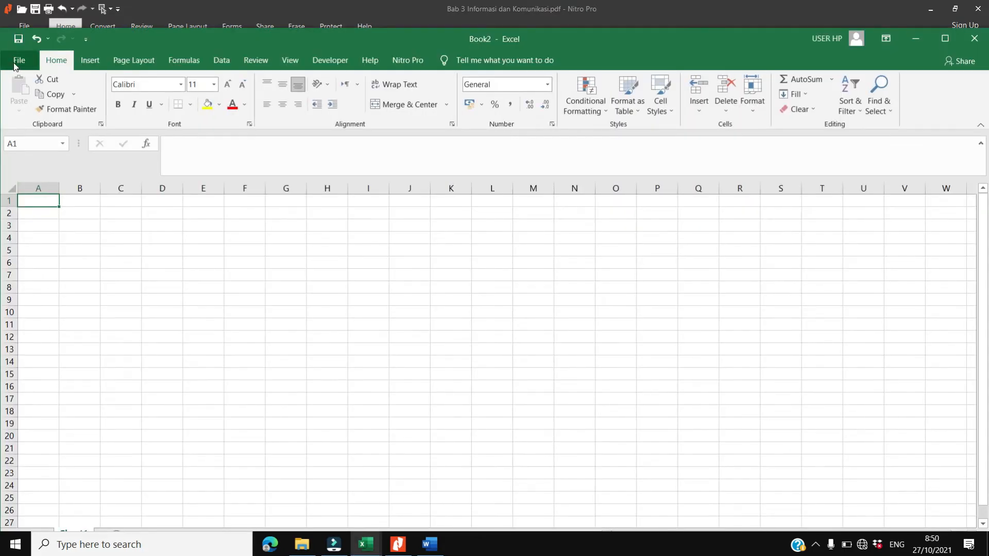
Start saving the blank workbook under a new name, with "Membuat Folder dan File 7D" on drive E as the destination.
click(15, 63)
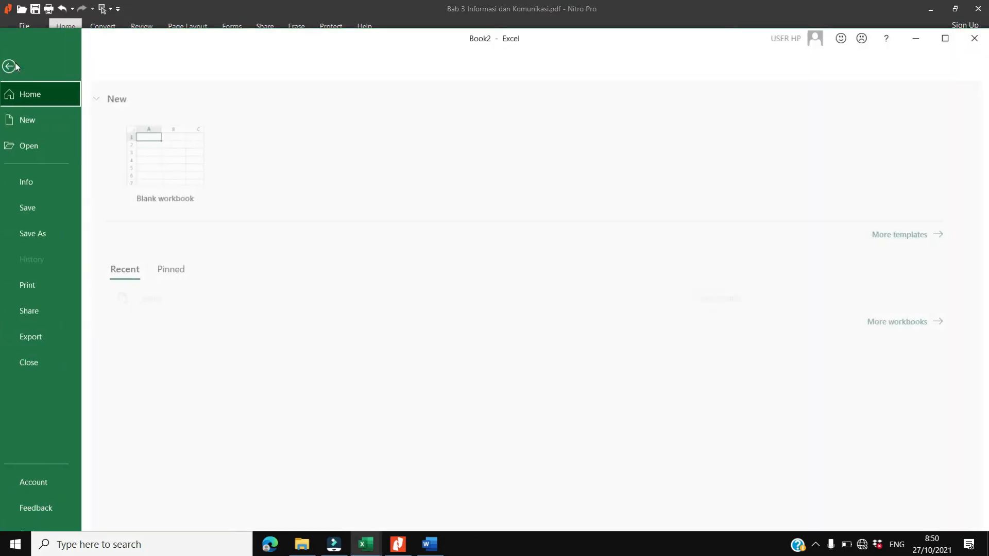
click(40, 237)
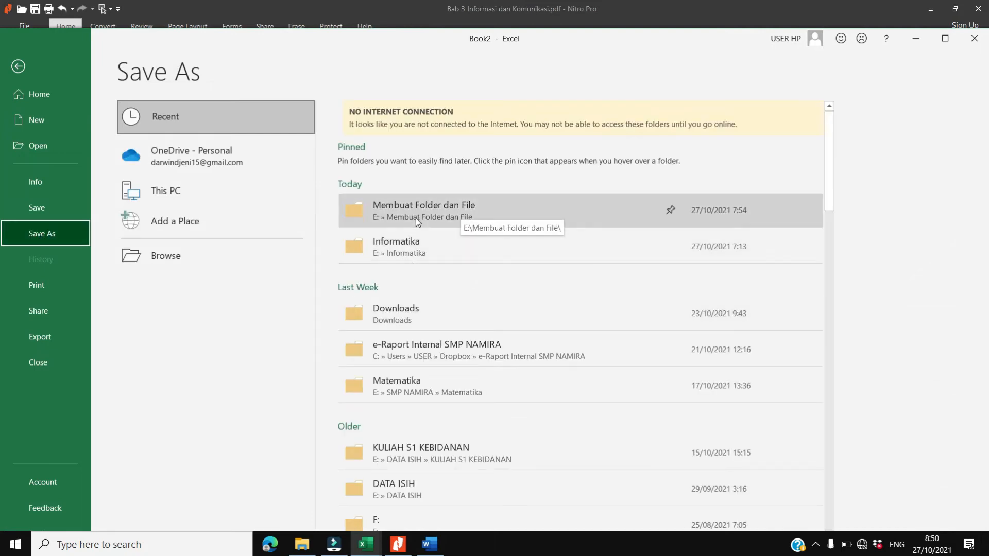
click(165, 256)
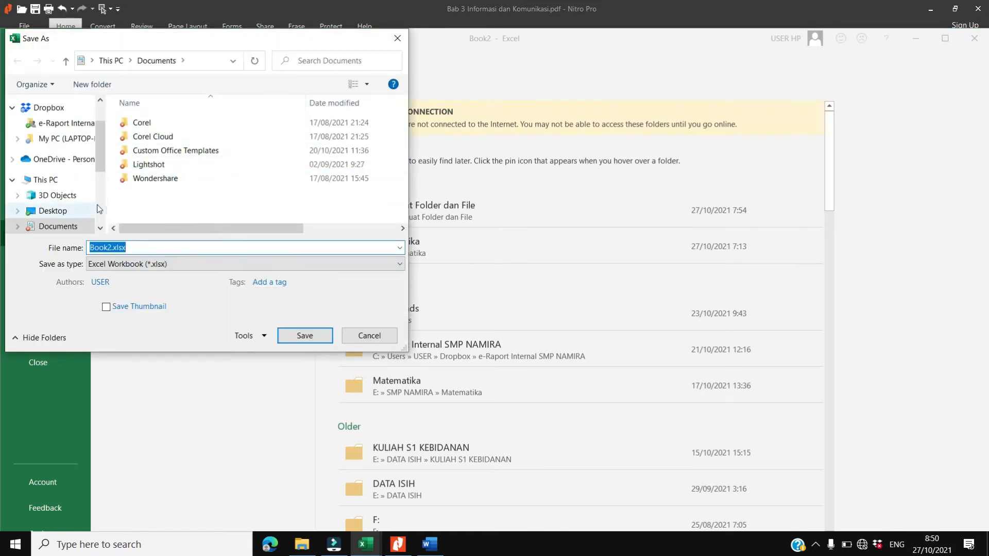
scroll(62, 208, down, 3)
click(82, 195)
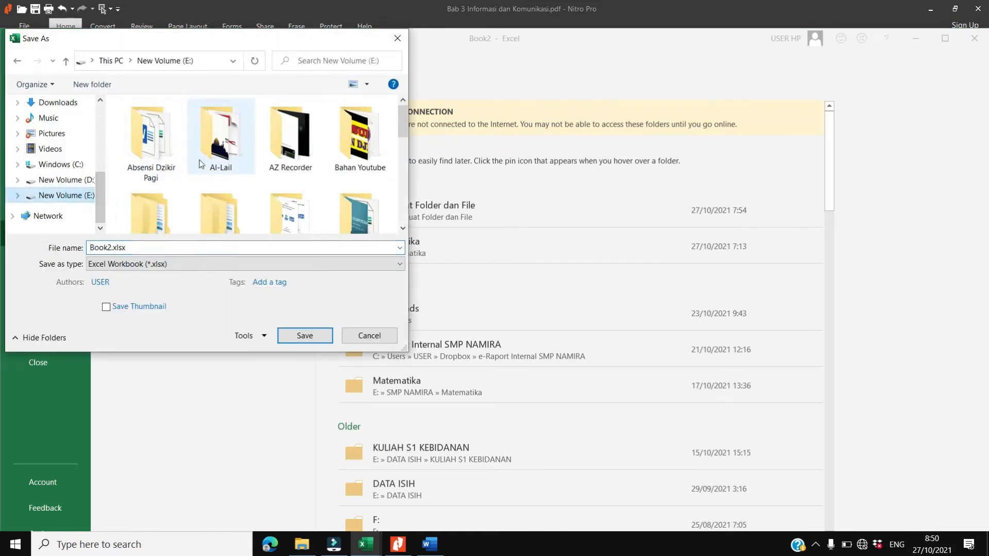
scroll(201, 164, down, 3)
scroll(227, 186, down, 1)
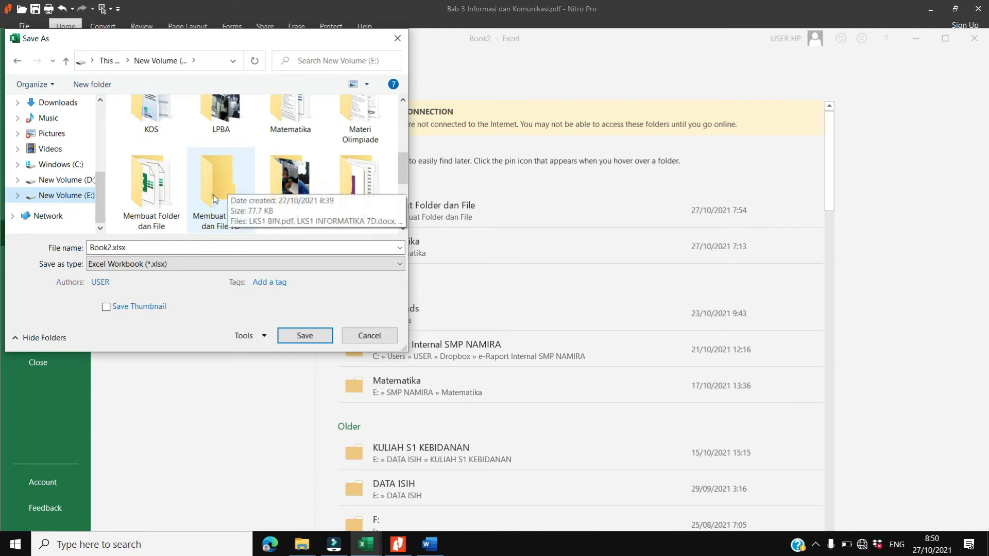
click(228, 202)
click(299, 335)
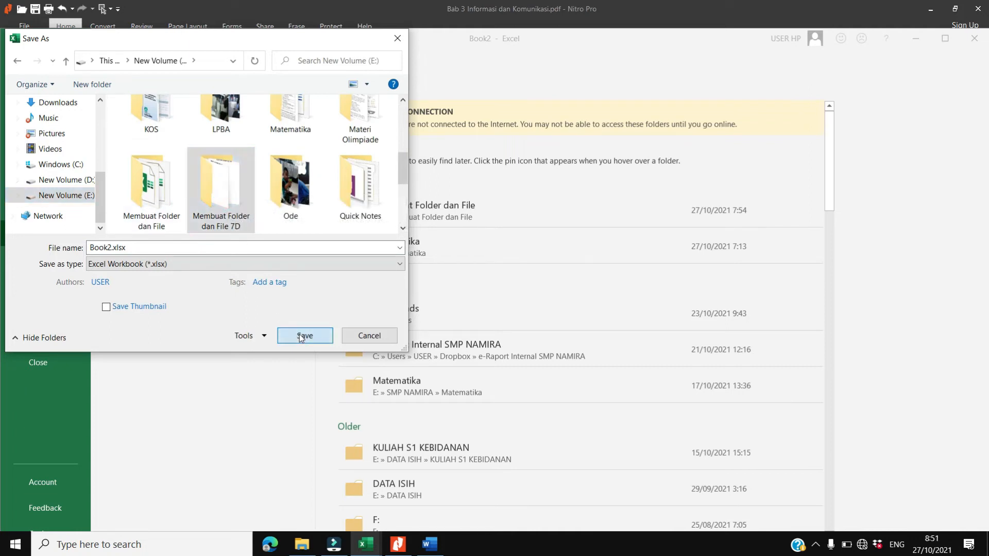
Look up the first worksheet name in the textbook PDF, save the workbook as AD_Belanja.xlsx, and maximize the Excel window.
click(111, 248)
click(111, 248)
drag(112, 248, 73, 248)
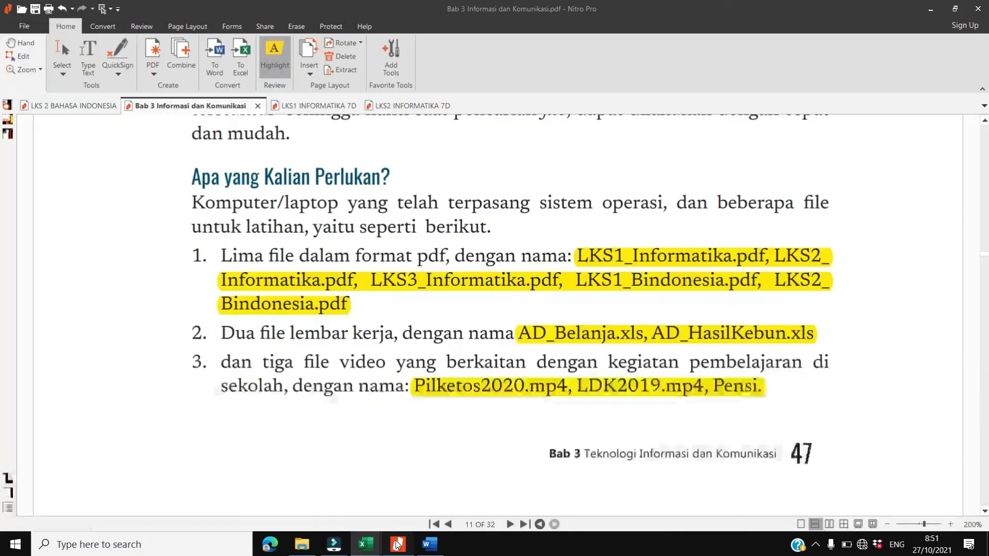
click(398, 545)
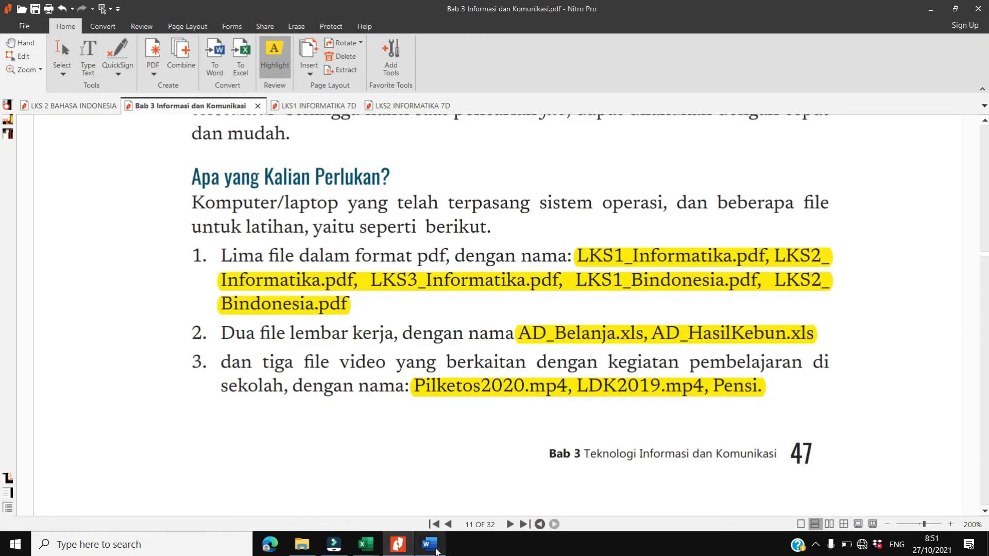
mouse_move(365, 544)
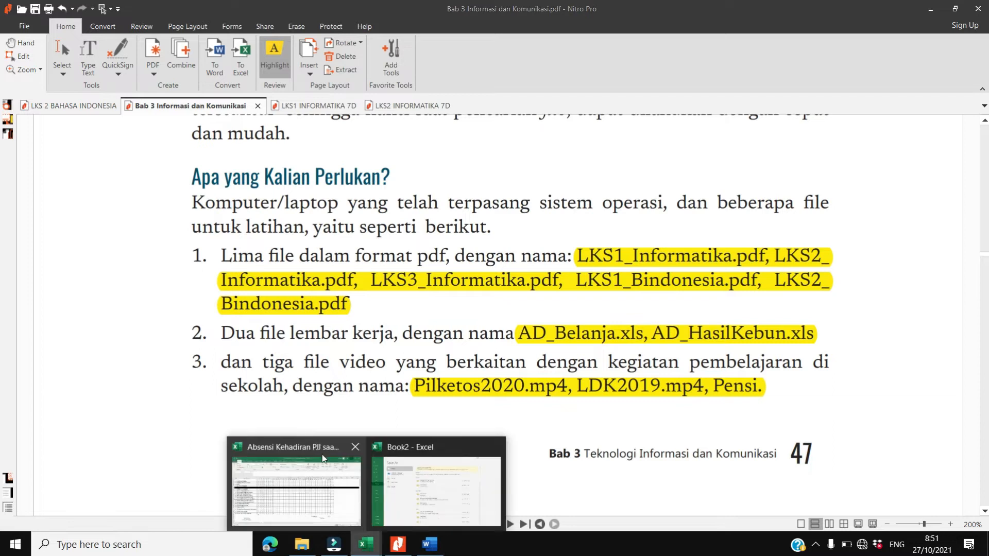
click(416, 513)
double_click(111, 245)
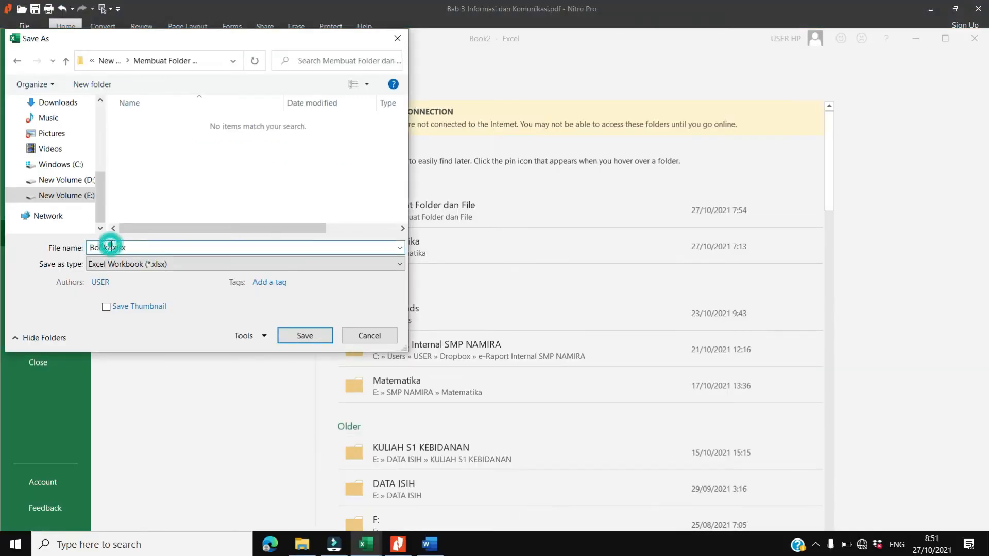
key(BackSpace)
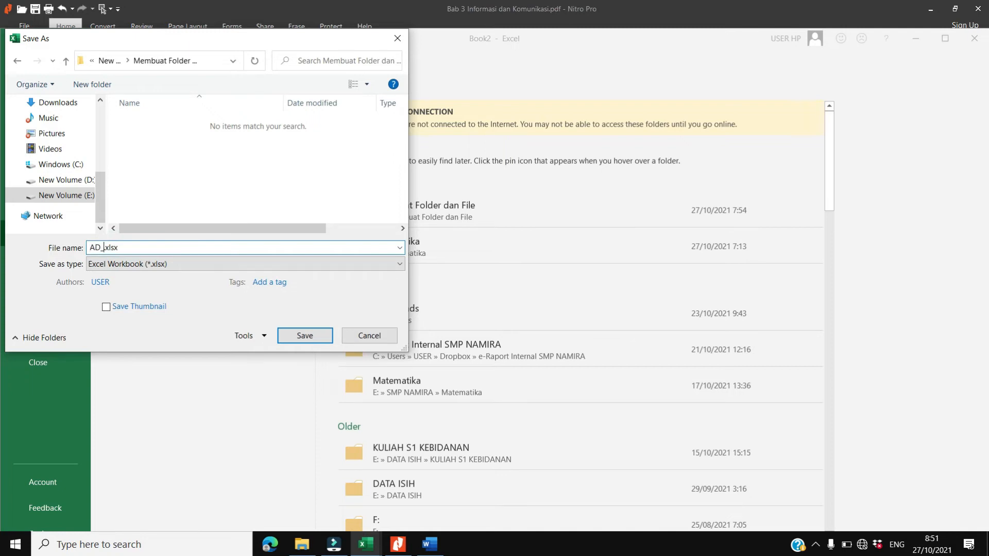
text(AD_Belanja)
click(312, 340)
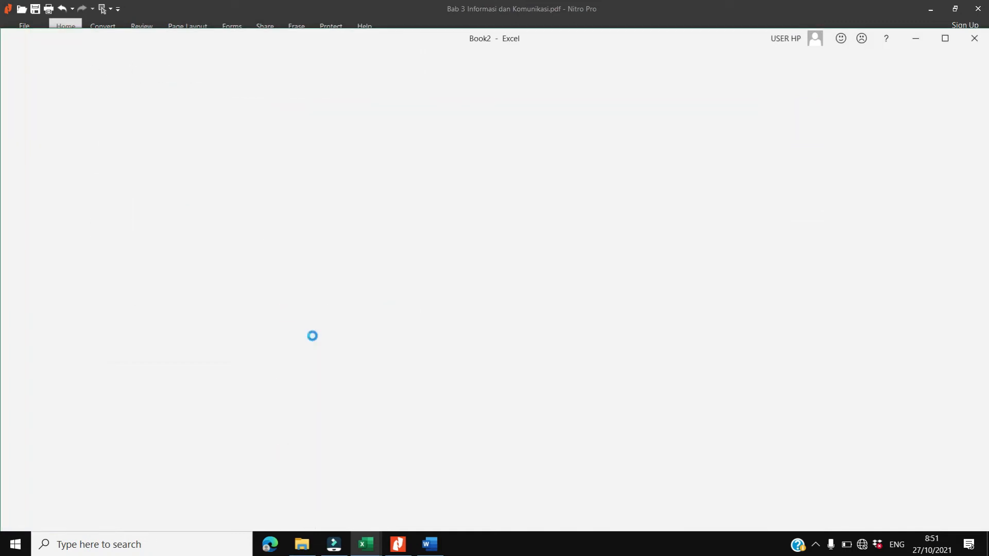
double_click(555, 39)
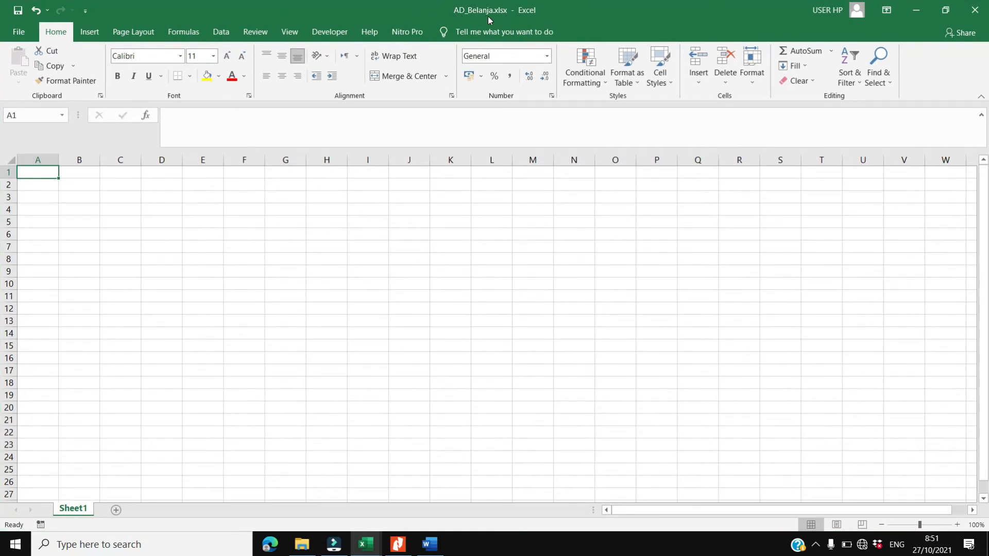
Save a copy of the workbook as AD_HasilKebun.xlsx in the "Membuat Folder dan File 7D" folder.
click(19, 33)
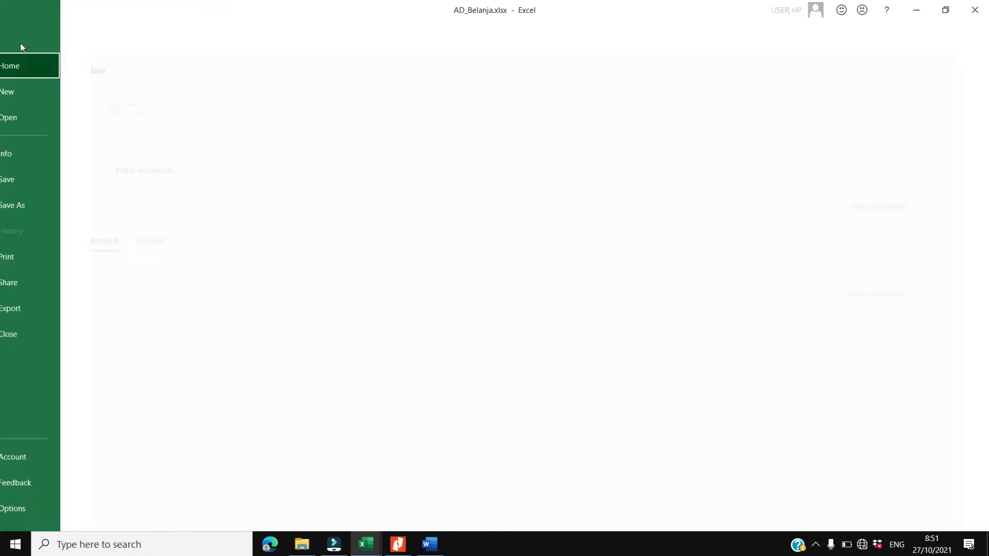
click(56, 205)
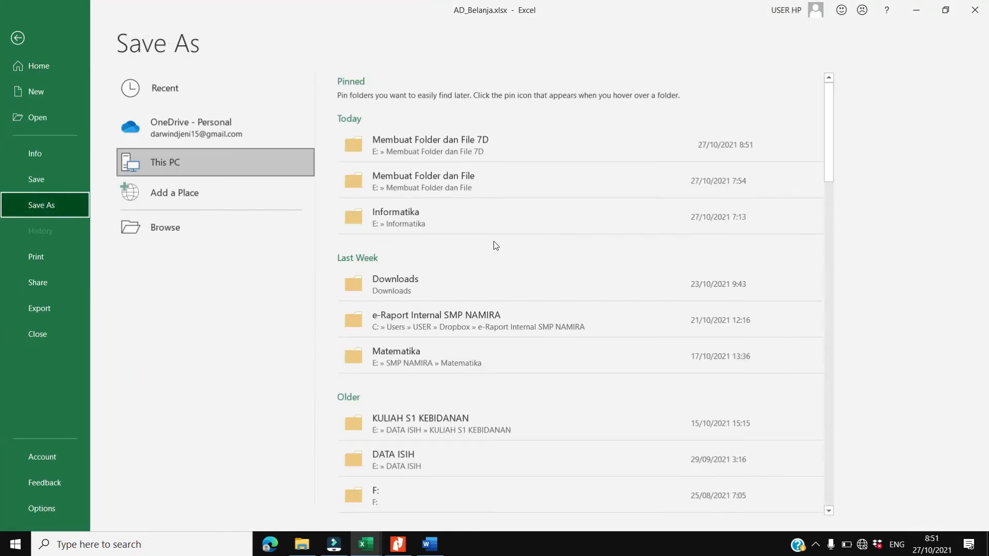
click(463, 147)
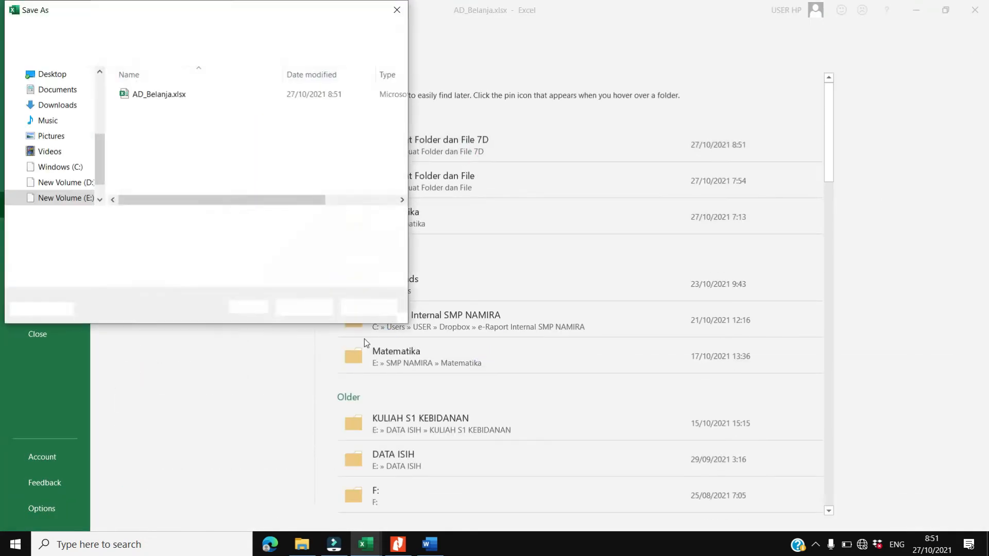
drag(129, 219, 107, 219)
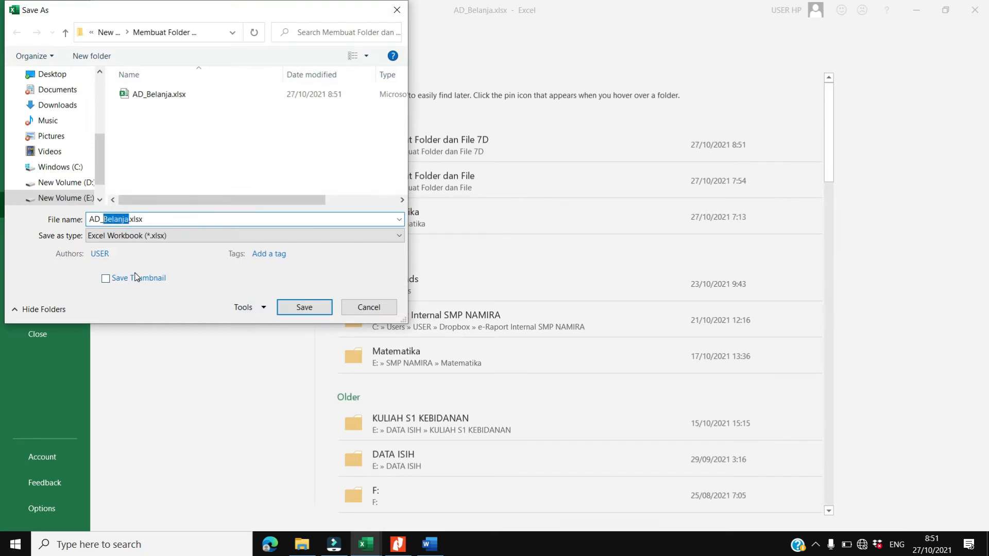
text(HasilKebu)
click(304, 307)
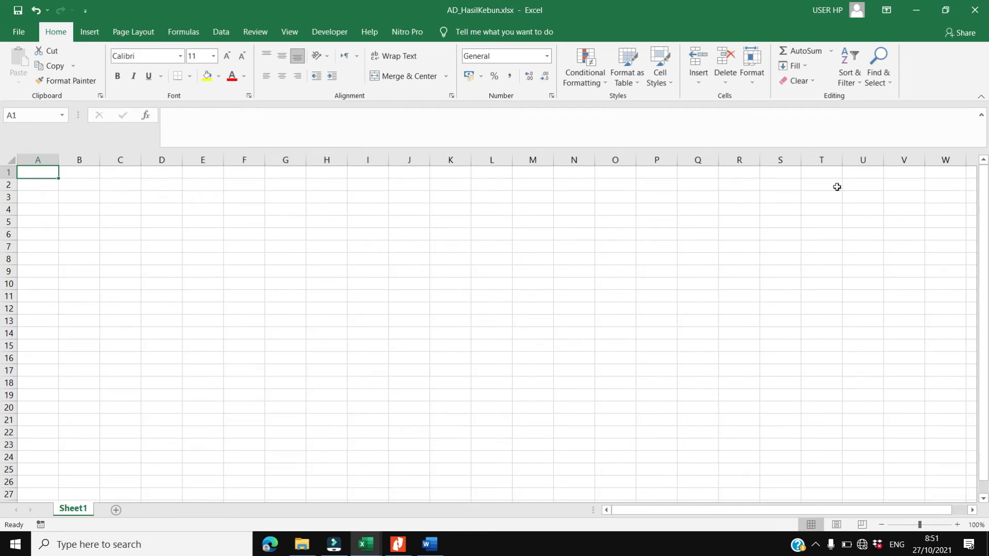
Check the Excel files in the "Membuat Folder dan File 7D" folder against the file list in the textbook PDF.
click(302, 544)
click(181, 298)
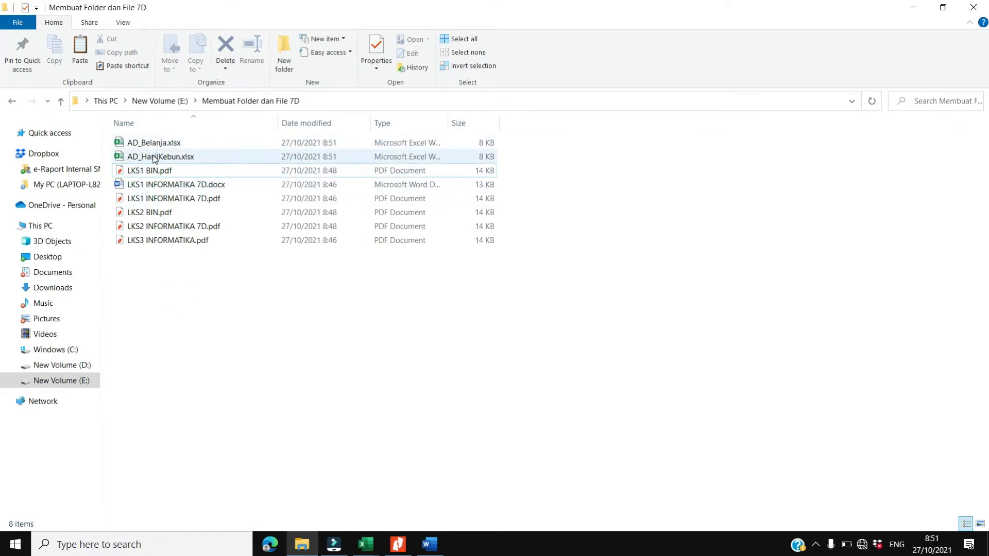
click(398, 544)
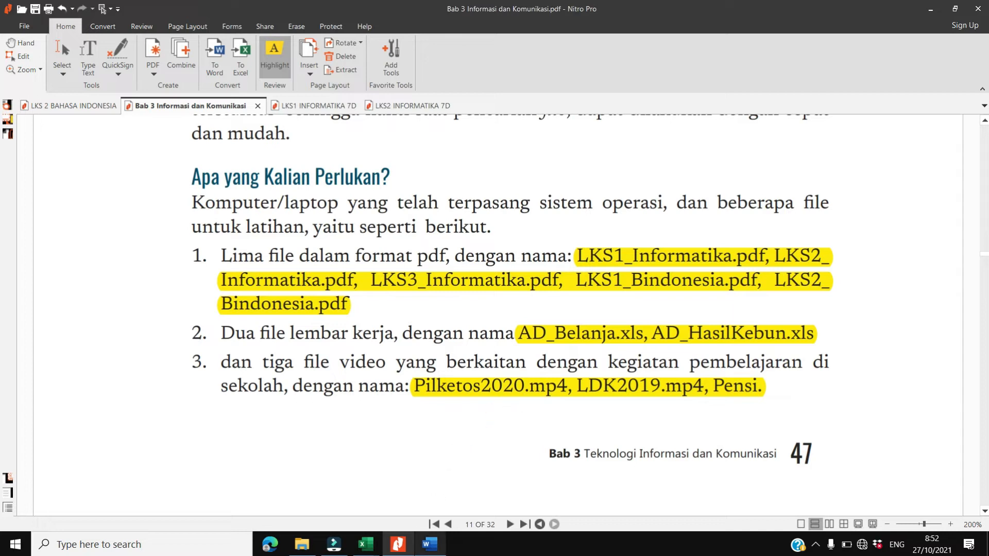
Close the LKS1 INFORMATIKA 7D.docx document in Word and return to the folder.
click(429, 544)
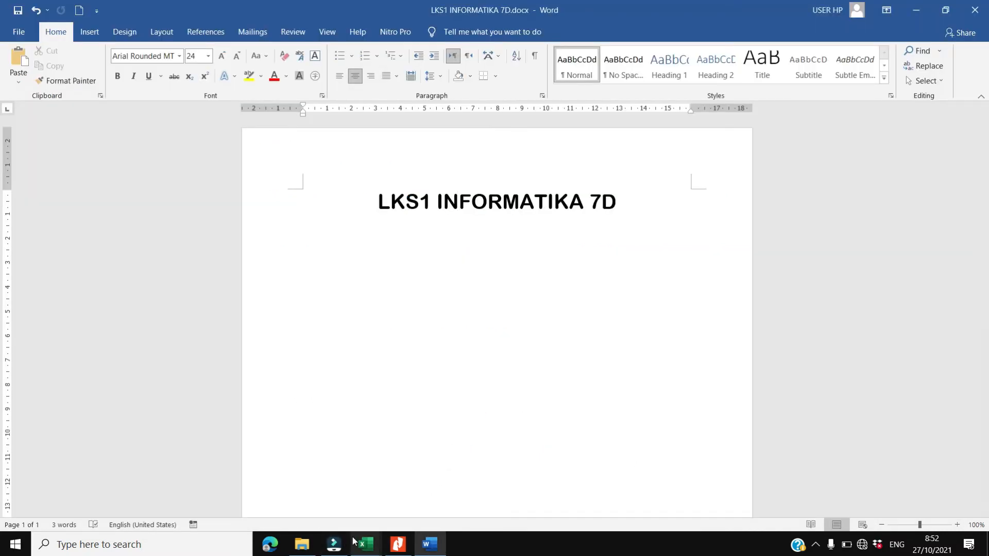
click(301, 544)
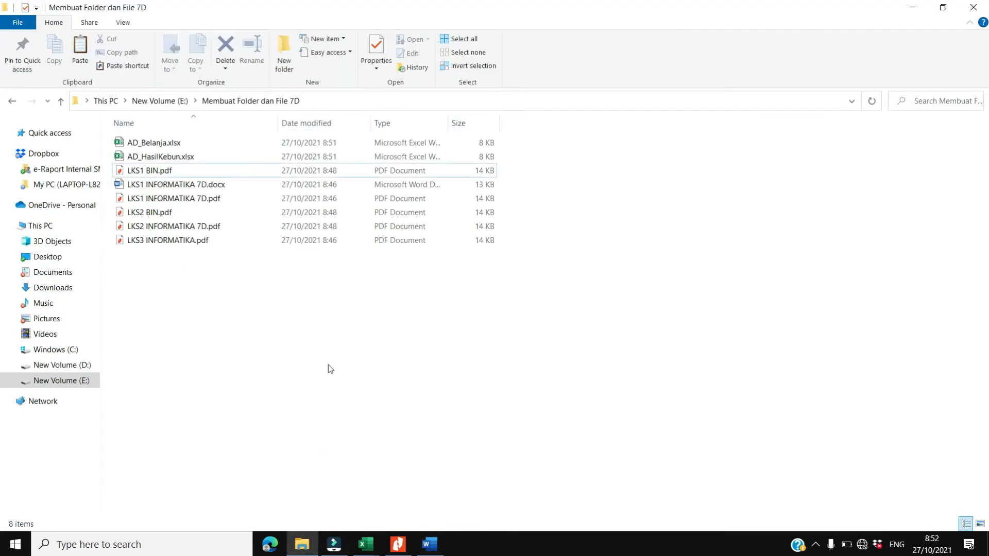
click(430, 545)
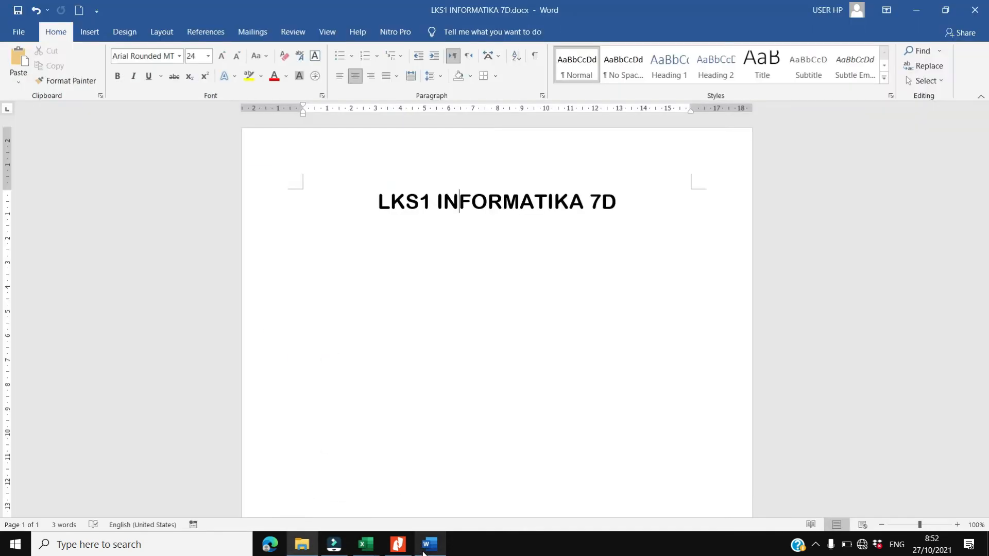
click(976, 10)
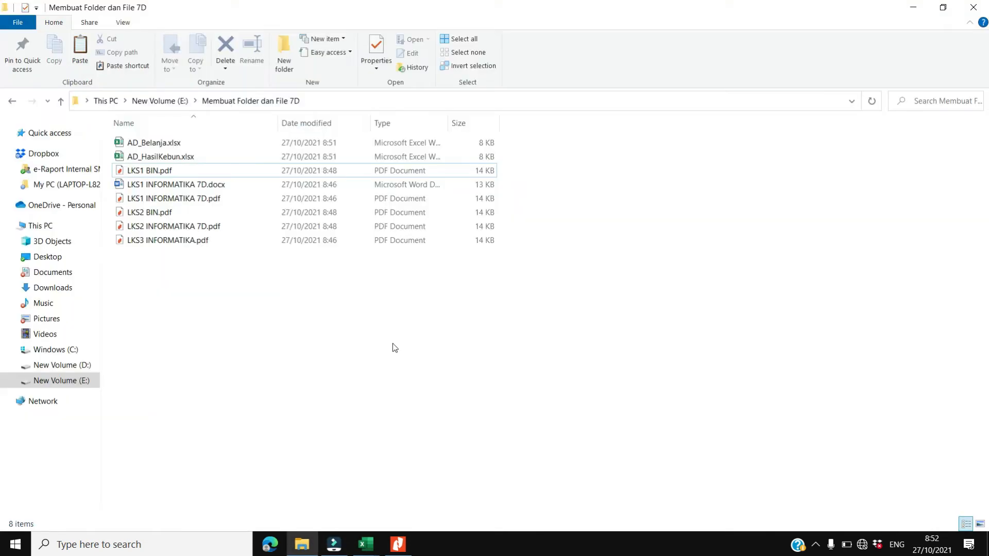
Display the files in the "Membuat Folder dan File 7D" folder as large icons.
click(167, 186)
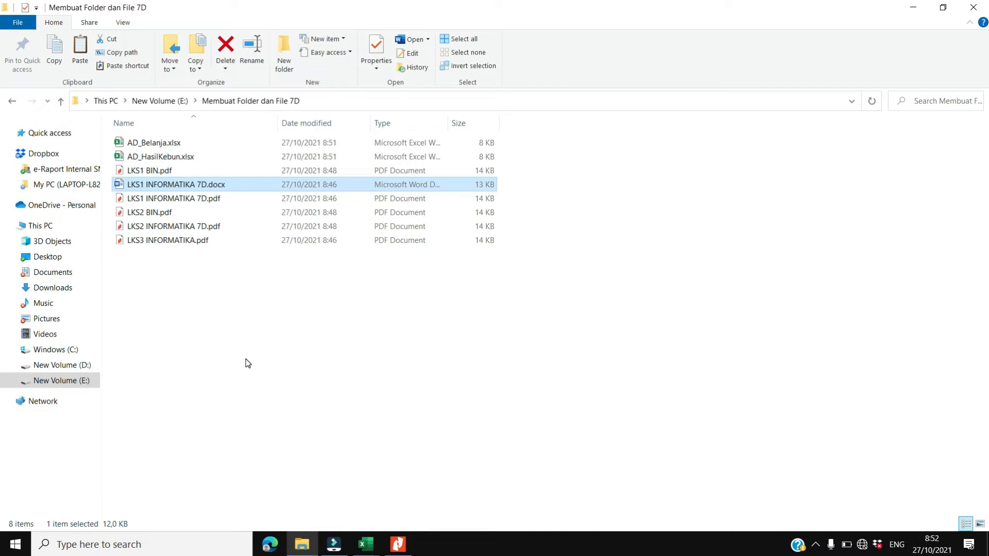
key(ctrl+shift+5)
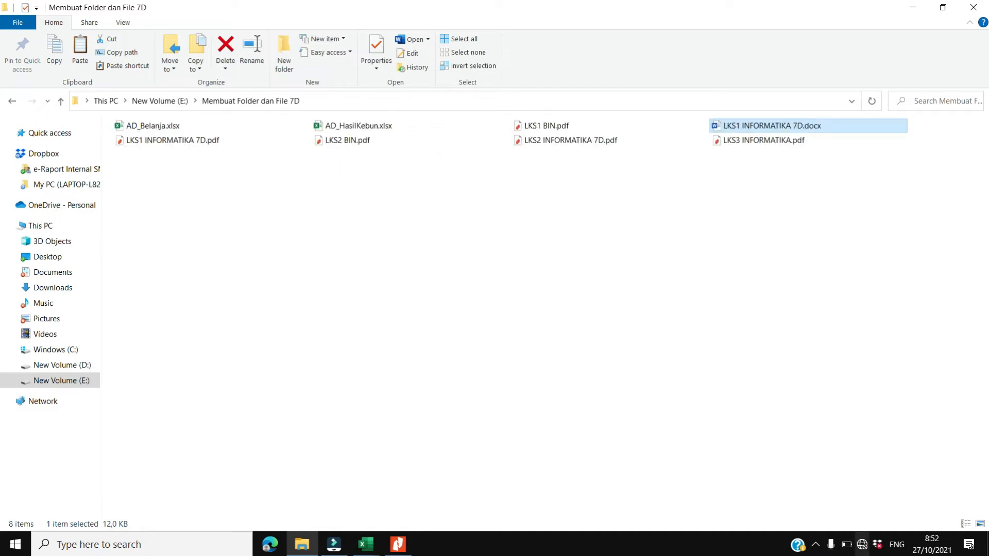
click(980, 524)
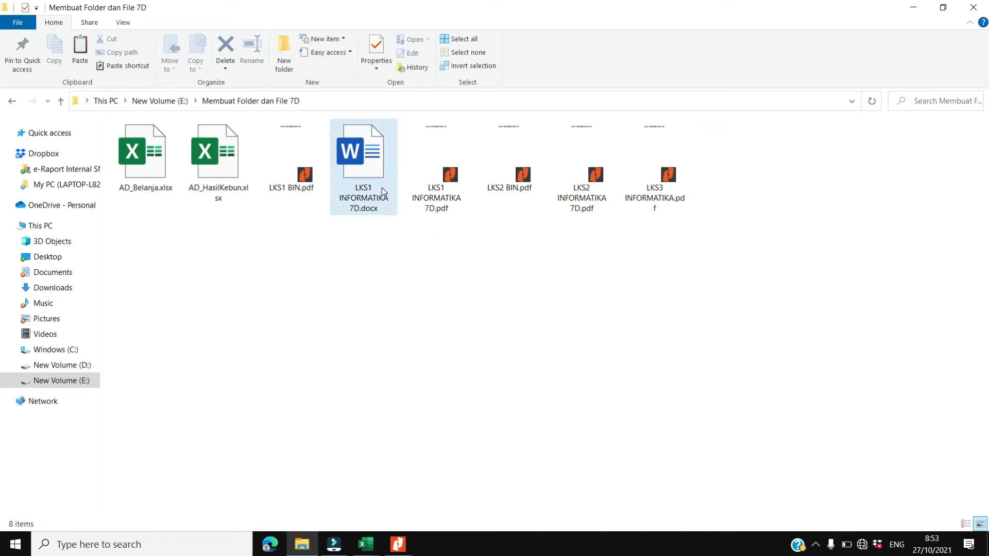
Change the extension of LKS1 INFORMATIKA 7D.docx to .mp4 and accept the extension change.
click(352, 172)
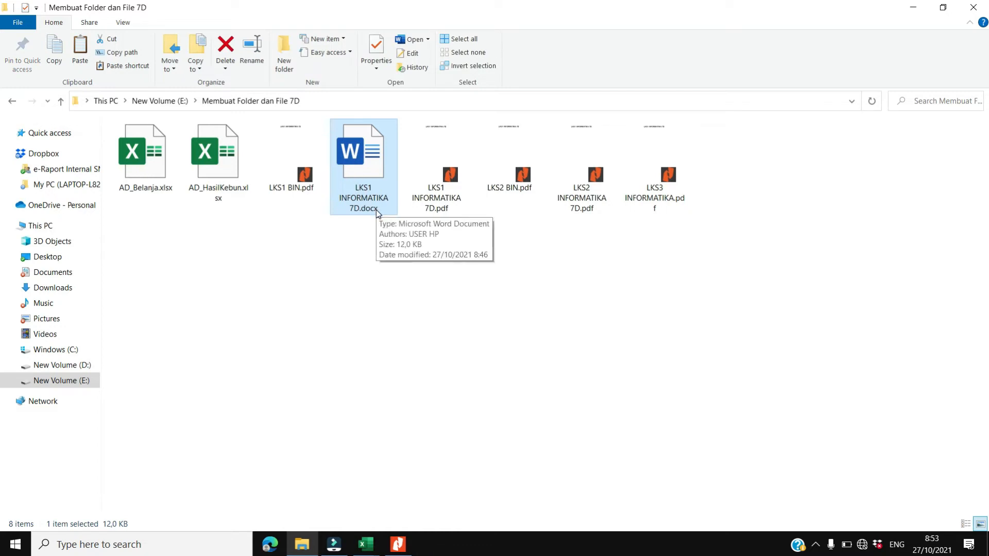
click(252, 47)
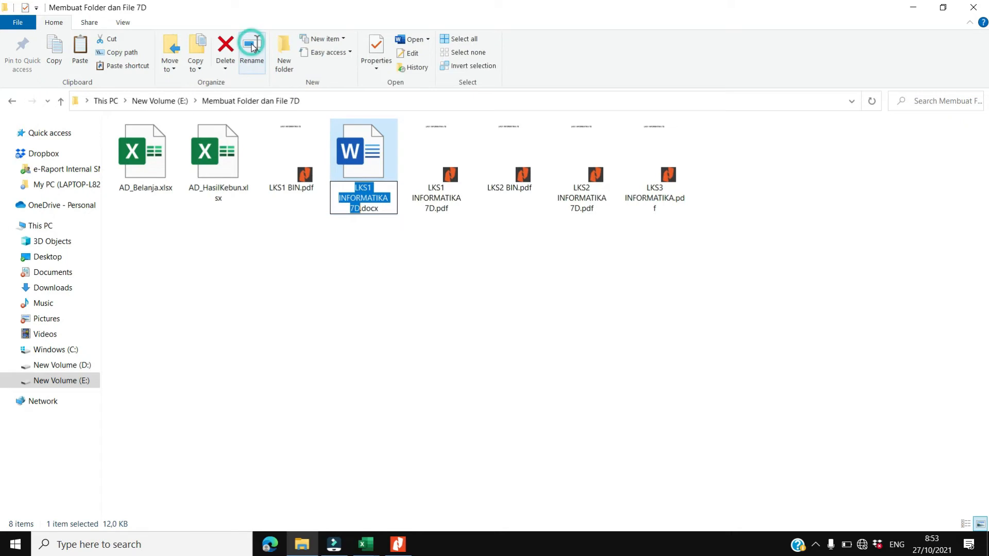
click(381, 211)
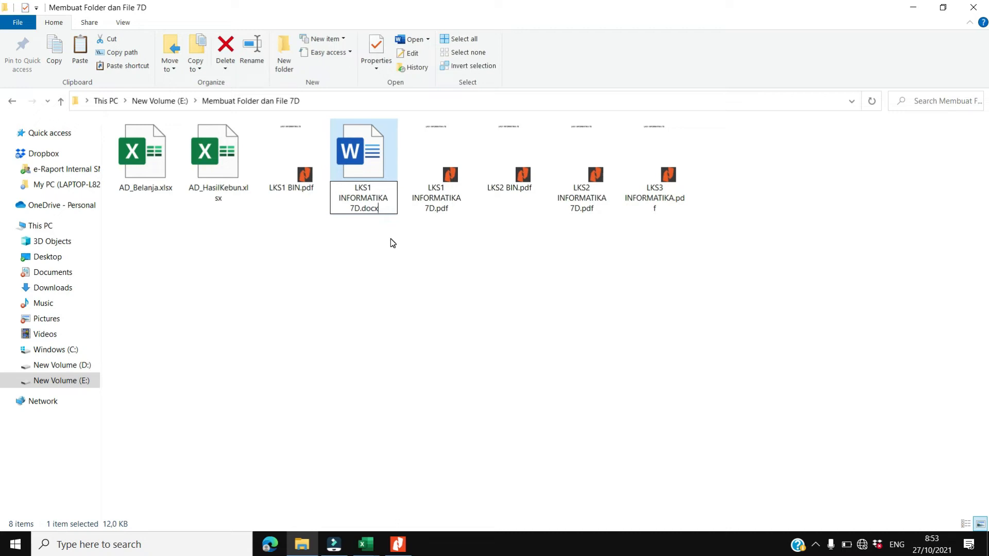
key(BackSpace)
key(BackSpace)
key(BackSpace)
key(BackSpace)
text(mp4)
key(Return)
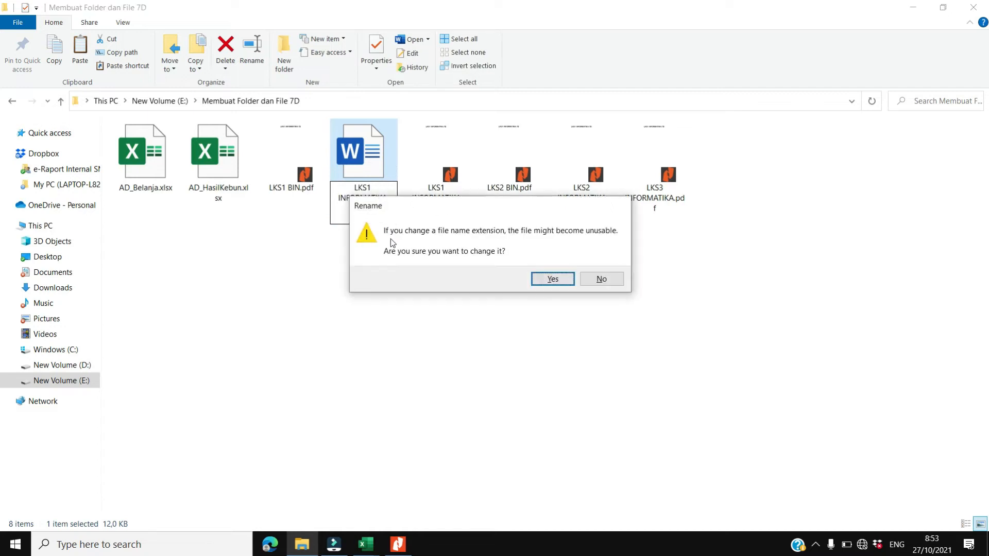
click(559, 280)
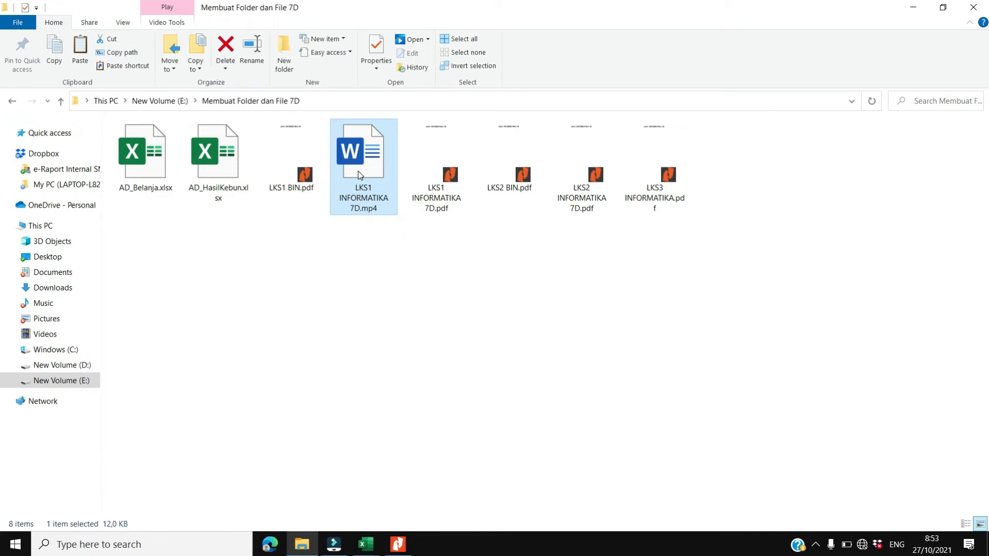
Display the folder in the details layout and make two copies of LKS1 INFORMATIKA 7D.mp4 in it.
click(965, 524)
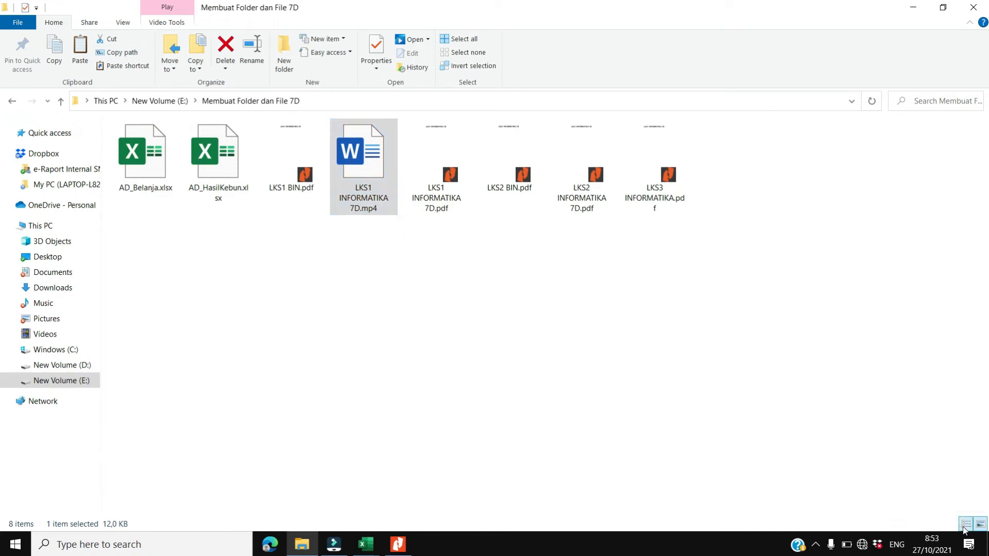
click(404, 306)
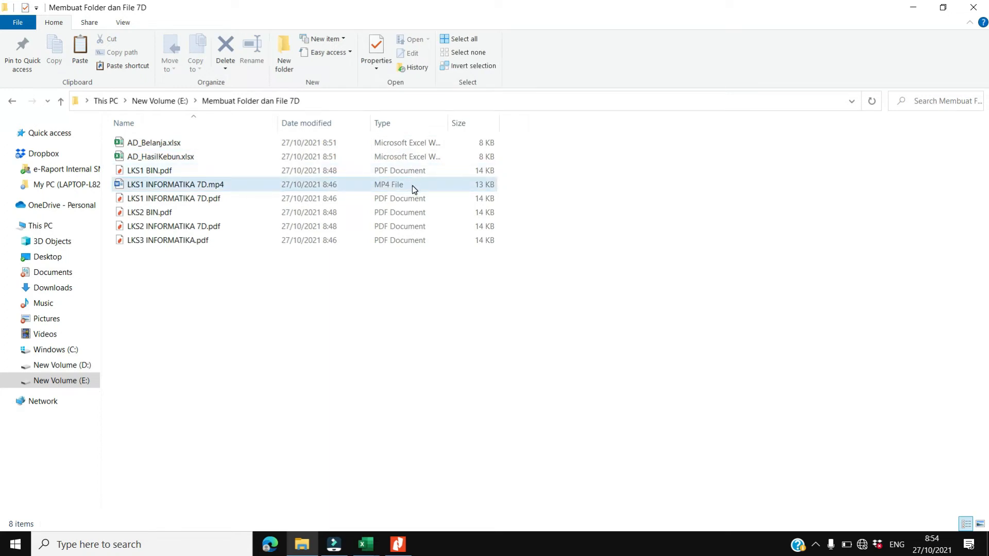
click(203, 185)
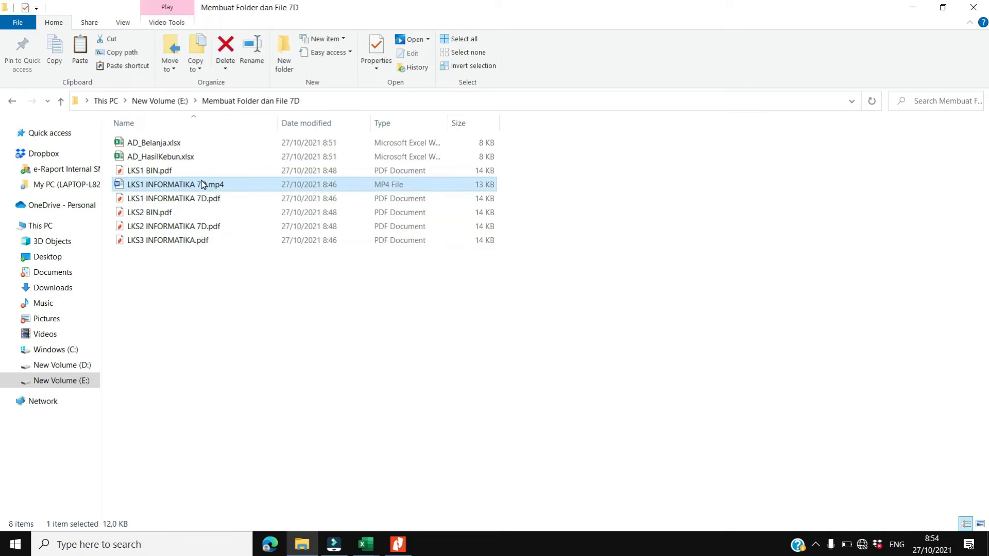
key(ctrl+c)
key(ctrl+v)
key(ctrl+c)
key(ctrl+v)
click(150, 198)
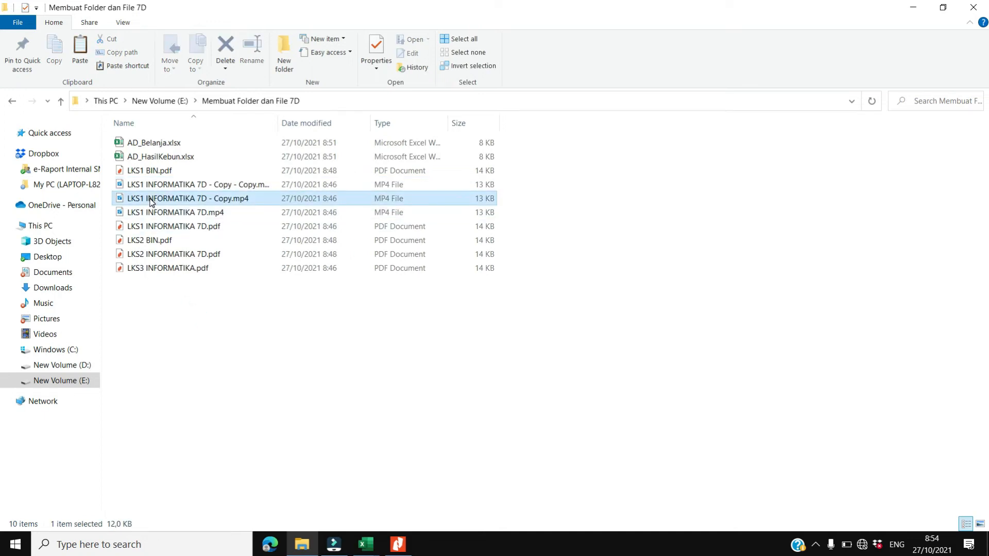
right_click(149, 198)
click(133, 345)
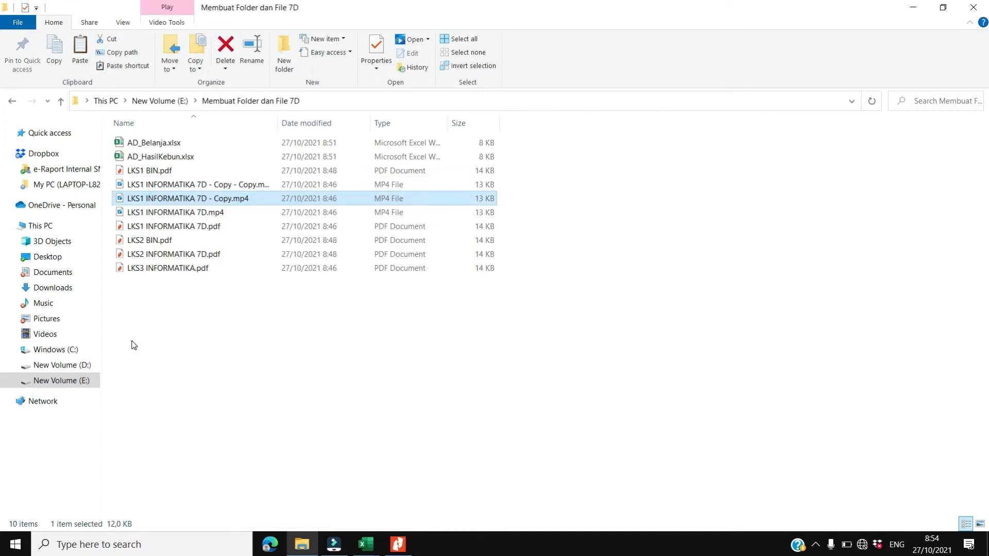
Rename the original LKS1 INFORMATIKA 7D.mp4 file as Pilketos2020.mp4.
click(152, 216)
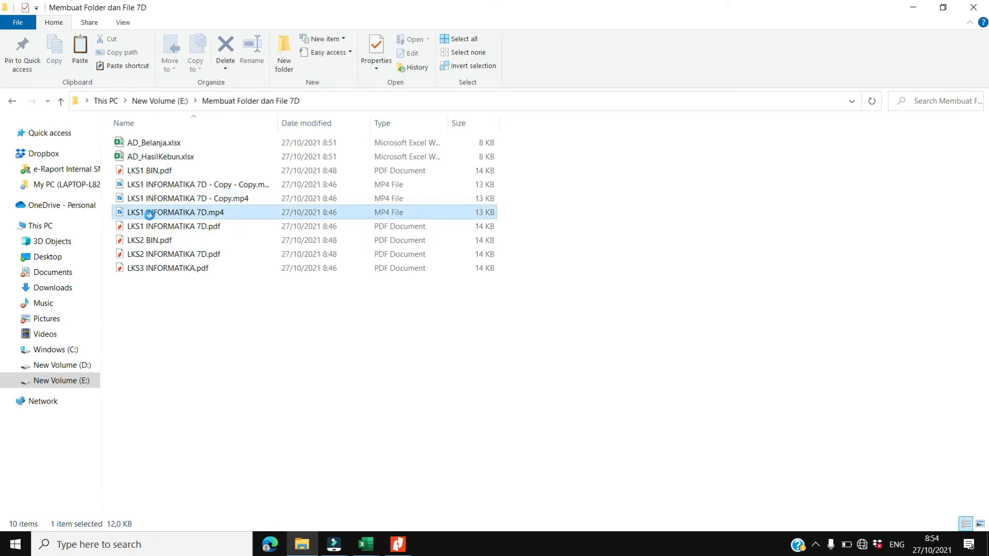
right_click(150, 212)
click(185, 502)
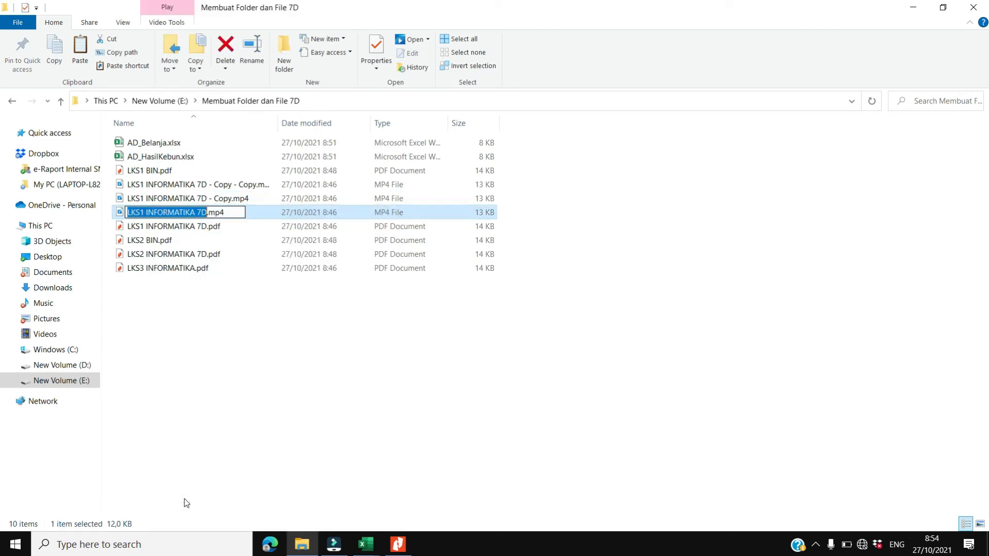
text(Pilketo)
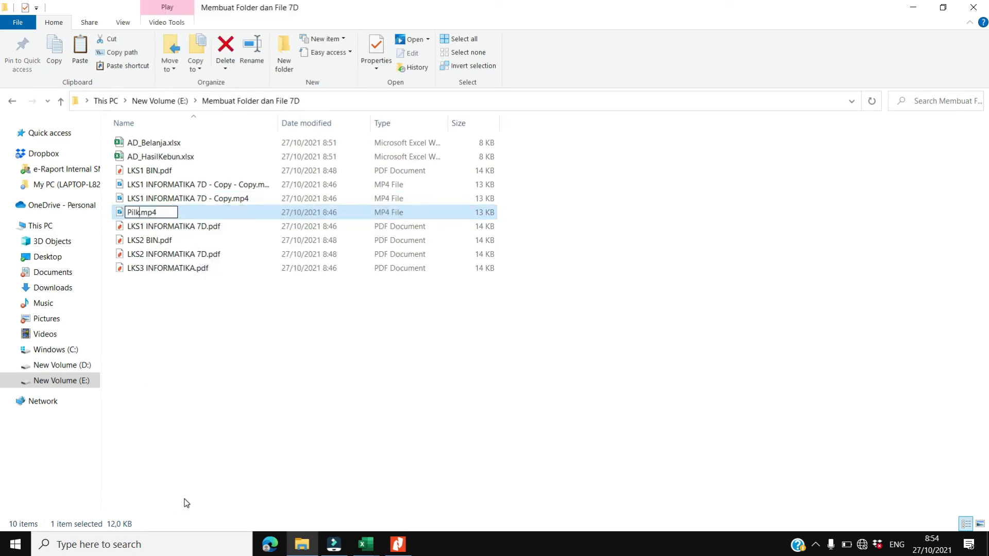
text(s2020)
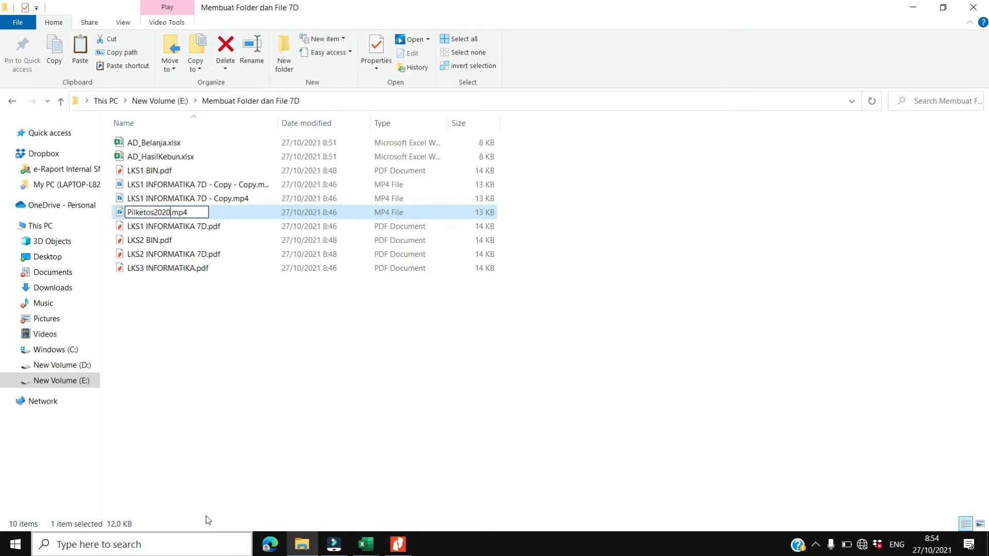
key(Return)
Rename LKS1 INFORMATIKA 7D - Copy.mp4 as LDK2019.mp4.
click(158, 201)
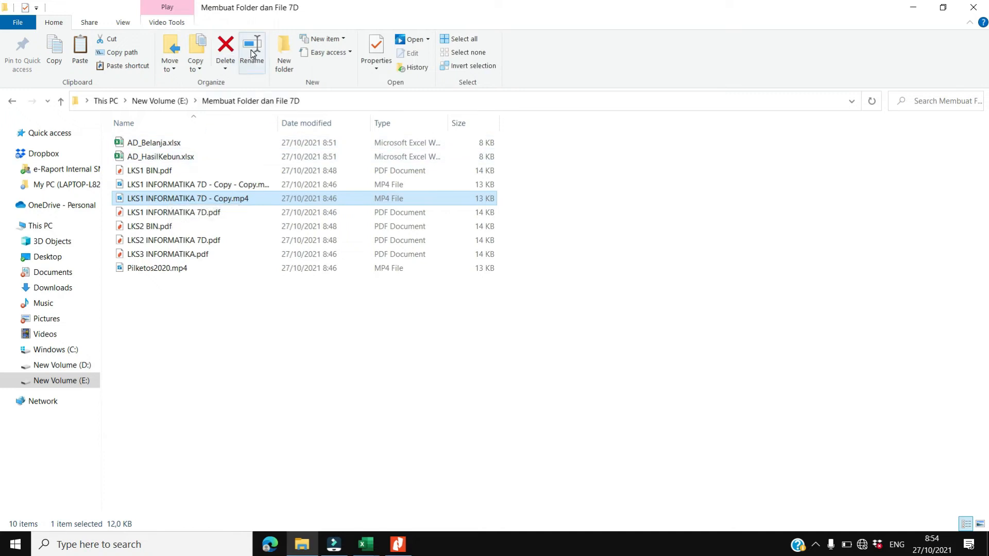
double_click(220, 198)
right_click(220, 198)
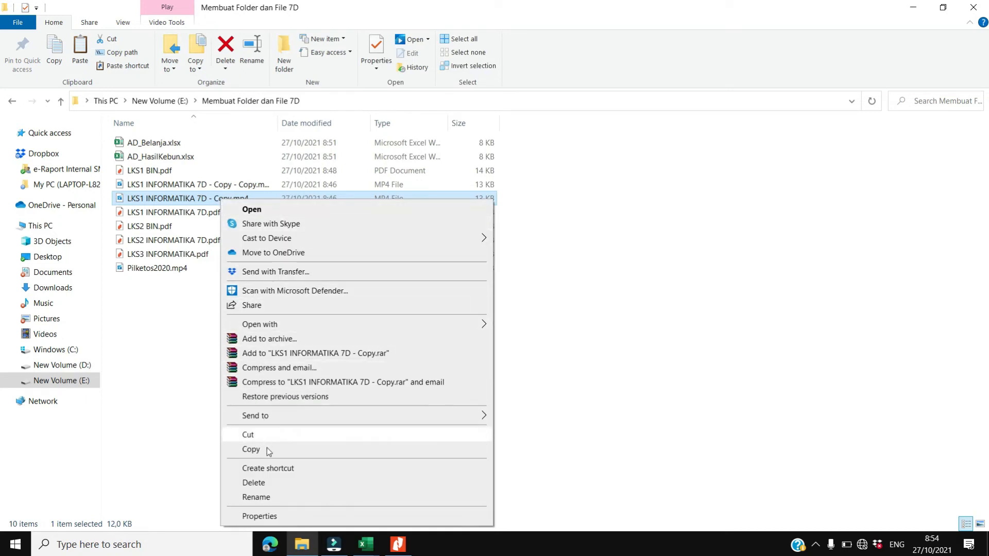
click(256, 497)
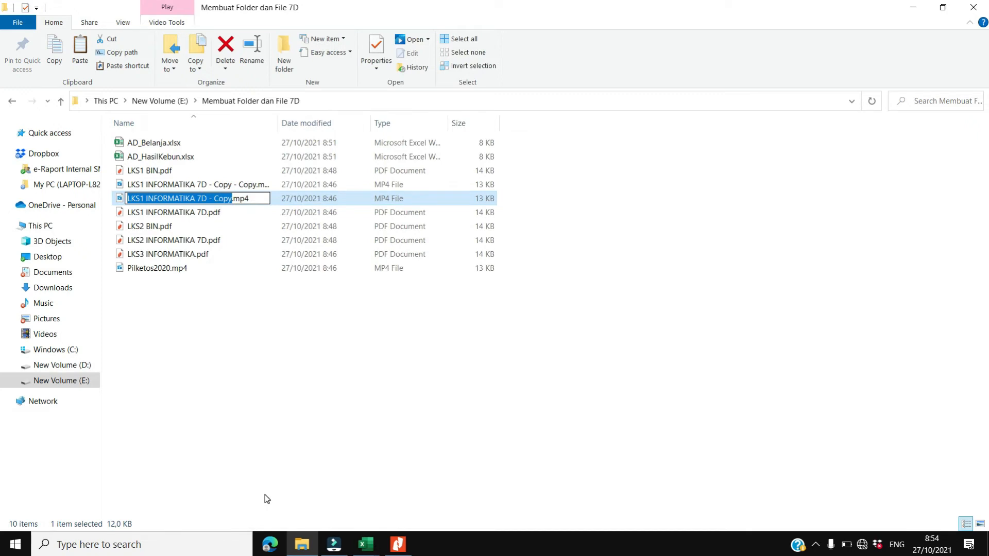
text(LDK)
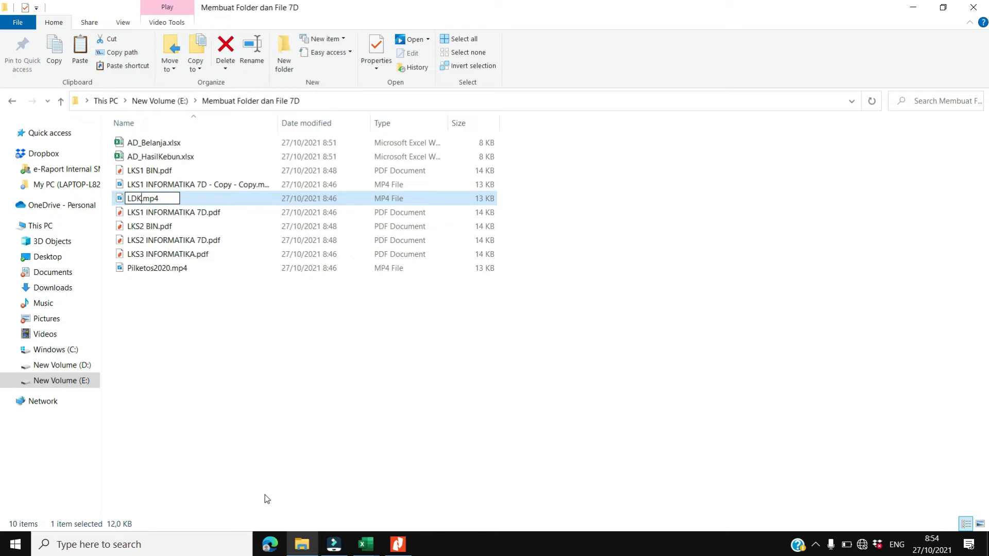
text(2019)
key(Return)
Rename the remaining LKS1 INFORMATIKA 7D - Copy - Copy.mp4 file as PENSI.mp4.
key(Down)
key(Down)
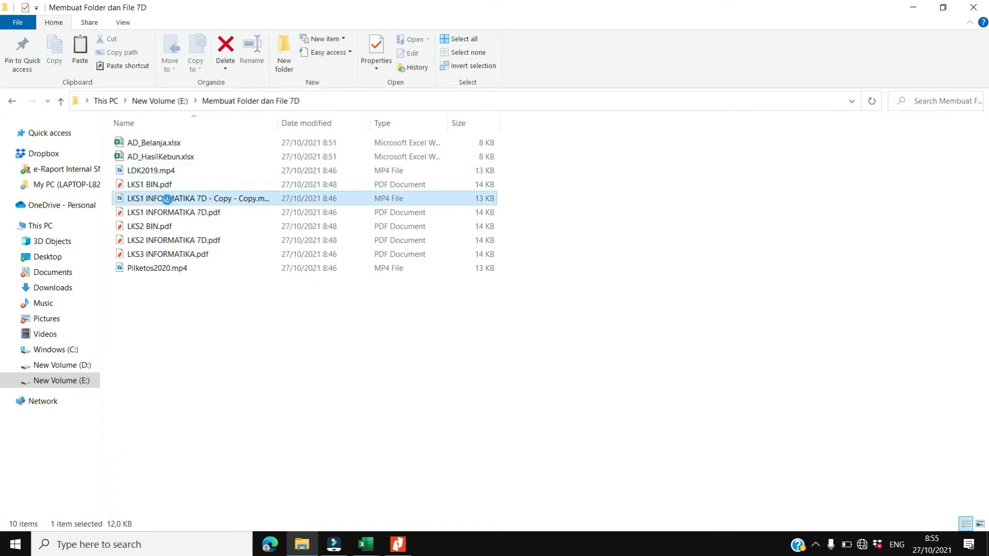
right_click(167, 199)
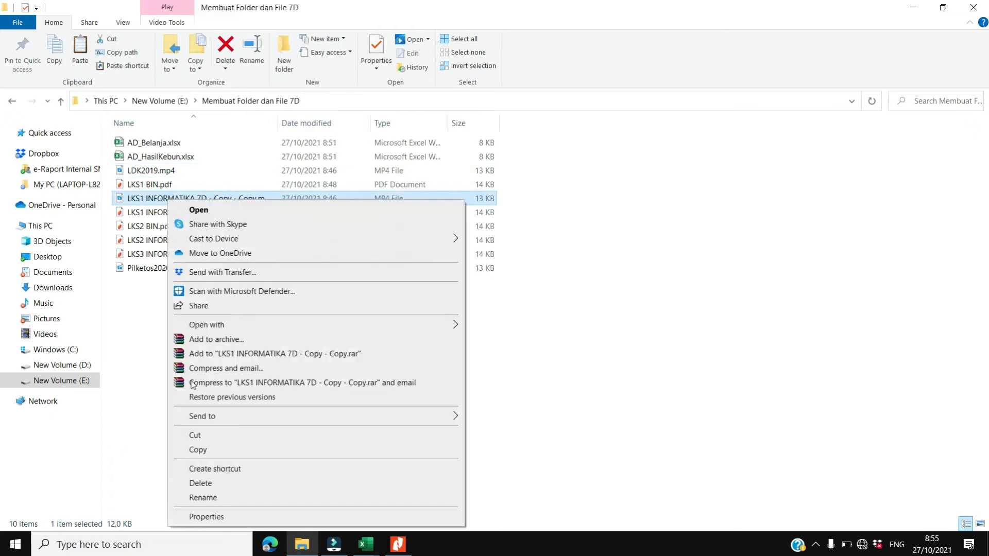
click(230, 499)
text(PEN)
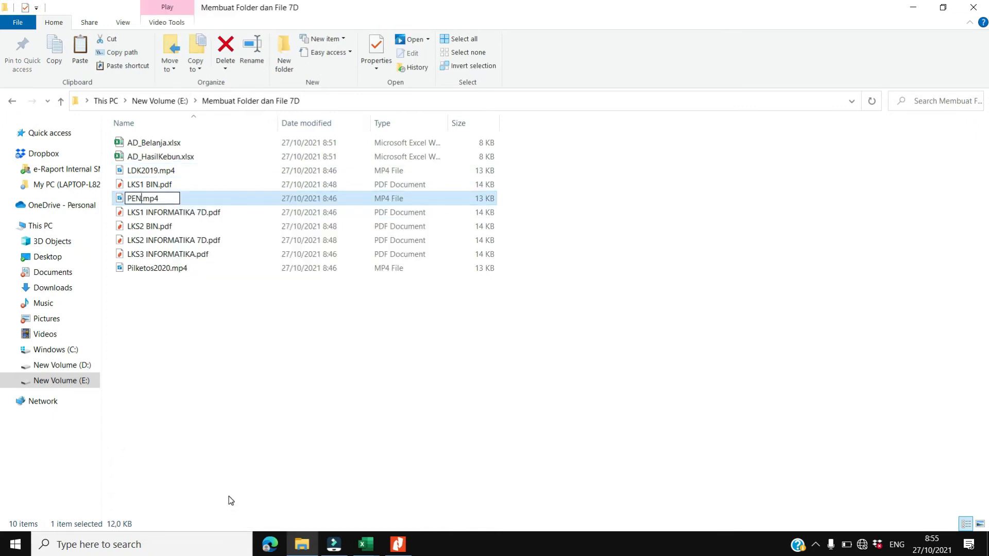
text(SI)
click(239, 344)
click(229, 324)
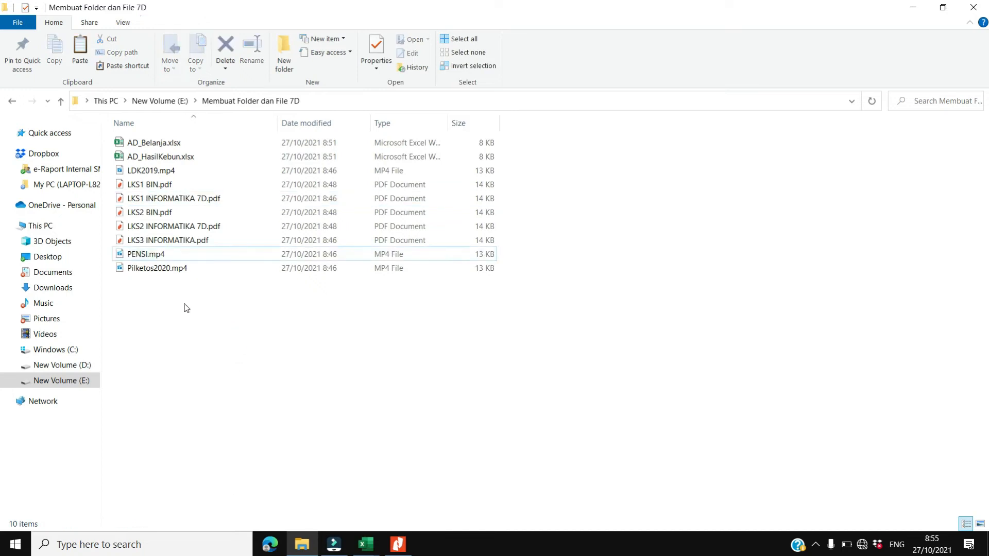
Check the PDF, worksheet and video files in the folder against the file list in the Nitro Pro textbook PDF.
right_click(276, 309)
click(317, 369)
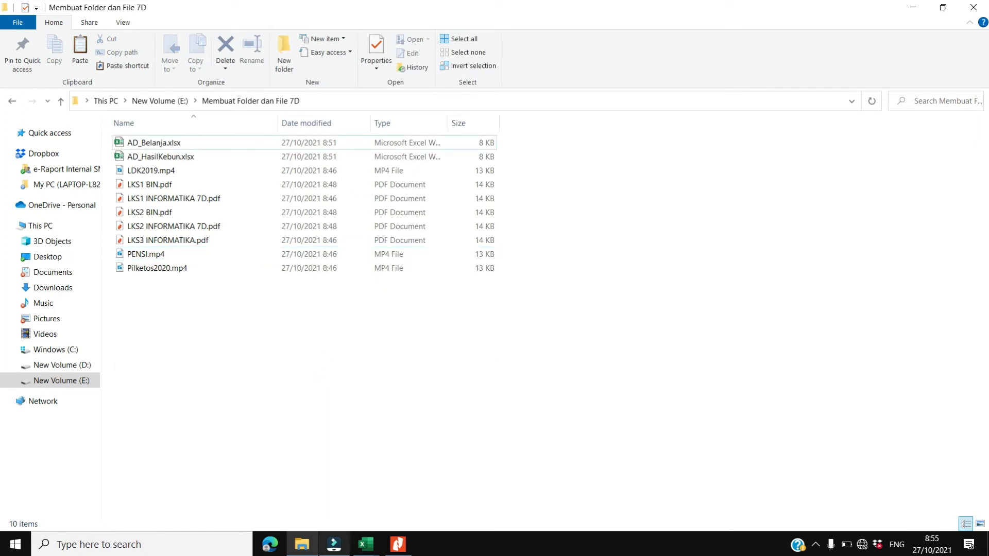
click(399, 544)
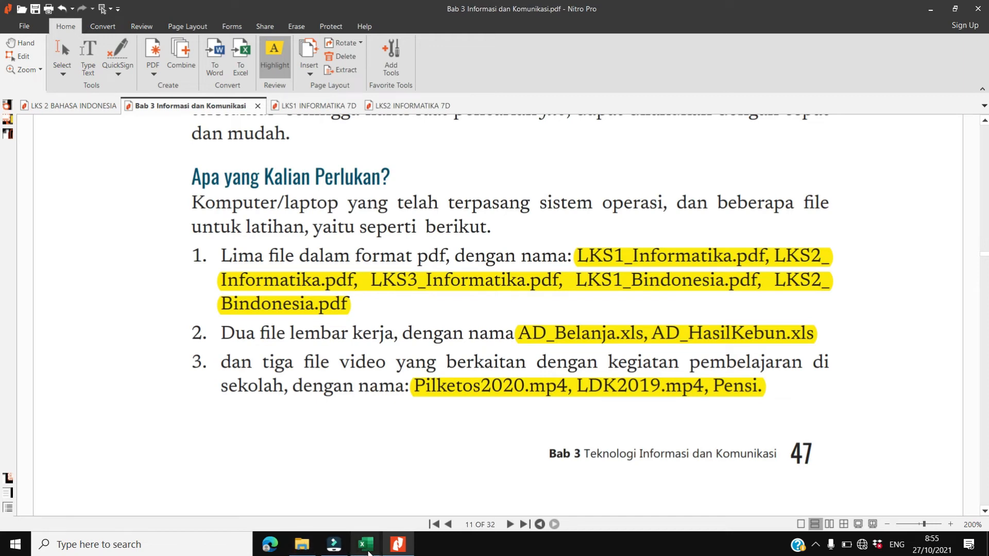
click(309, 479)
click(263, 369)
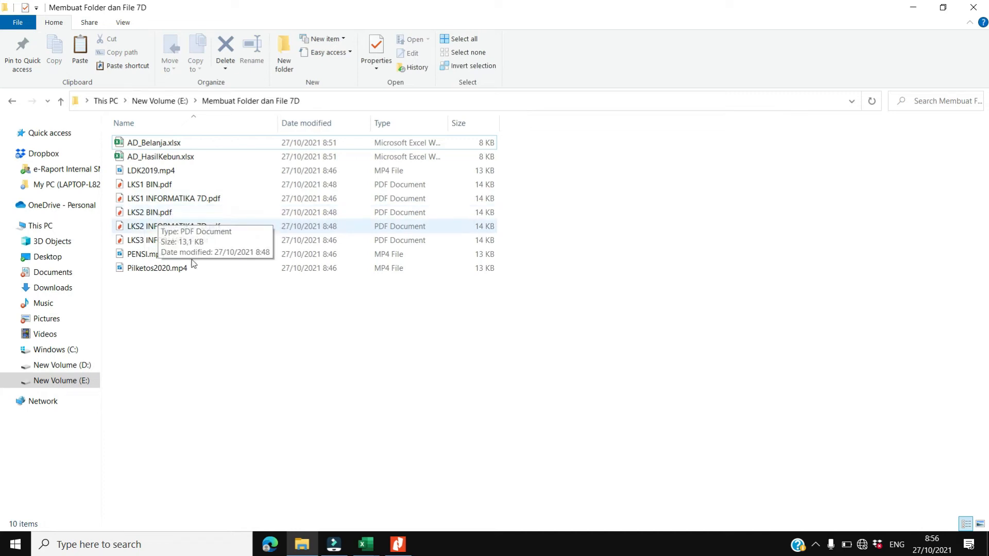
Create a folder named INFORMATIKA inside "Membuat Folder dan File 7D".
right_click(246, 326)
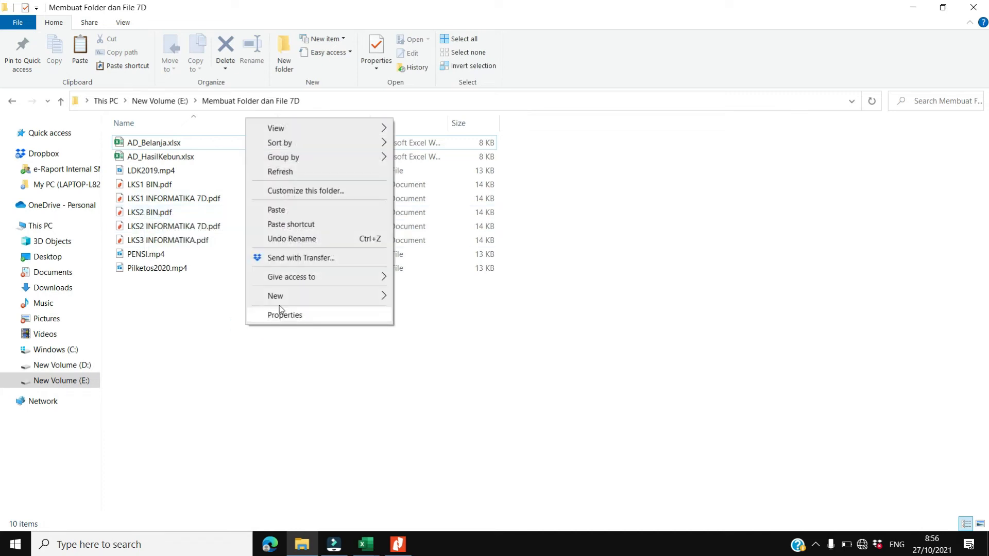
click(262, 367)
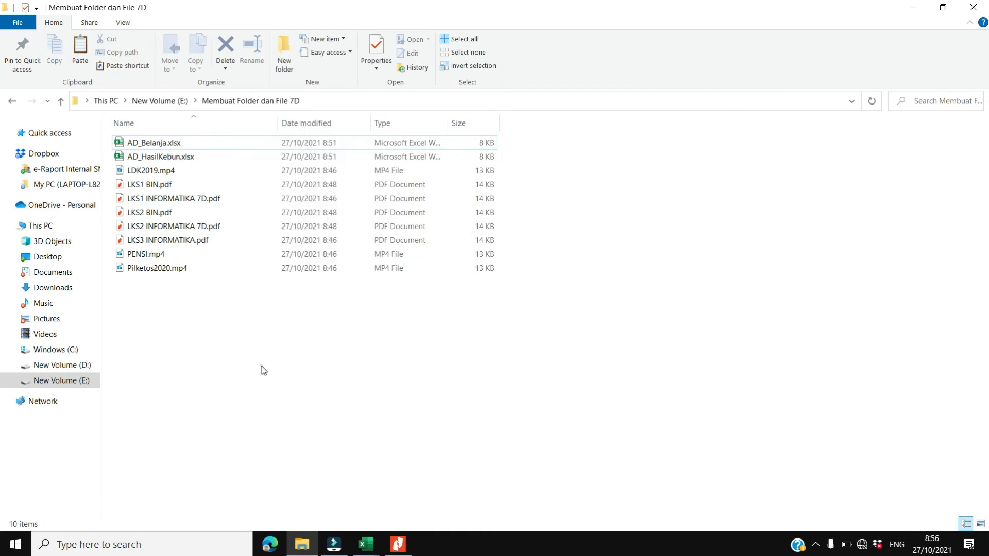
right_click(245, 320)
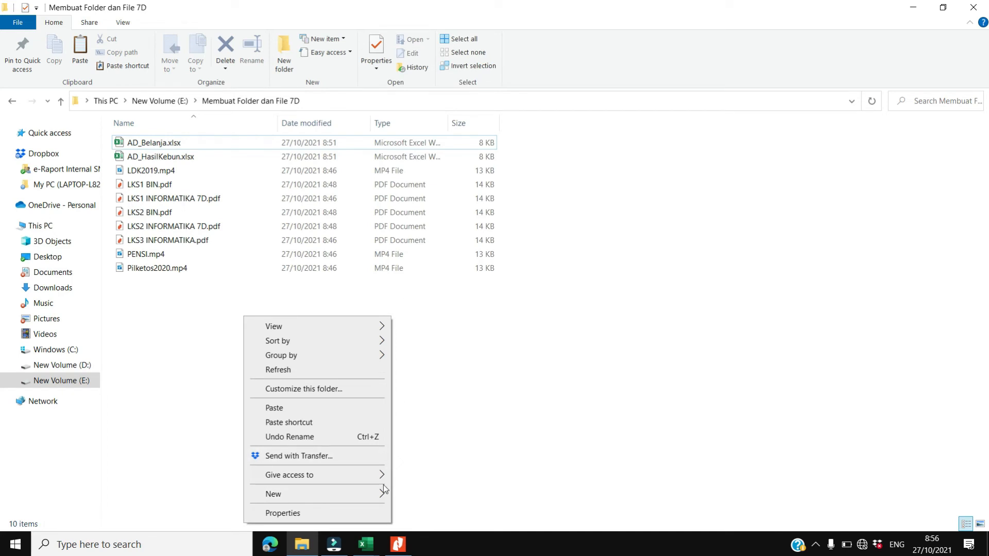
mouse_move(380, 493)
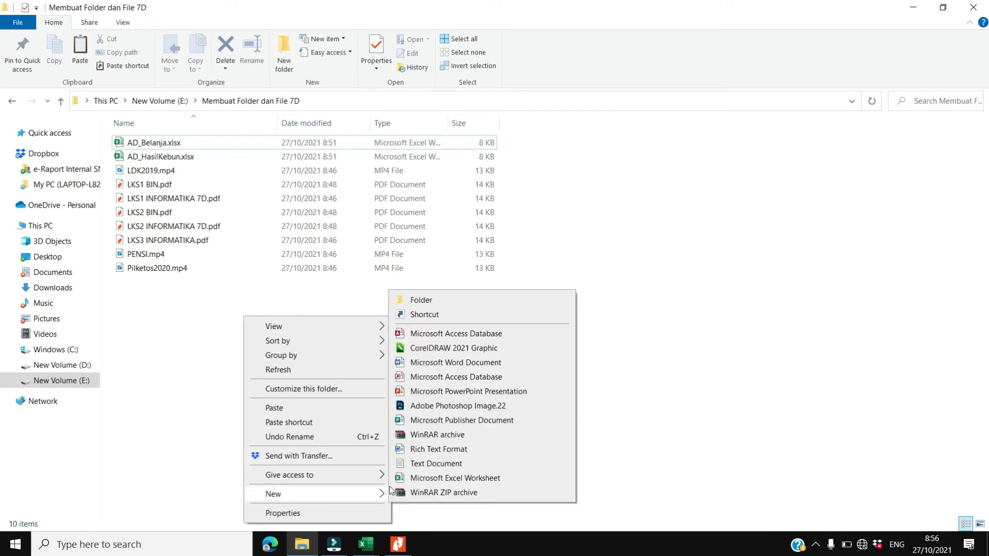
click(408, 301)
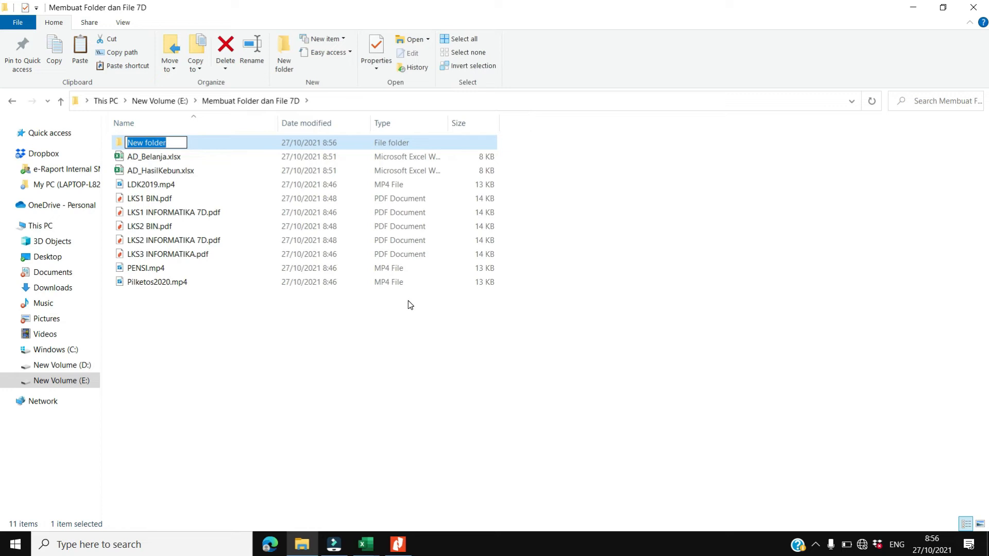
text(INFORM)
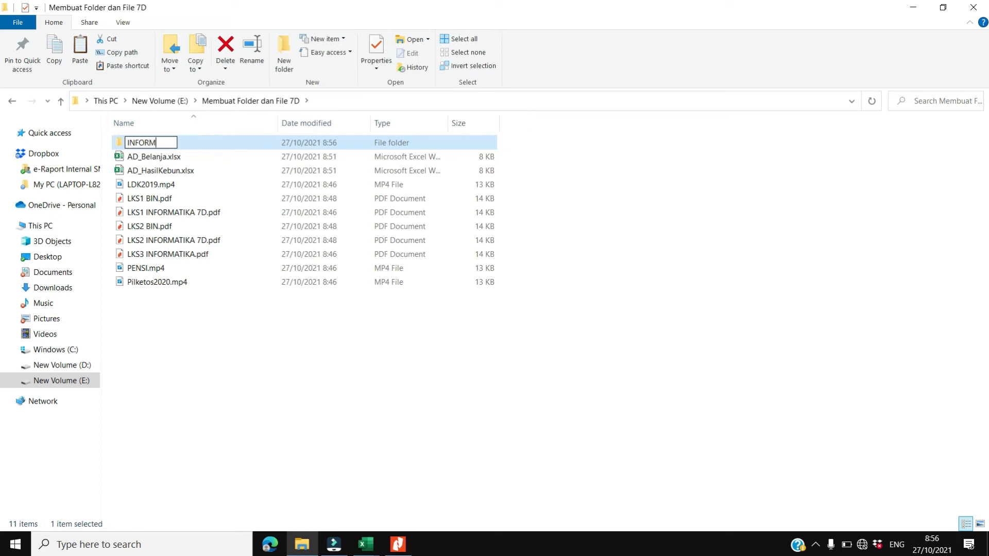
text(ATIKA)
click(196, 322)
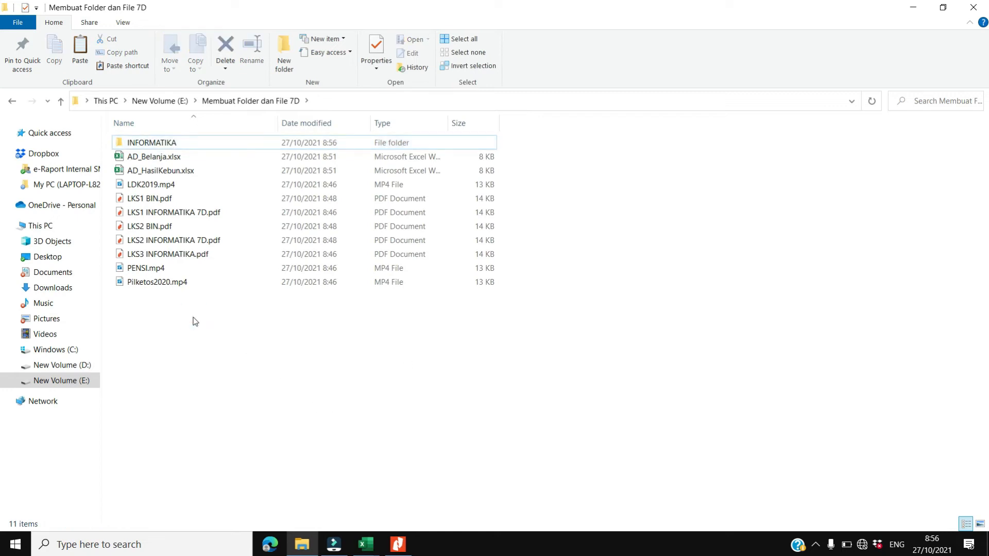
Create a folder named B. Indonesia inside "Membuat Folder dan File 7D".
click(283, 55)
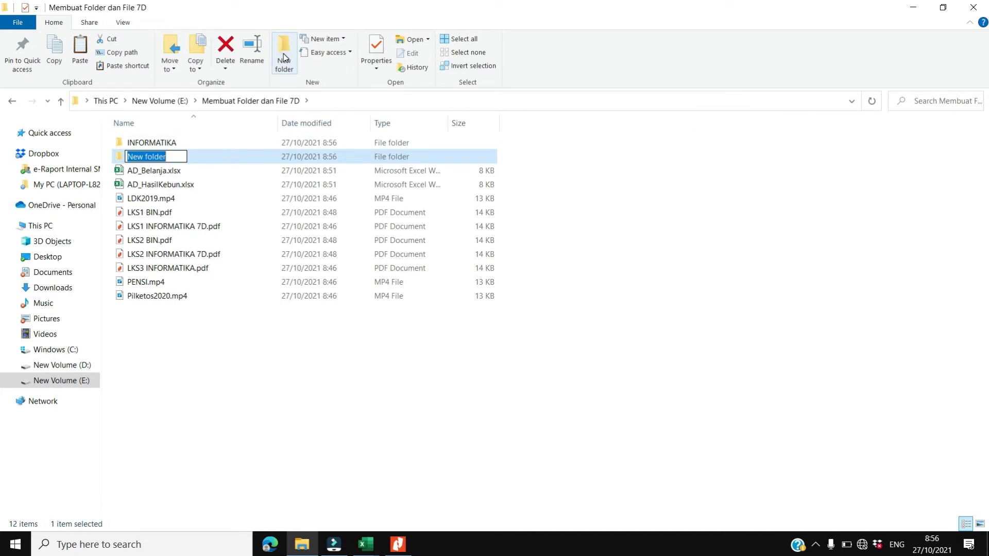
text(B)
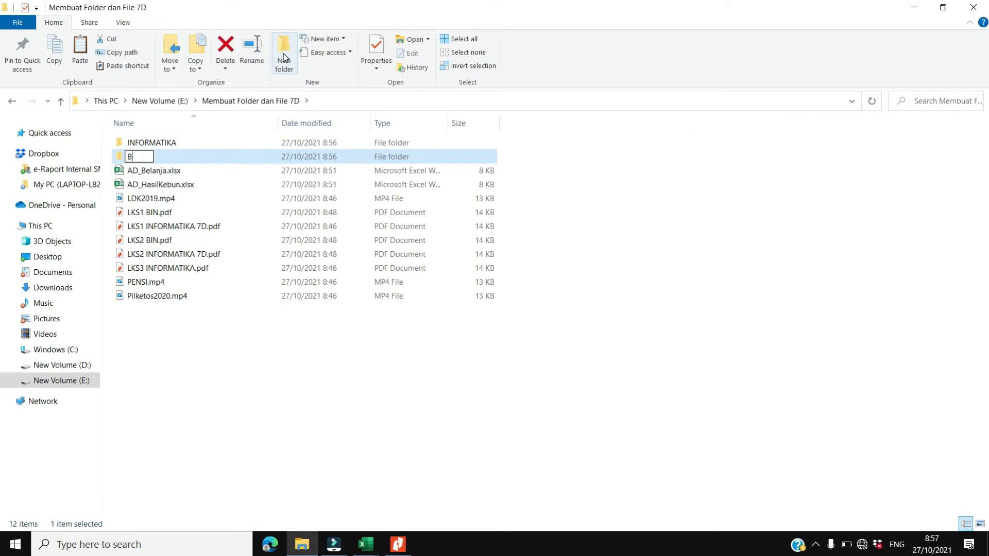
text(. Indonesia)
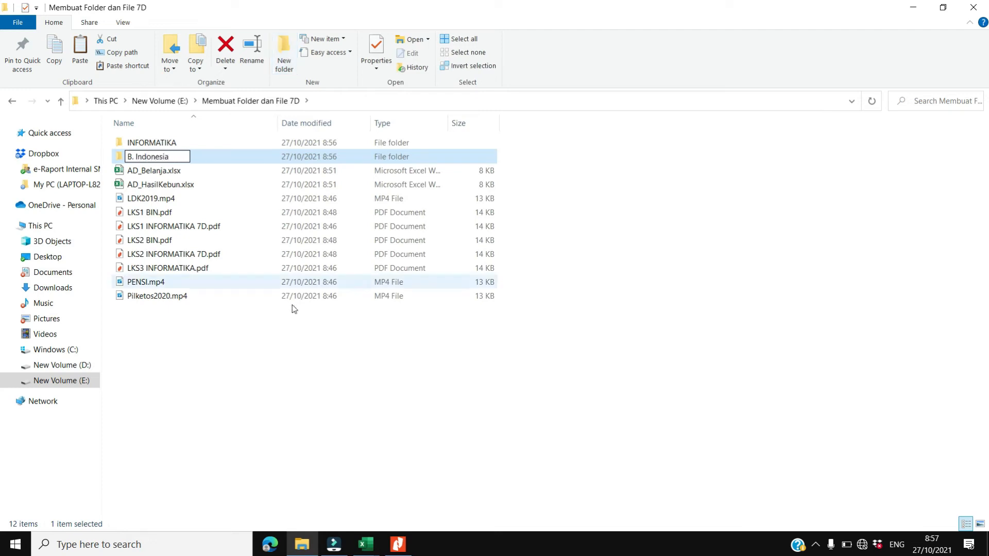
click(251, 354)
click(186, 346)
Create a folder named Dokumentasi inside "Membuat Folder dan File 7D".
right_click(186, 344)
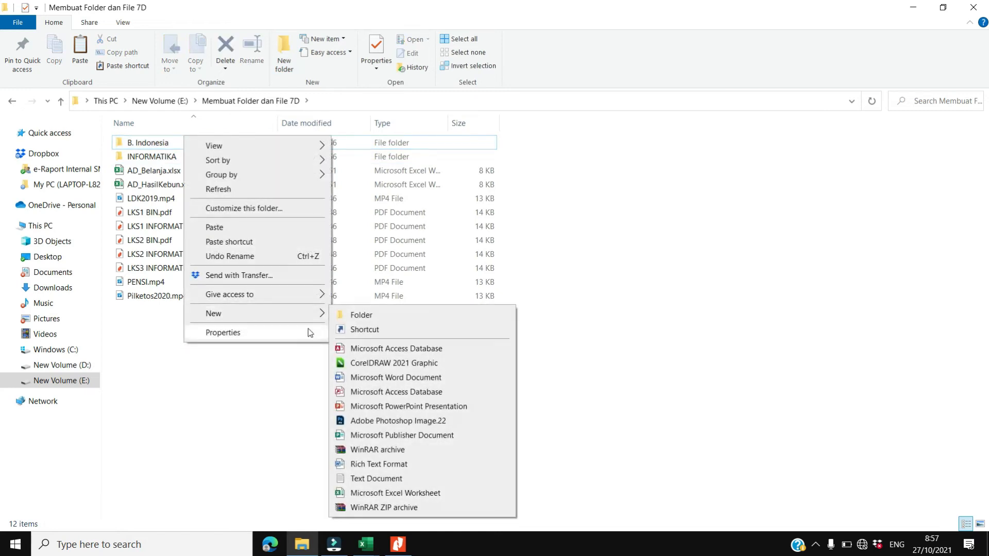
click(363, 316)
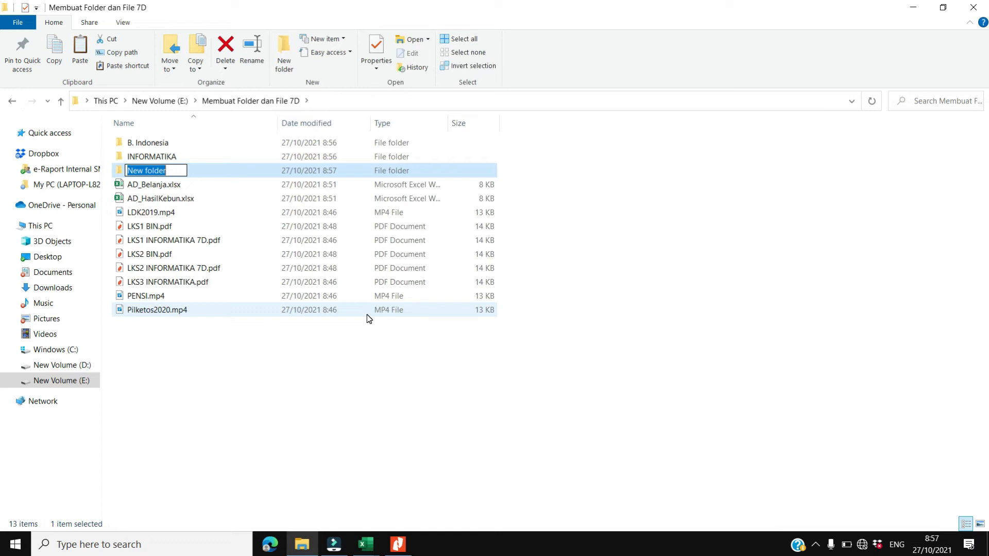
text(Dokumen)
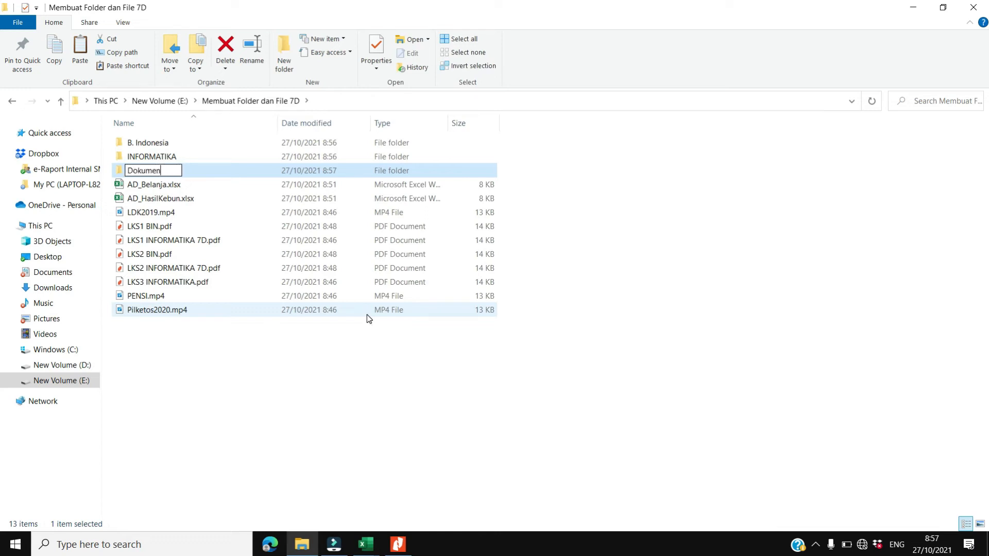
text(tasi)
click(229, 376)
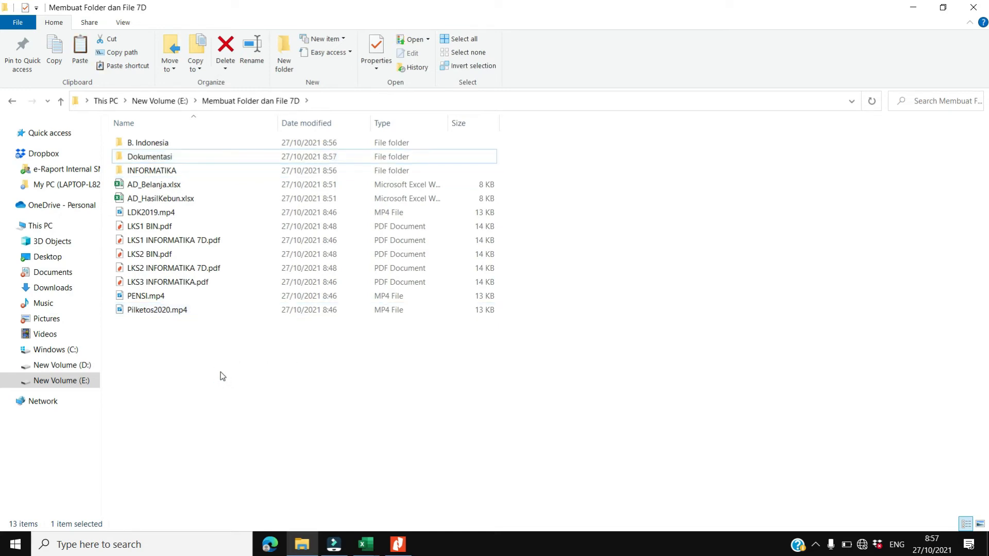
Create a folder named Anggaran inside "Membuat Folder dan File 7D".
right_click(184, 345)
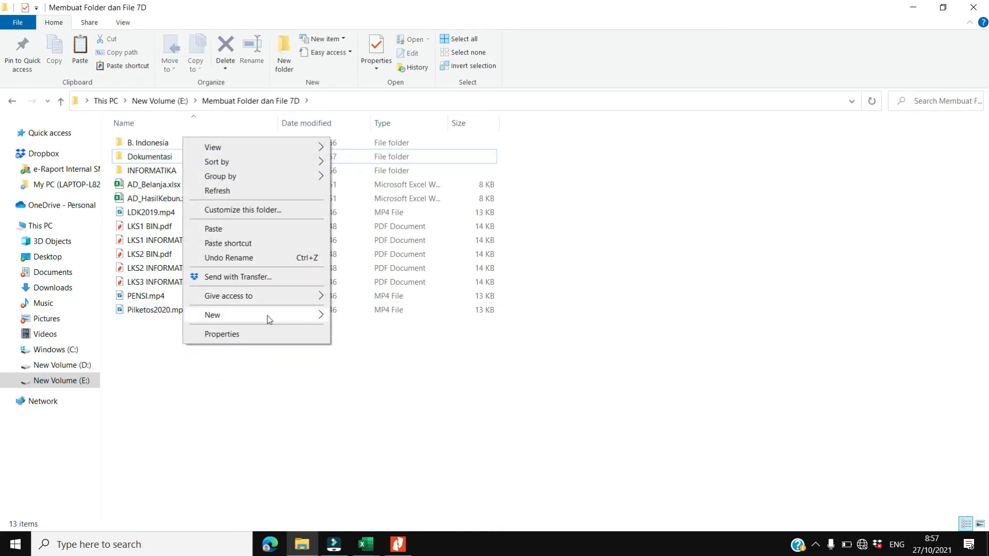
click(343, 317)
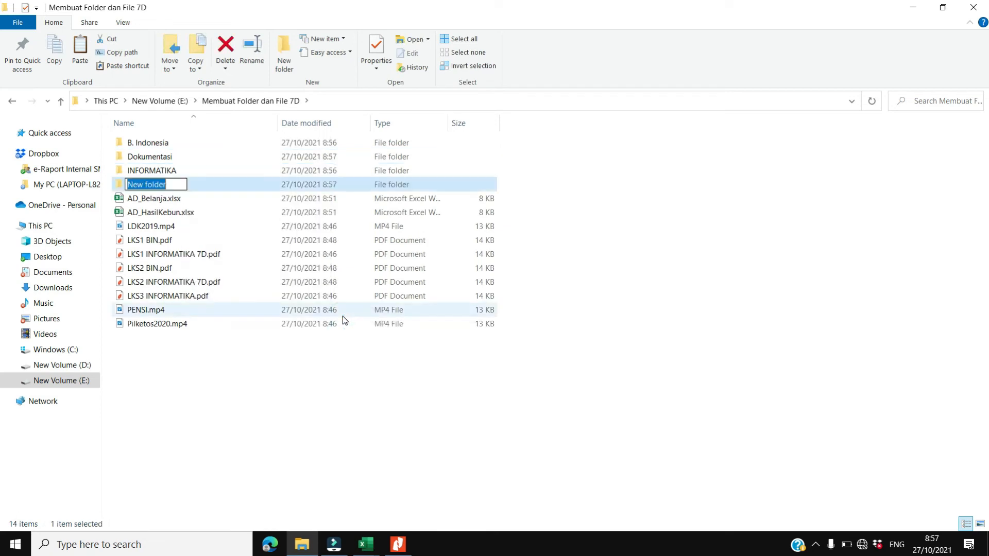
text(Ang)
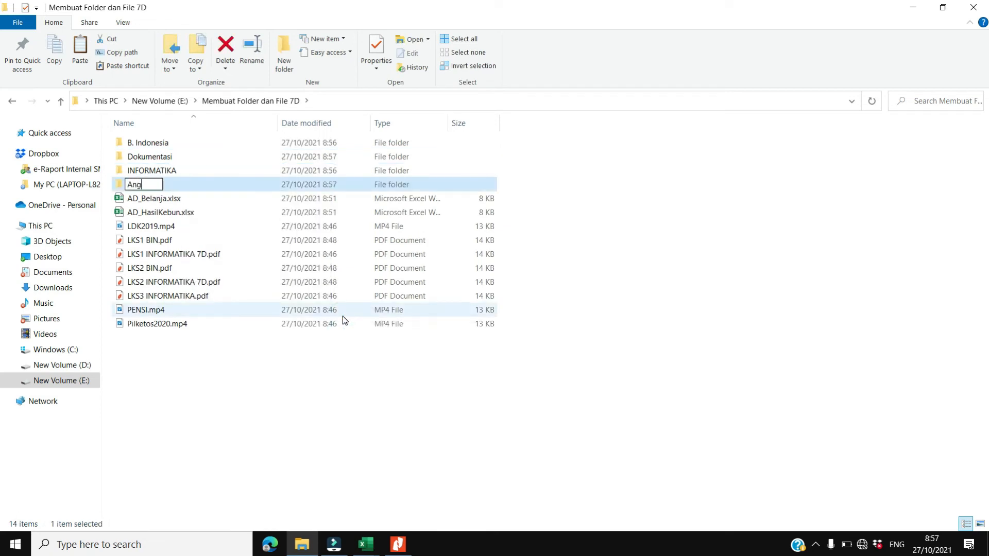
text(garan)
click(232, 415)
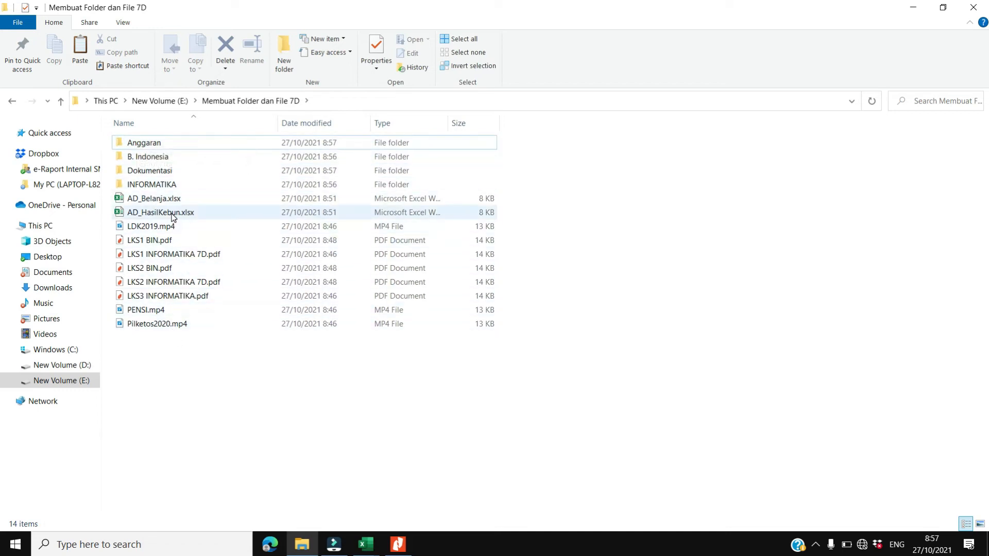
Move LKS1 INFORMATIKA 7D.pdf, LKS2 INFORMATIKA 7D.pdf and LKS3 INFORMATIKA.pdf into the INFORMATIKA folder under "Membuat Folder dan File 7D" on drive E.
click(177, 300)
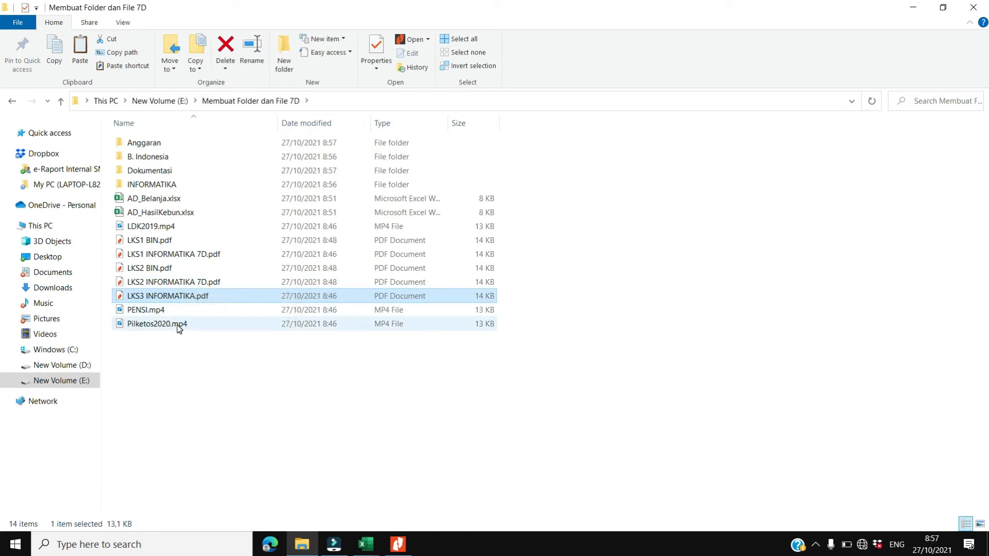
ctrl+click(187, 284)
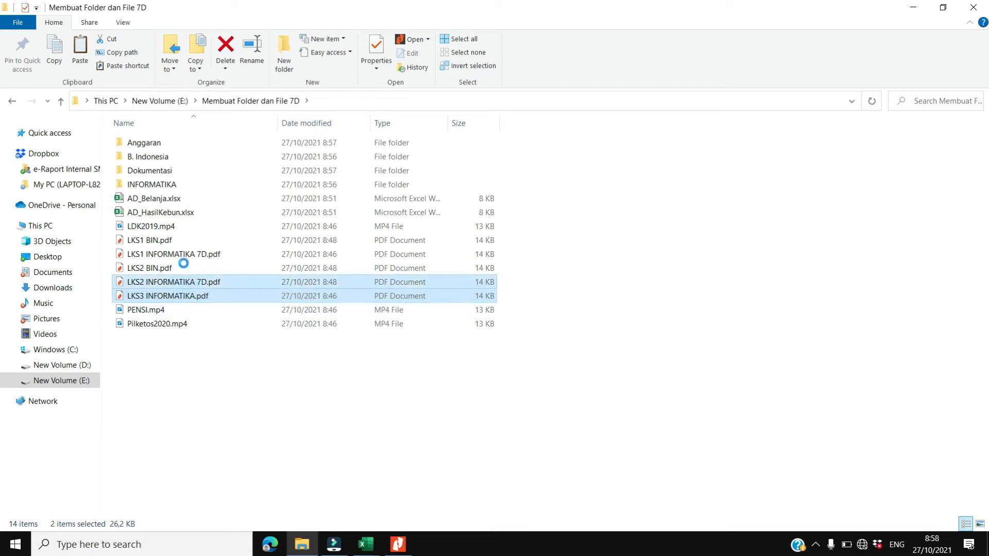
ctrl+click(186, 257)
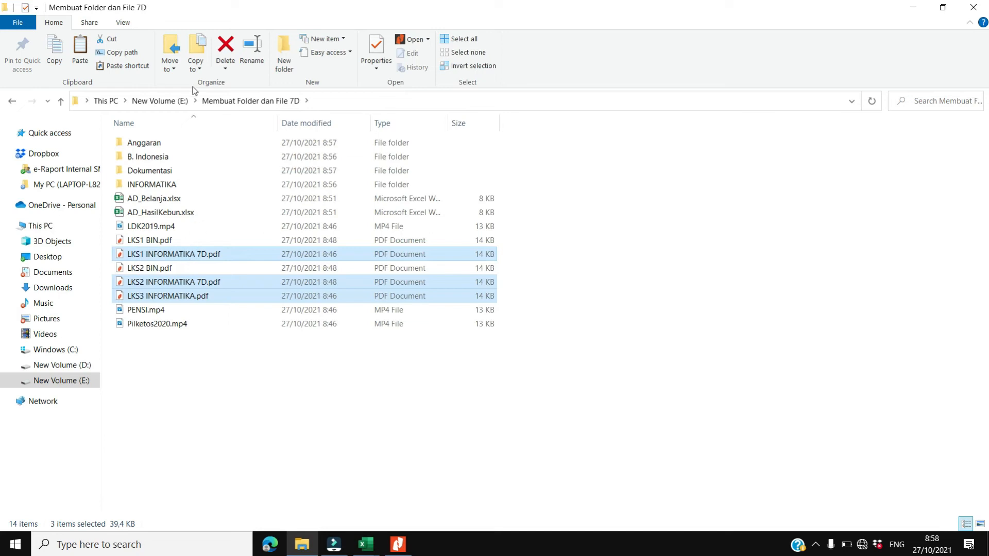
click(175, 55)
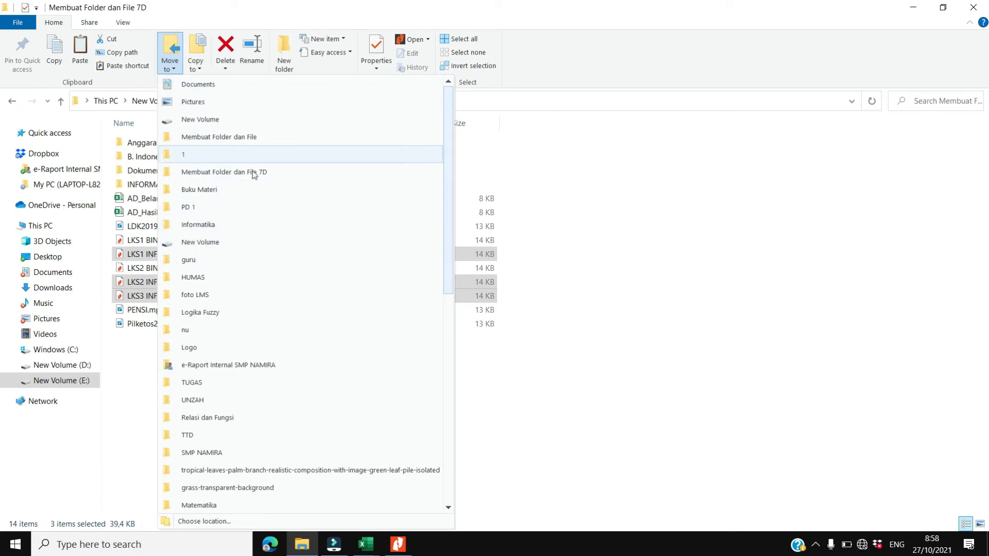
scroll(272, 214, down, 8)
scroll(271, 219, up, 8)
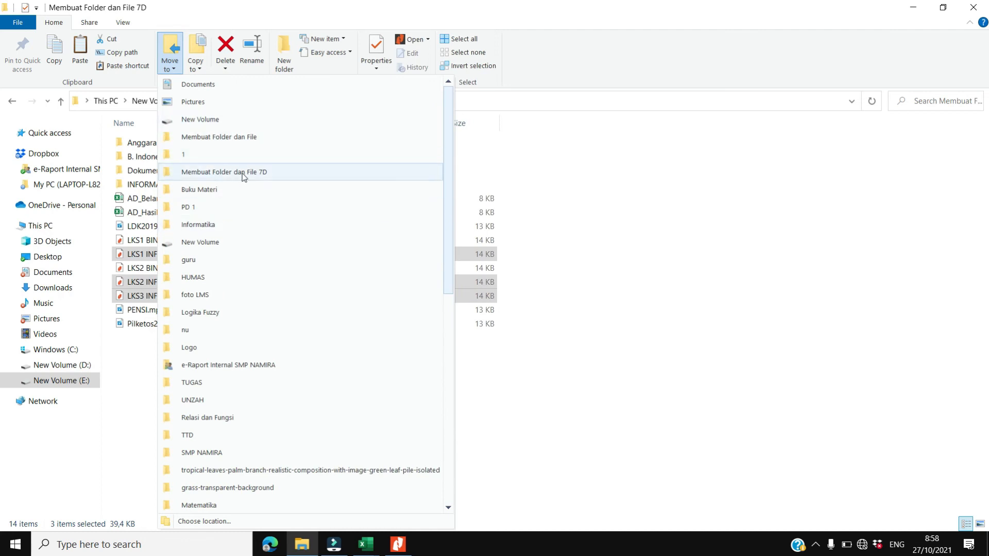
scroll(240, 191, down, 3)
scroll(237, 201, down, 5)
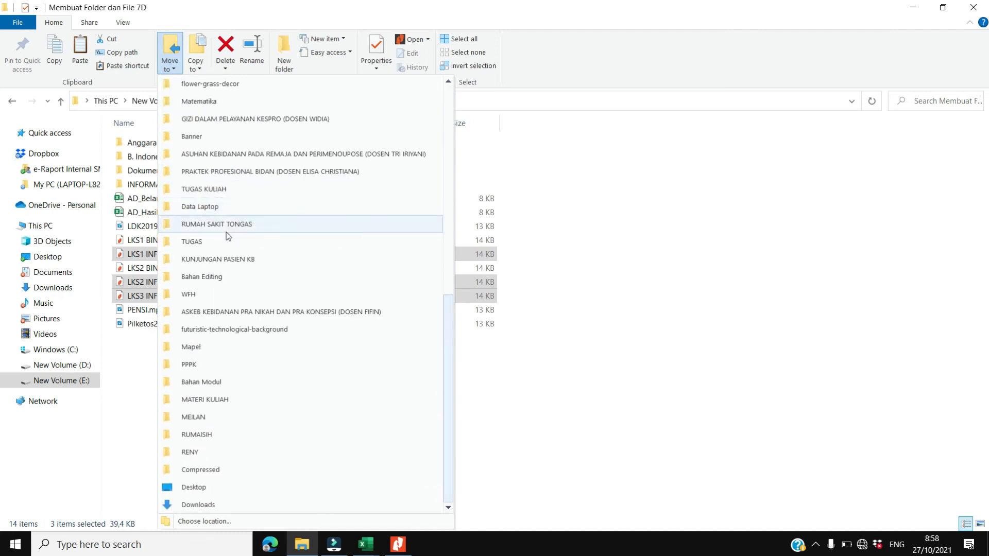
scroll(226, 241, up, 3)
scroll(222, 309, down, 3)
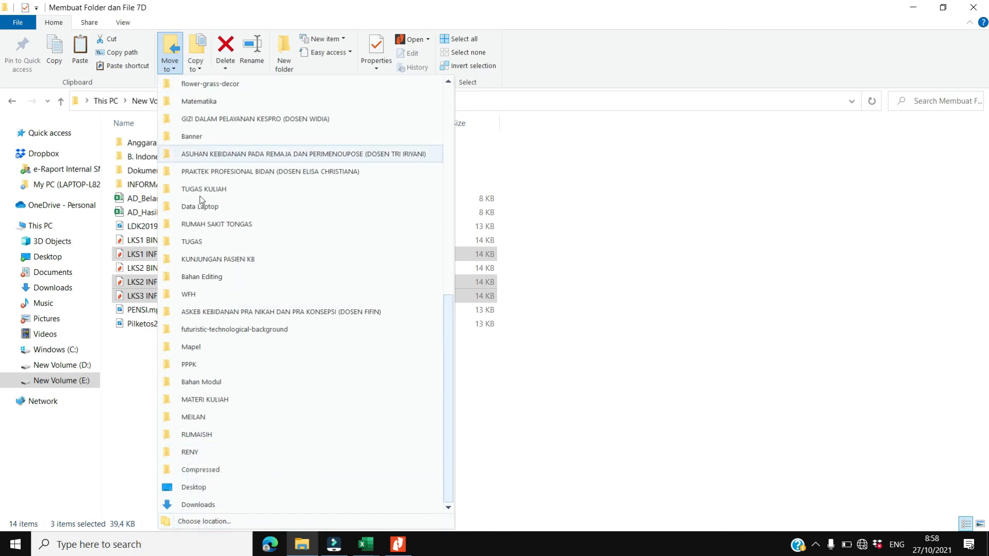
click(168, 523)
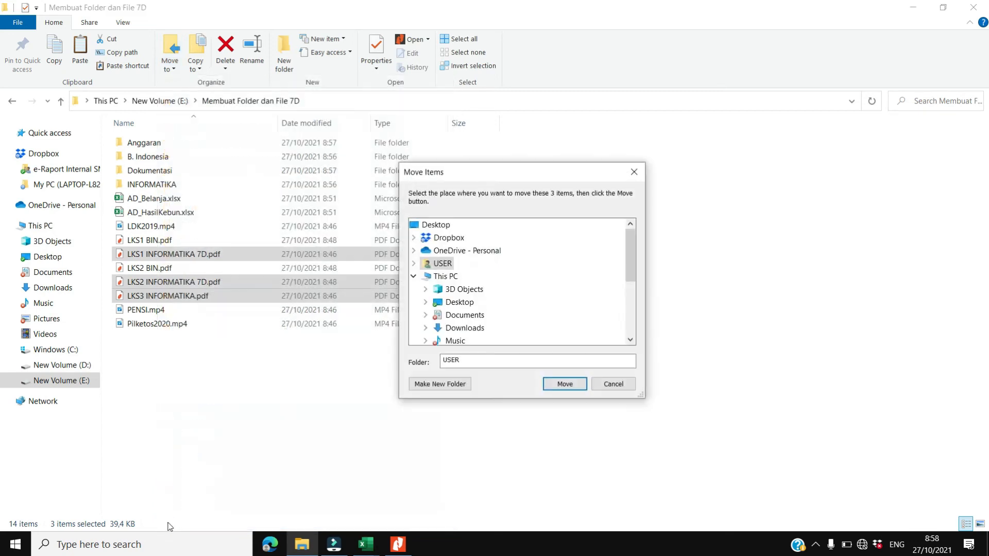
scroll(473, 270, down, 3)
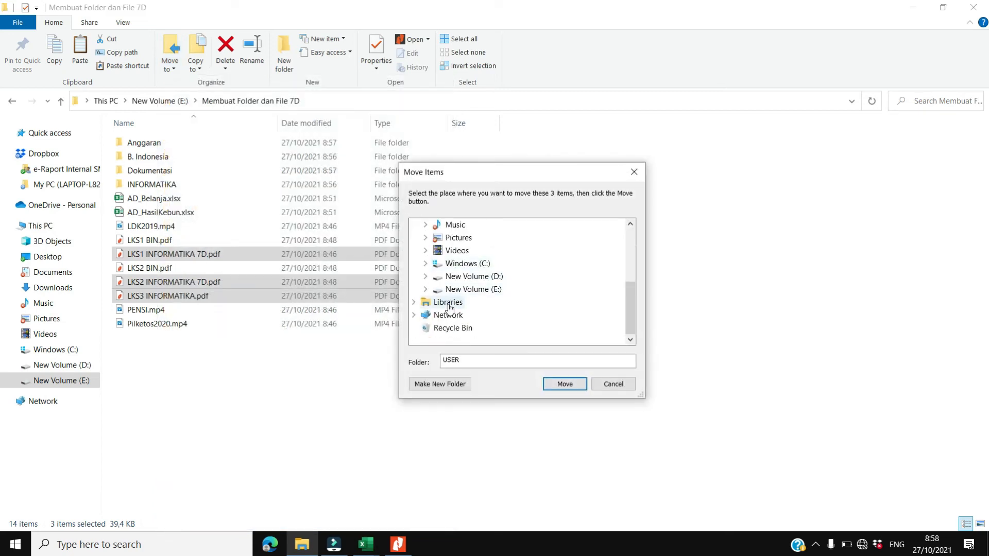
click(473, 292)
scroll(479, 299, down, 5)
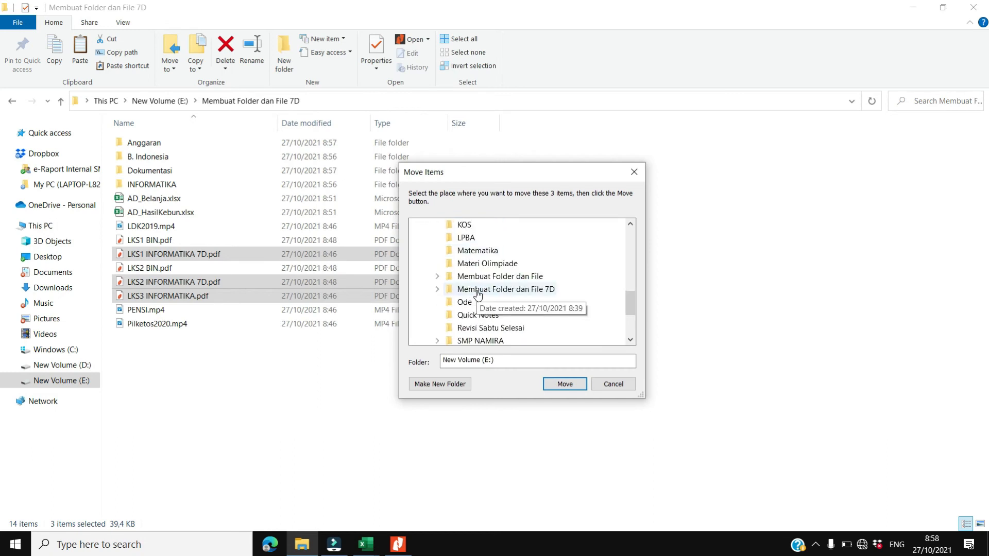
click(513, 291)
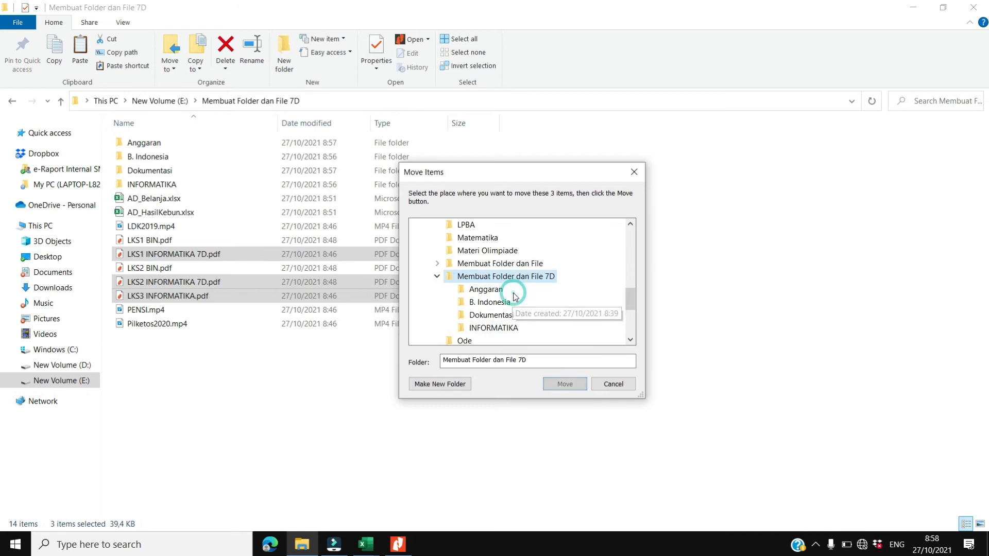
click(483, 329)
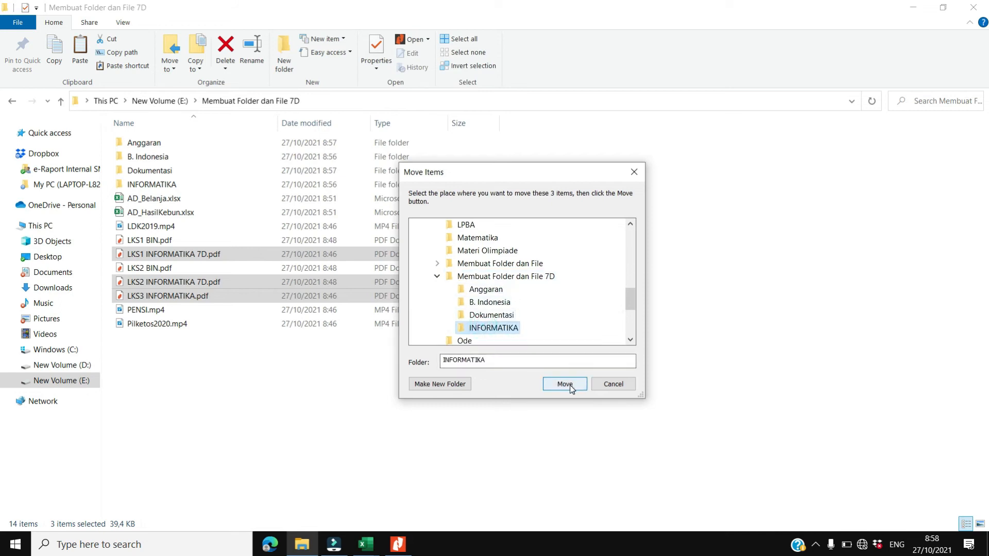
click(565, 384)
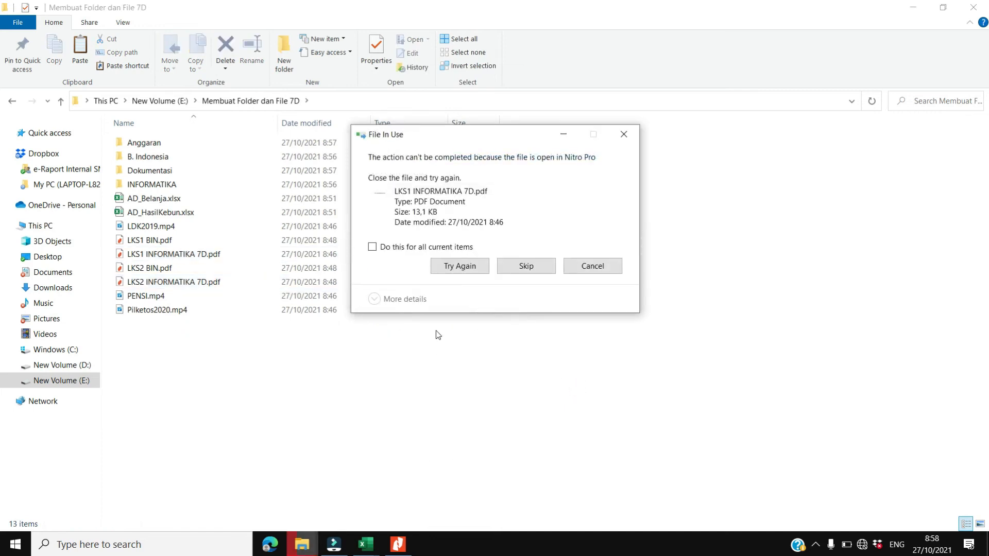
Switch to Nitro Pro, close the LKS1 and LKS2 INFORMATIKA documents, and retry the interrupted file move.
click(398, 546)
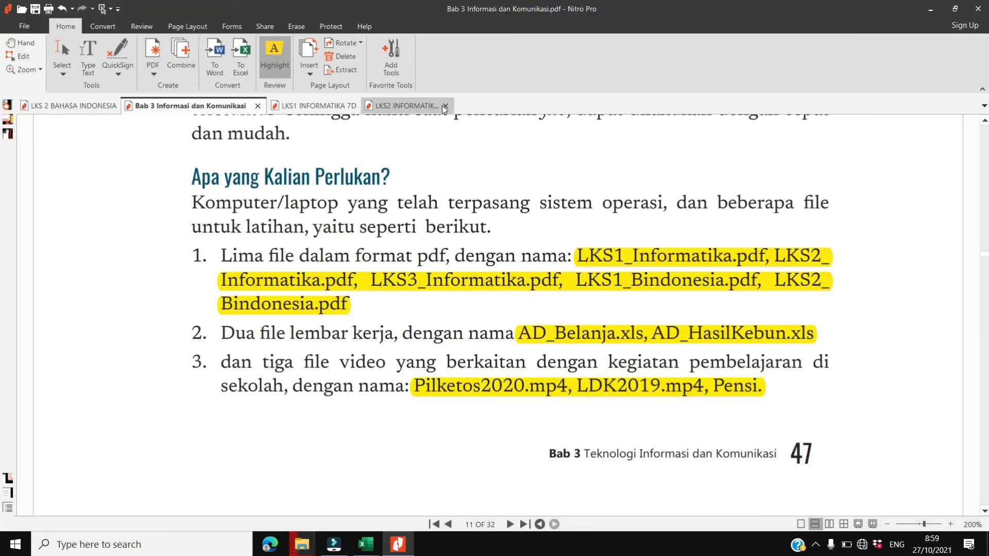
click(446, 103)
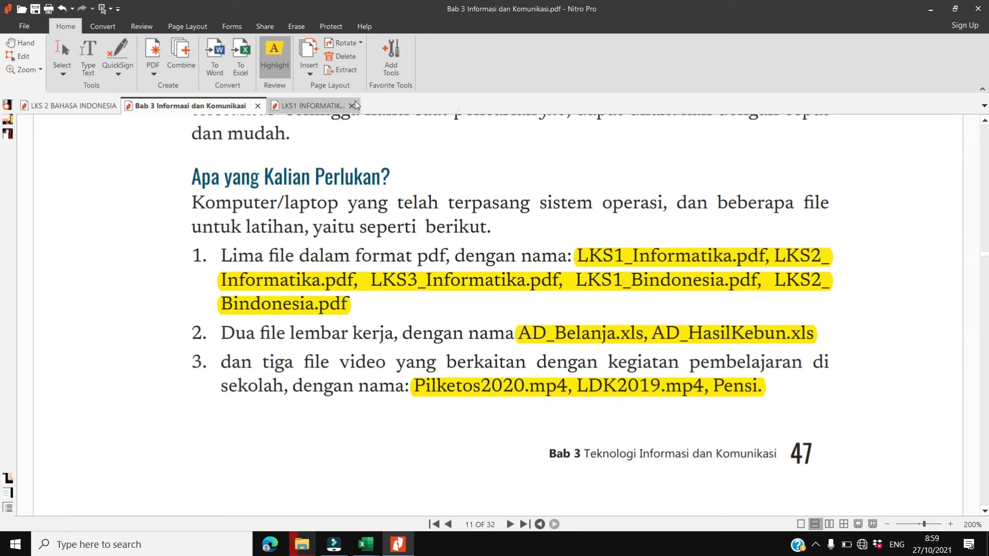
click(353, 105)
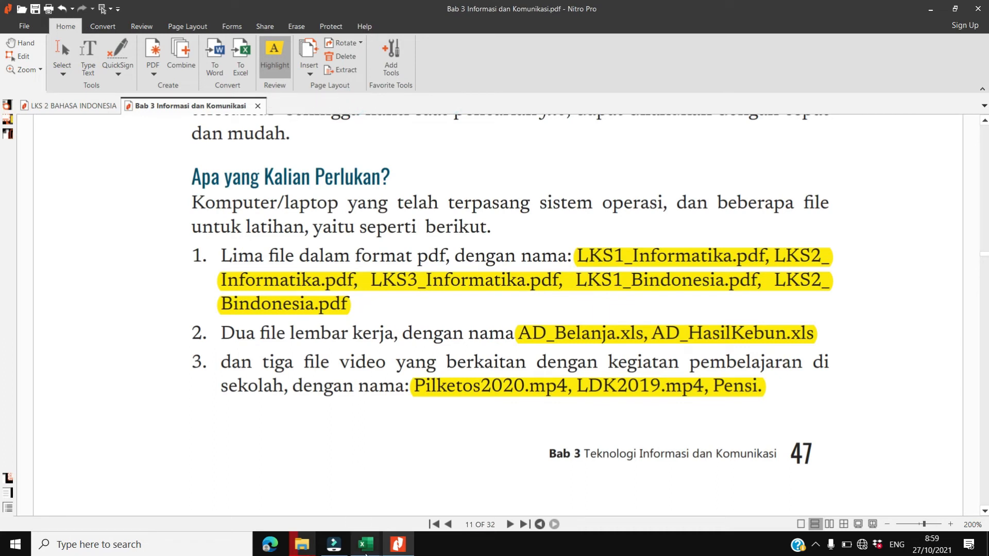
mouse_move(303, 544)
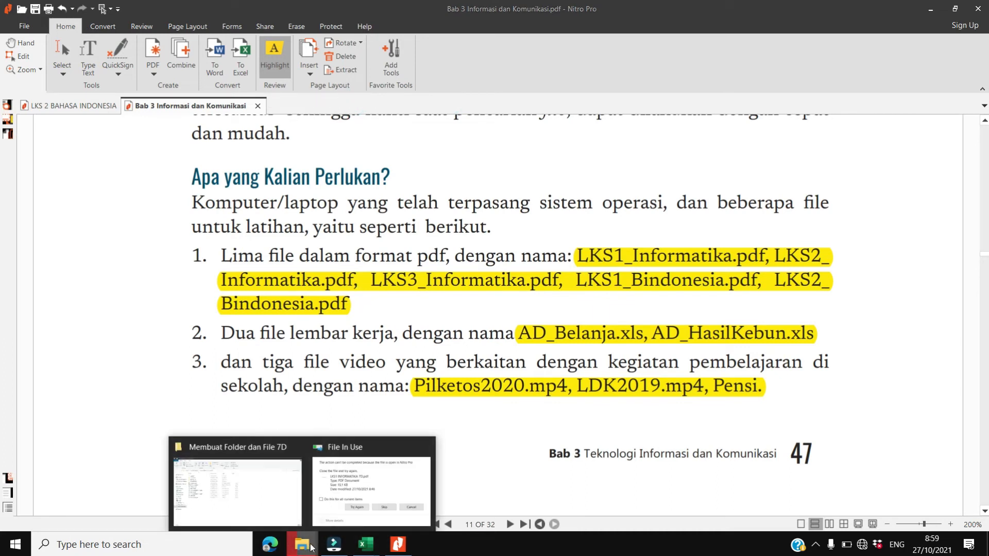
click(354, 493)
click(466, 264)
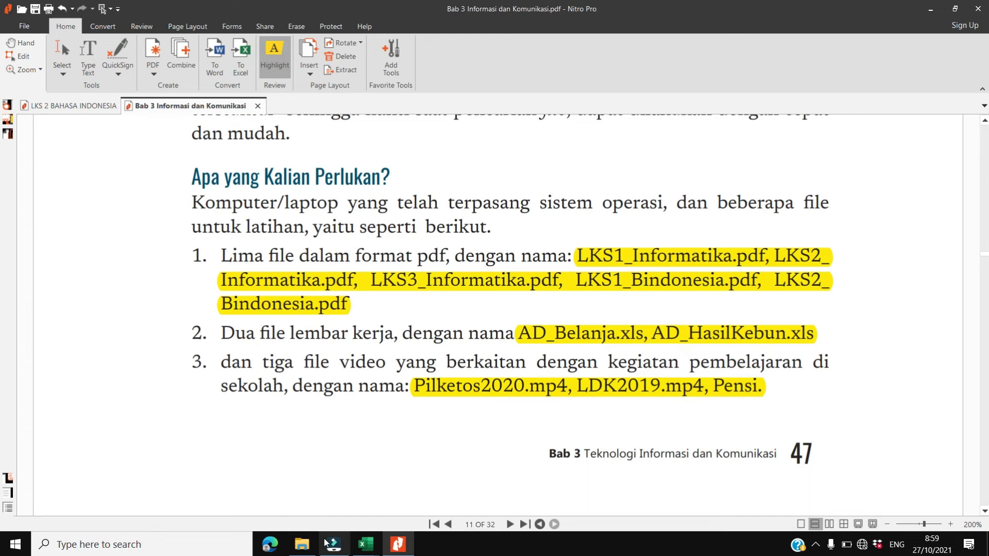
Switch to File Explorer, check the contents of the INFORMATIKA folder, and return to "Membuat Folder dan File 7D".
click(301, 544)
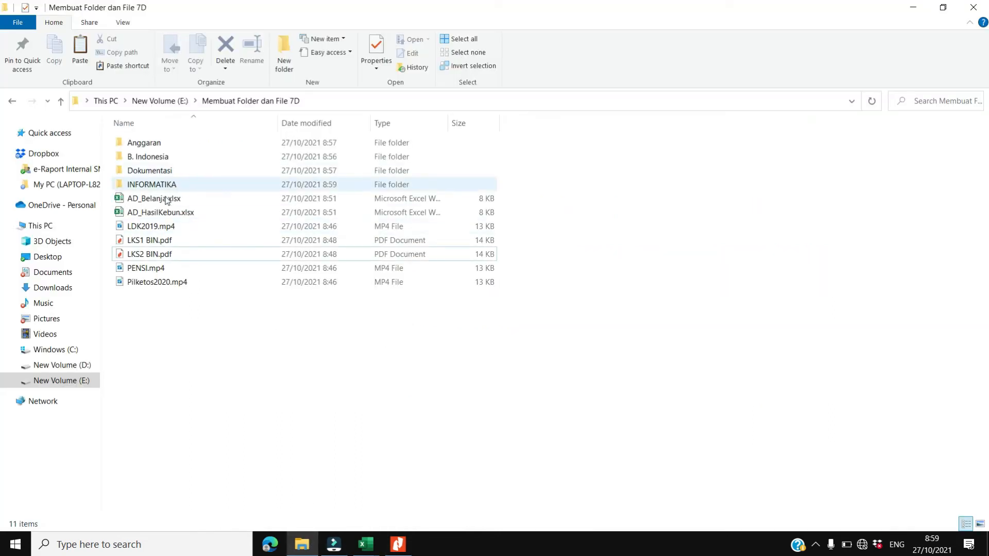
click(148, 188)
double_click(149, 188)
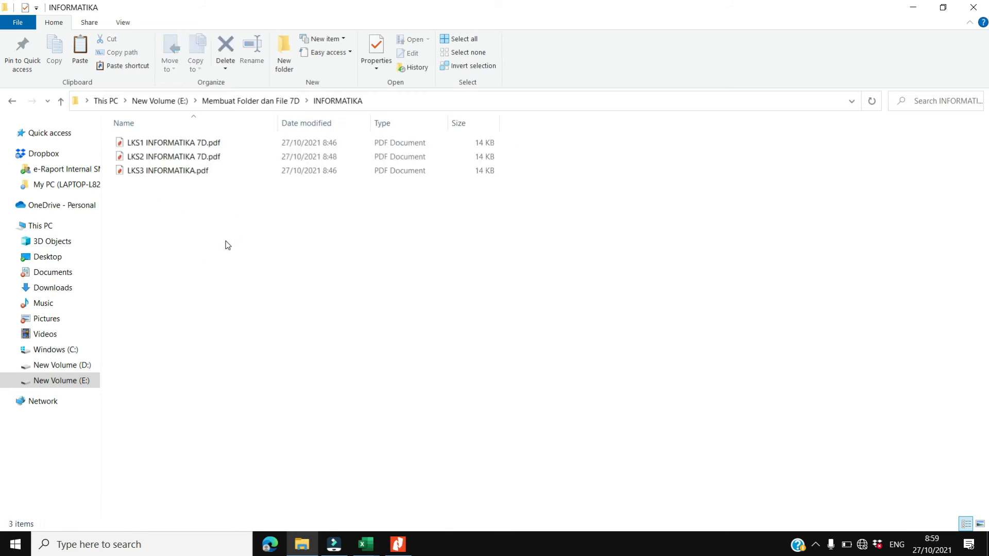
click(283, 100)
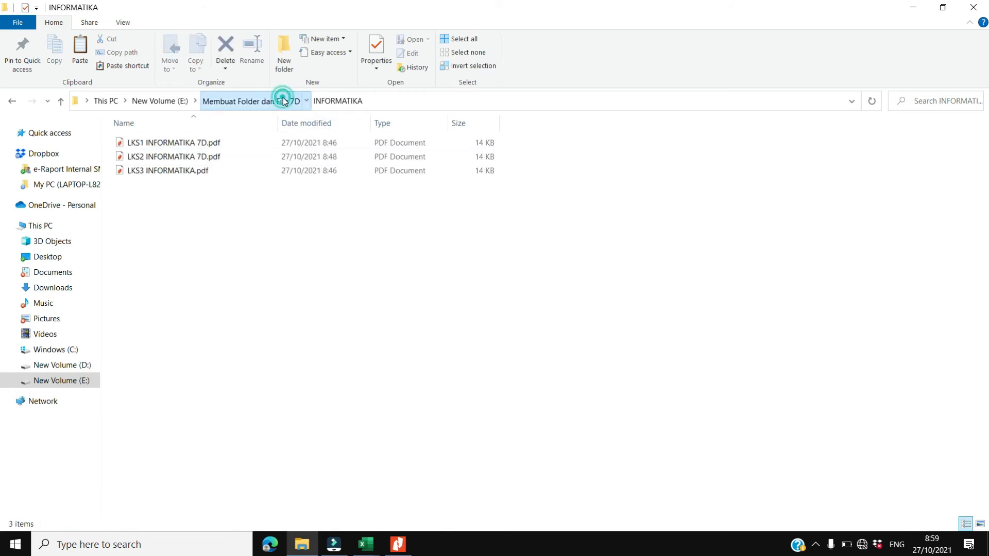
click(206, 319)
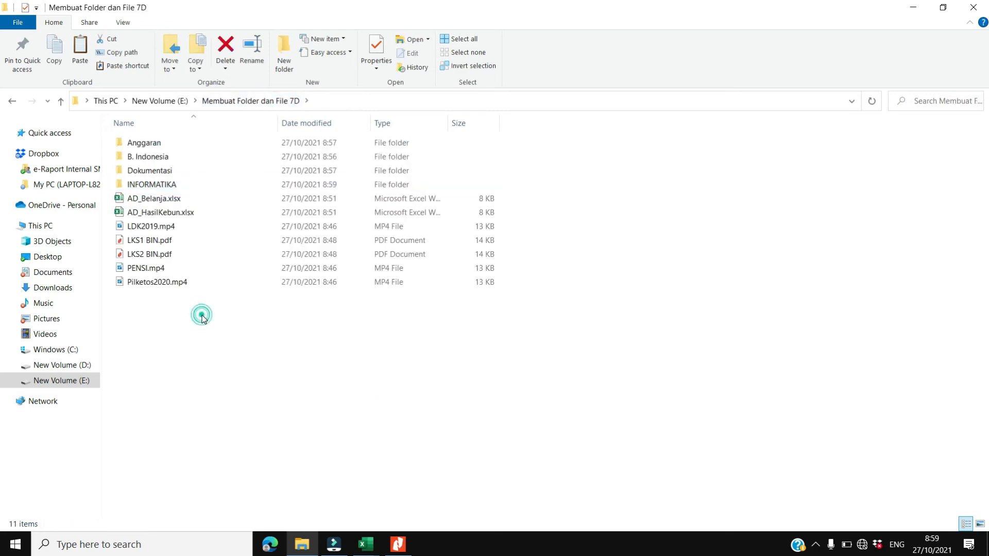
Move LKS1 BIN.pdf and LKS2 BIN.pdf into the B. Indonesia folder and return to "Membuat Folder dan File 7D".
click(146, 258)
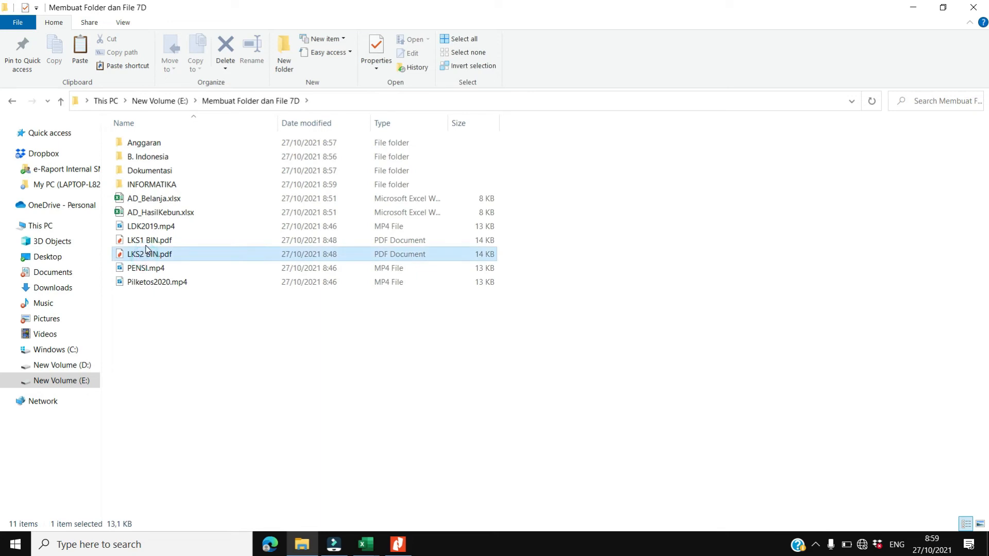
ctrl+click(147, 244)
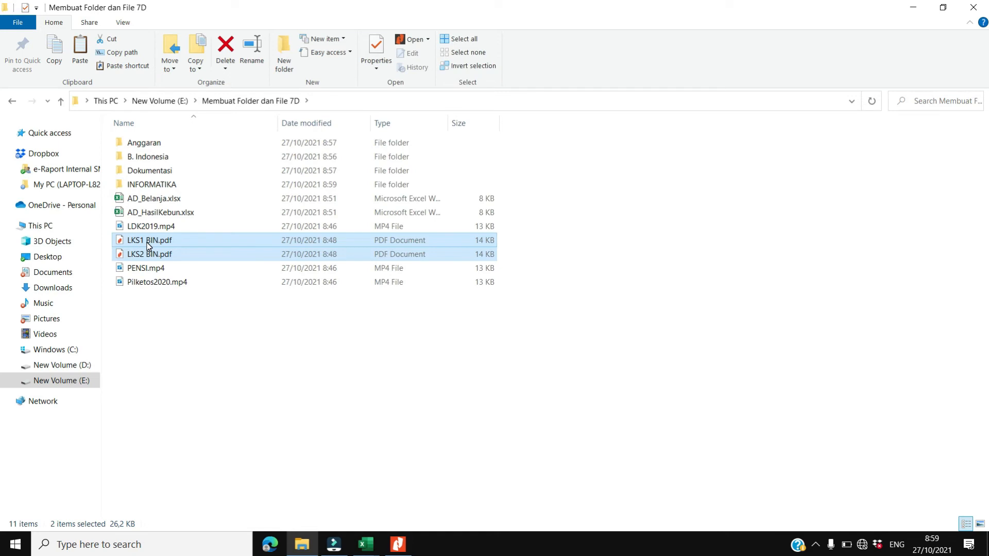
key(ctrl+x)
double_click(145, 157)
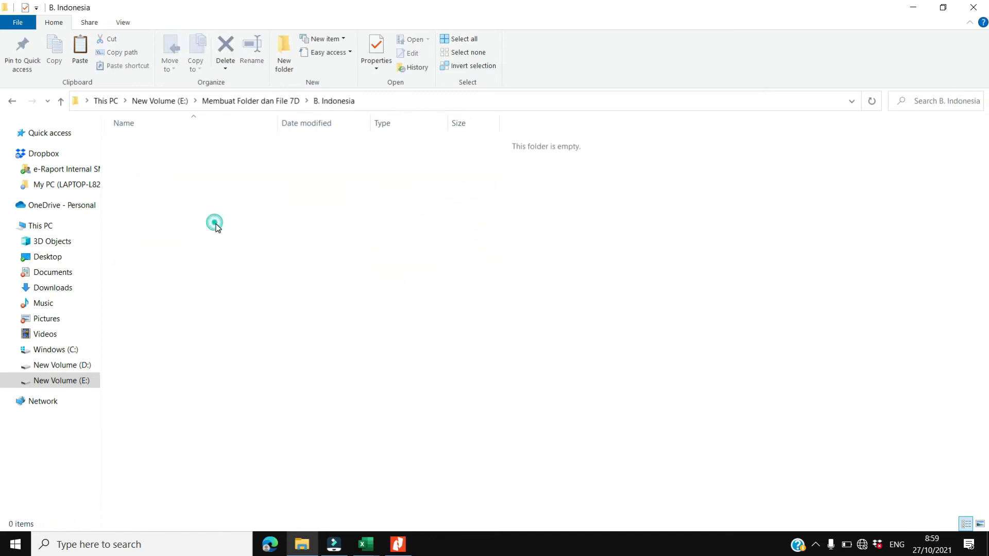
key(ctrl+v)
click(218, 228)
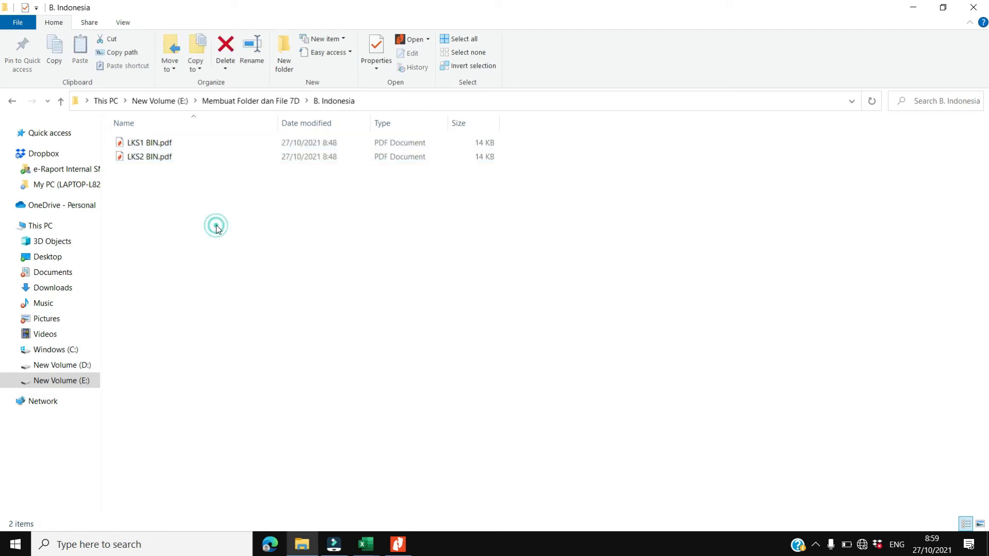
click(216, 102)
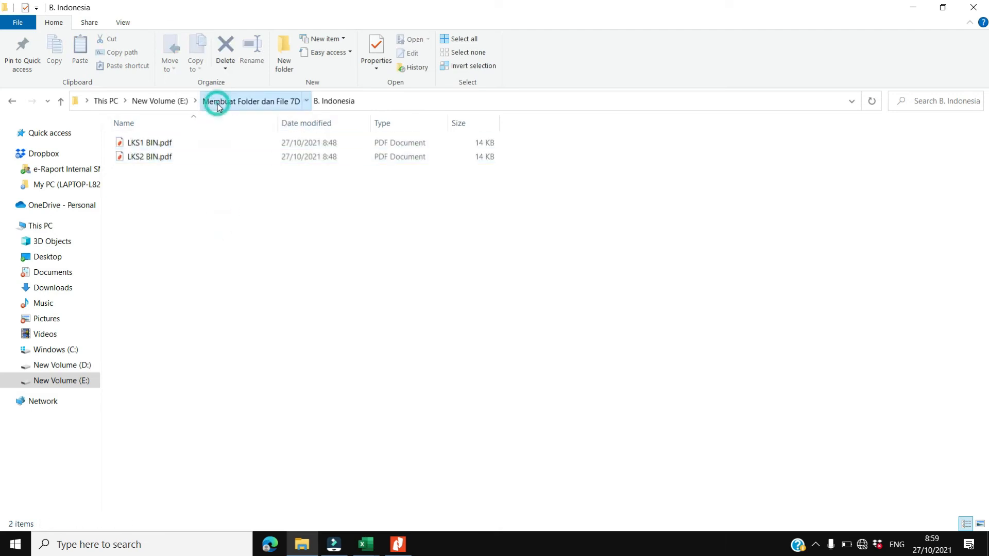
click(195, 315)
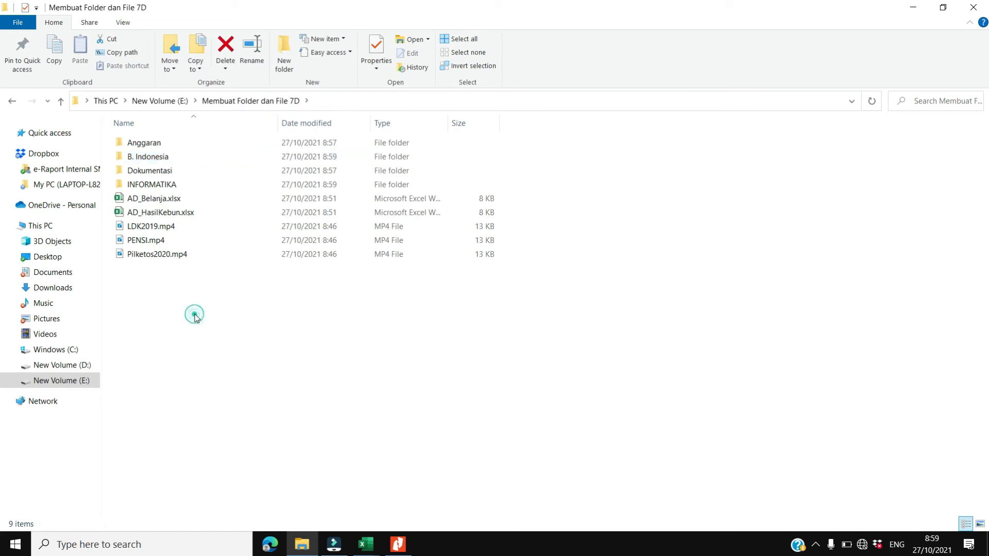
Move LDK2019.mp4, PENSI.mp4 and Pilketos2020.mp4 into the Dokumentasi folder and return to "Membuat Folder dan File 7D".
click(137, 226)
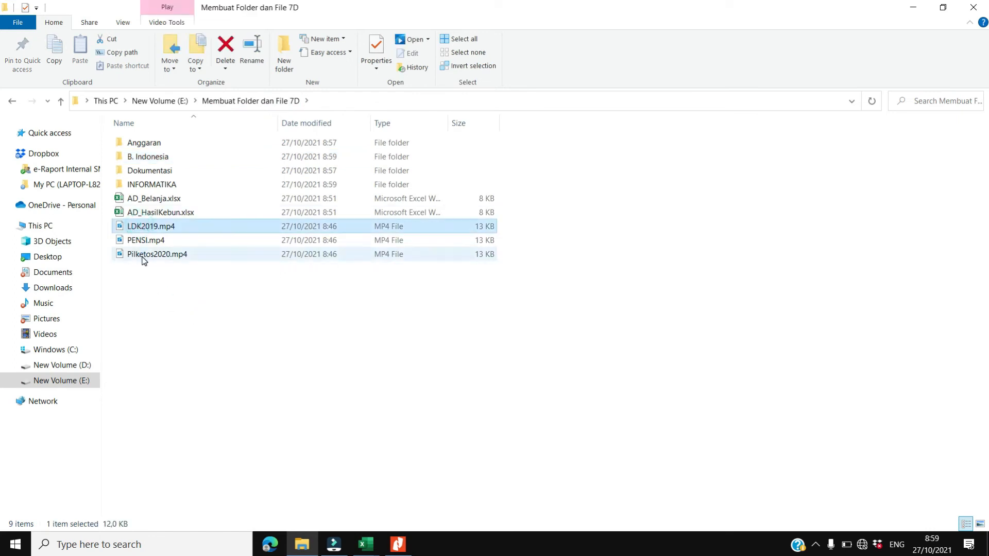
shift+click(142, 258)
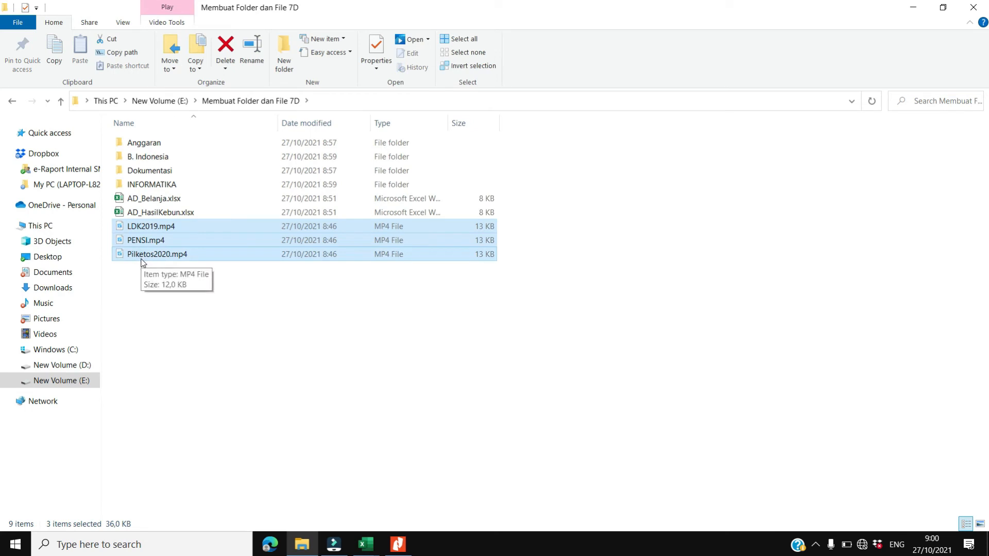
double_click(148, 171)
key(ctrl+v)
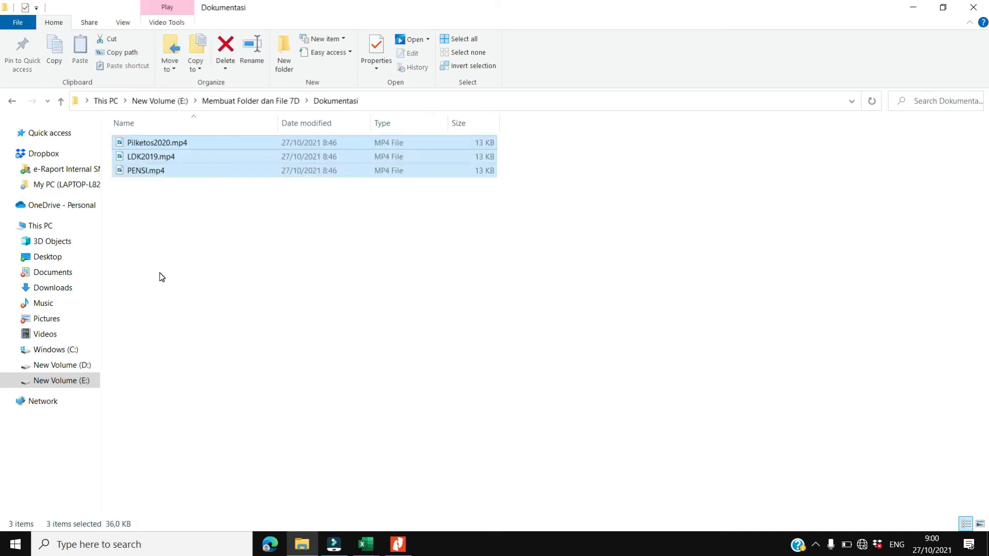
click(229, 267)
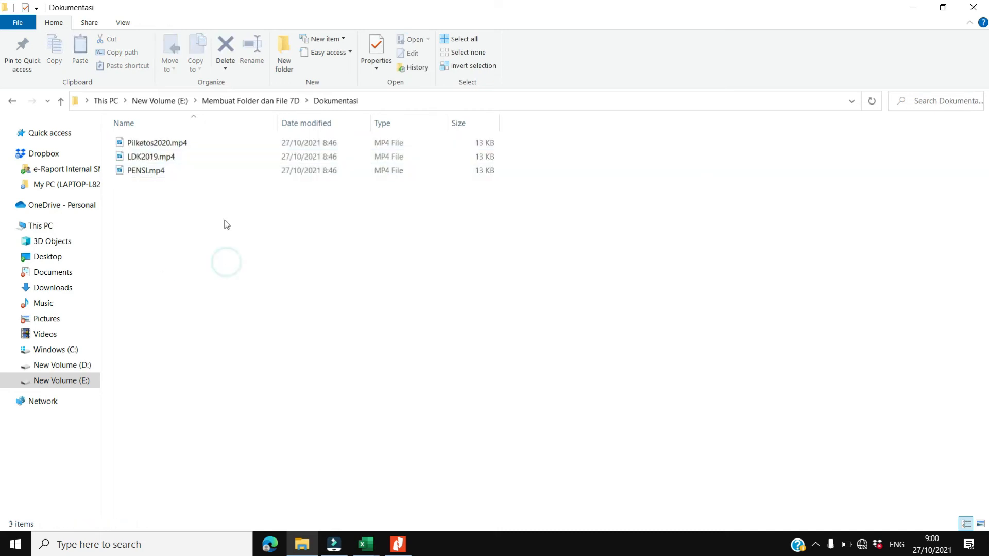
click(239, 100)
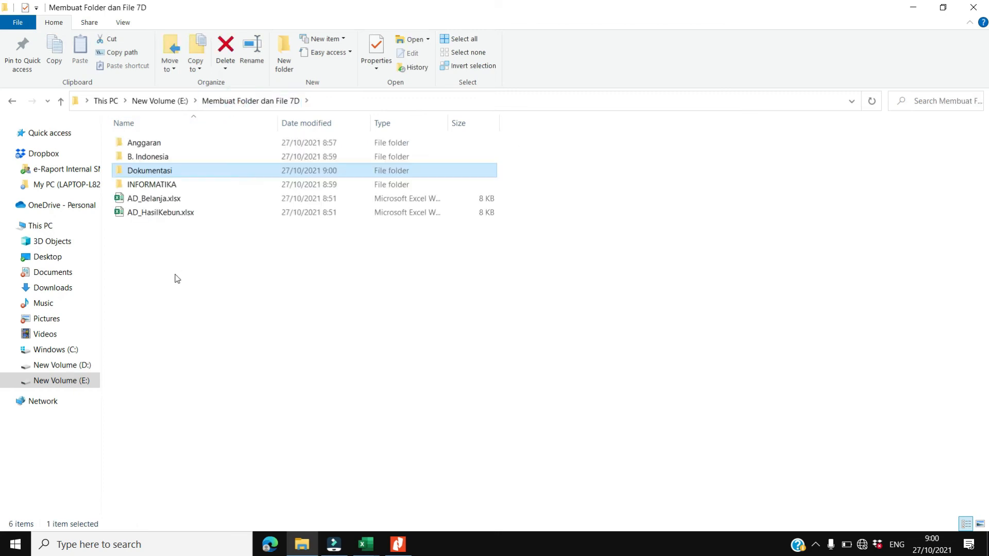
Move AD_Belanja.xlsx and AD_HasilKebun.xlsx from "Membuat Folder dan File 7D" into the Anggaran folder.
click(158, 199)
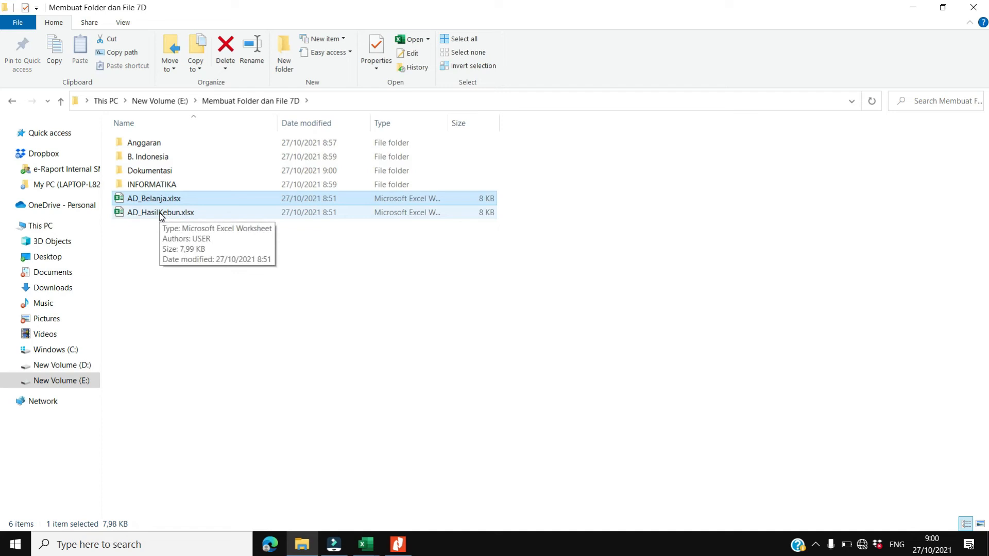
shift+click(160, 213)
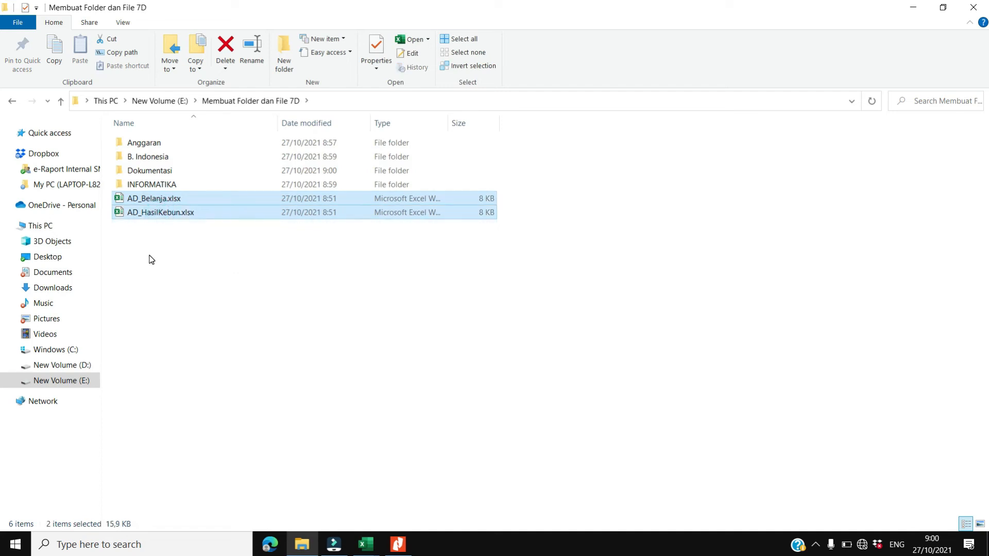
right_click(144, 201)
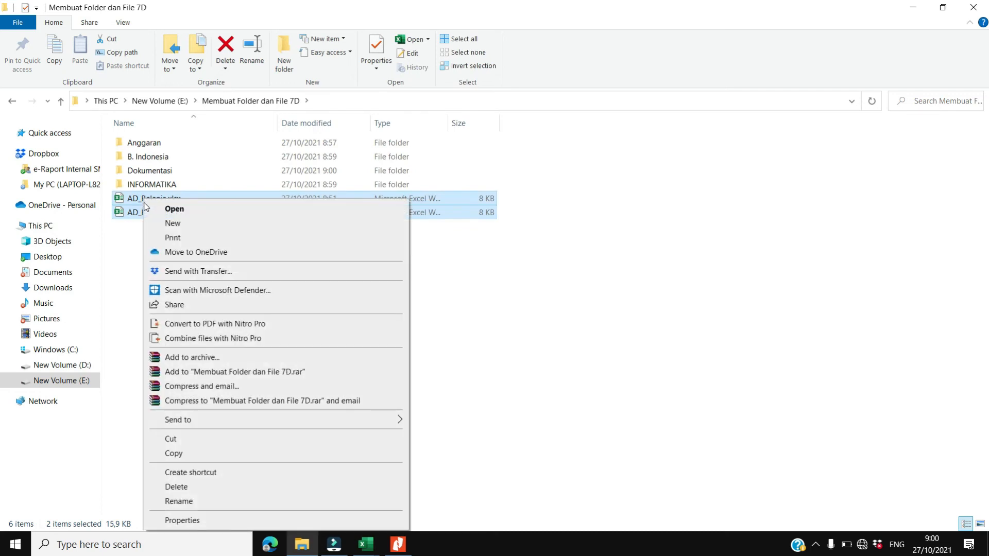
click(185, 443)
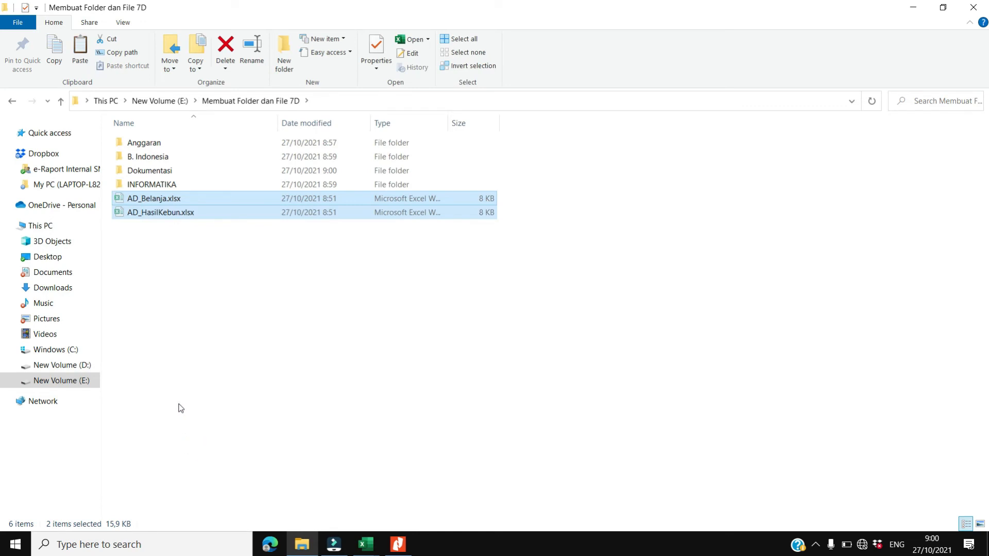
double_click(150, 144)
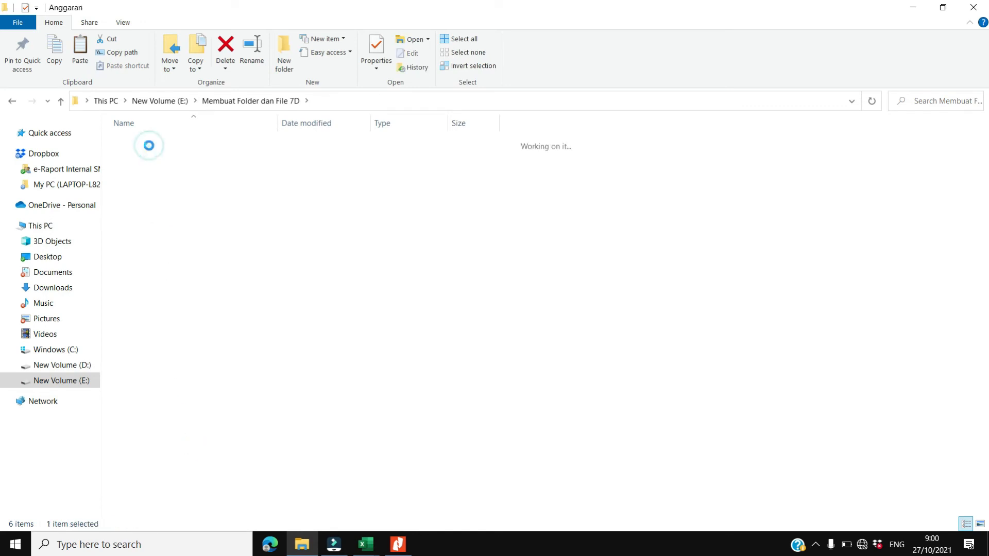
right_click(195, 235)
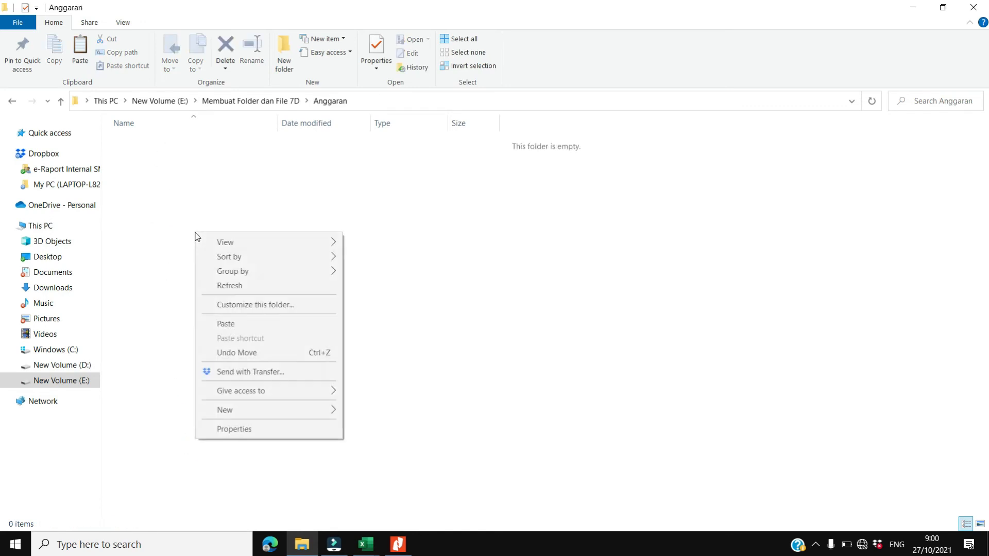
click(232, 328)
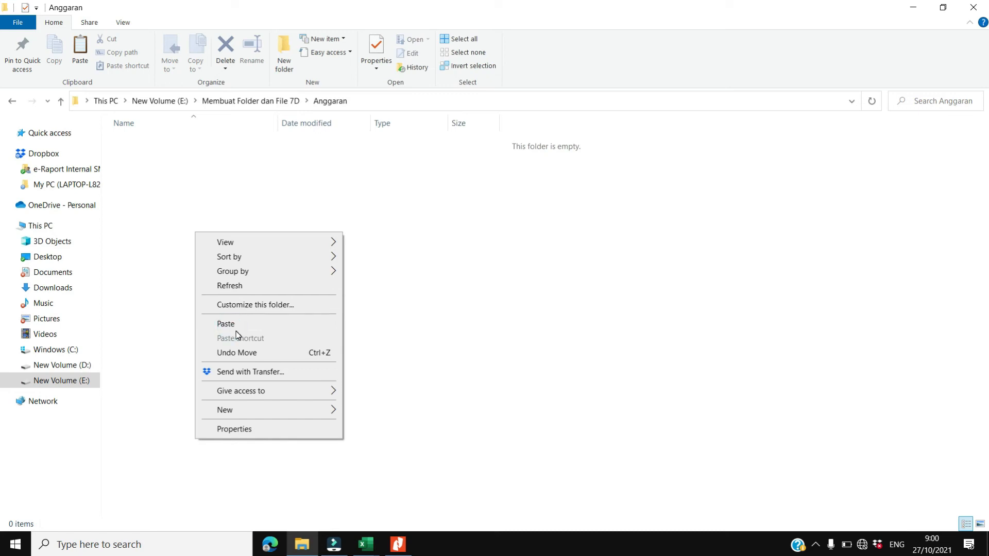
click(235, 327)
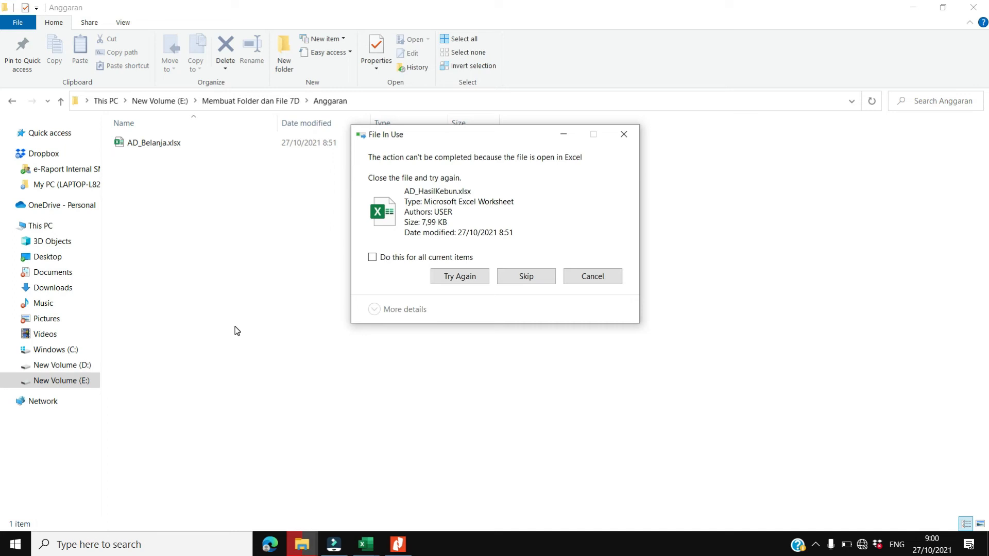
Close the AD_HasilKebun.xlsx workbook in Excel, retry the interrupted move, and return to "Membuat Folder dan File 7D" in File Explorer.
click(366, 544)
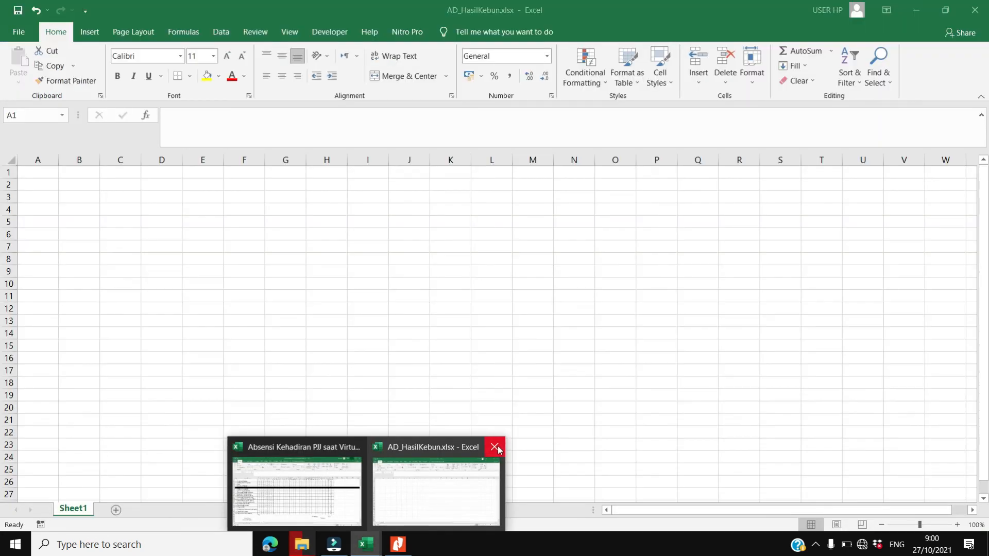
click(495, 446)
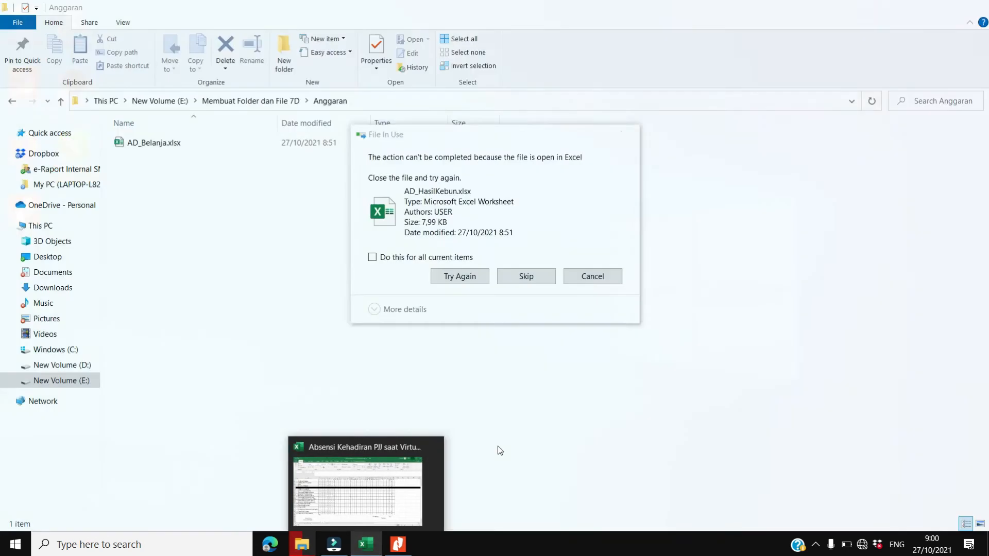
click(460, 276)
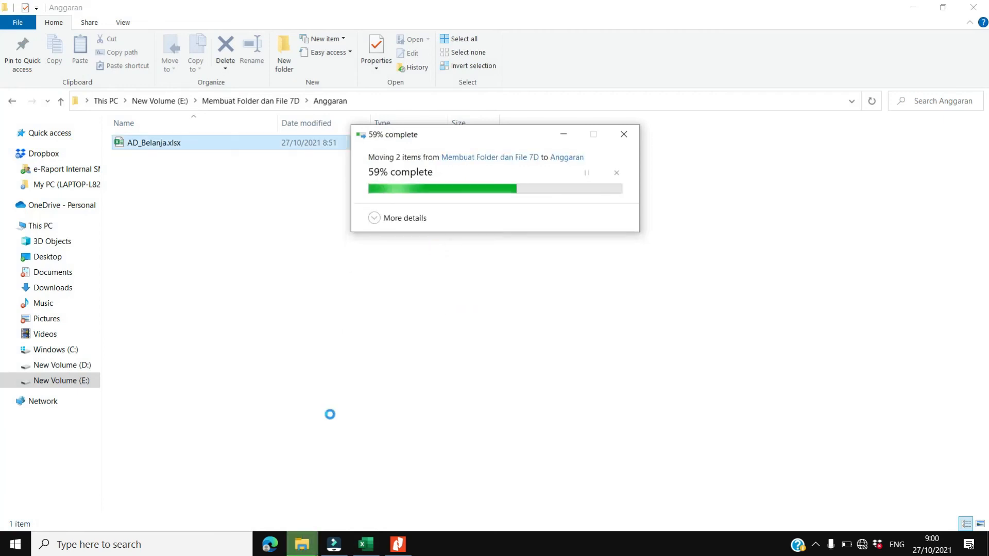
click(427, 276)
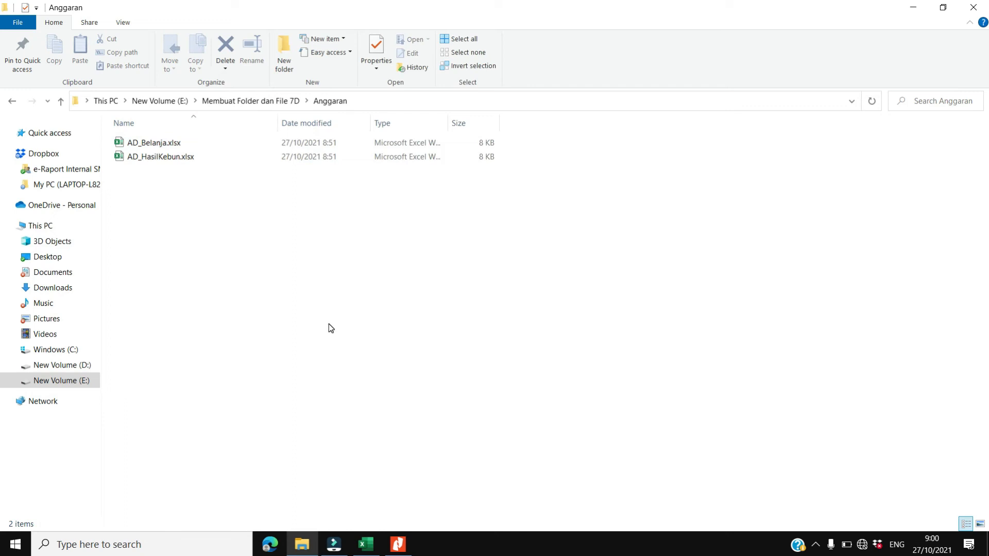
click(304, 265)
click(250, 101)
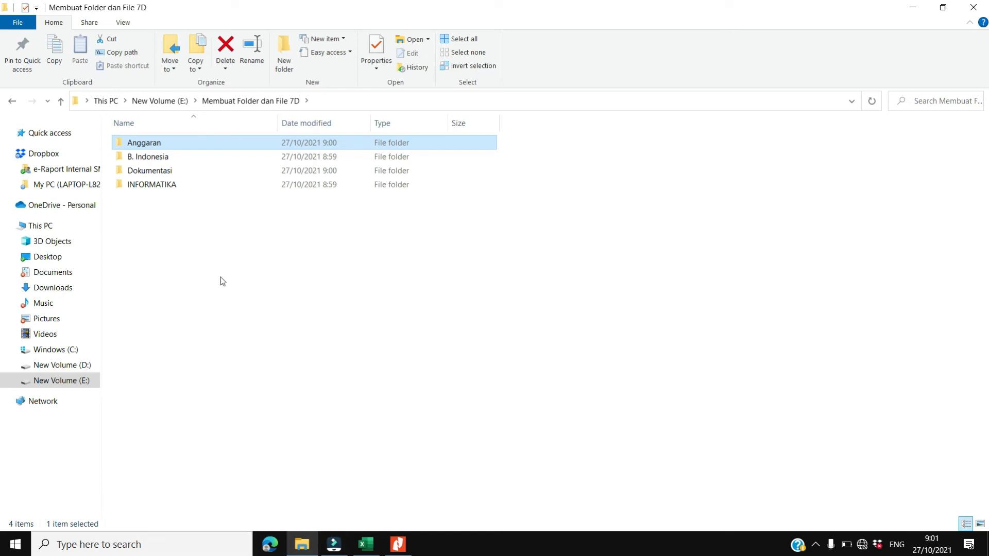
click(221, 238)
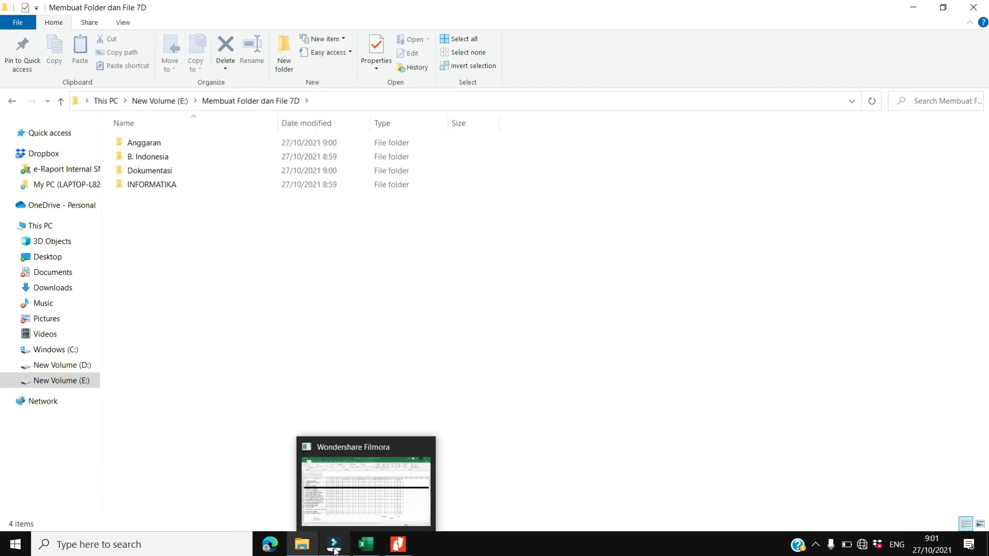
Switch to Nitro Pro and examine the task instructions and the Folder column of the Lembar Kerja table in the Bab 3 textbook.
click(399, 548)
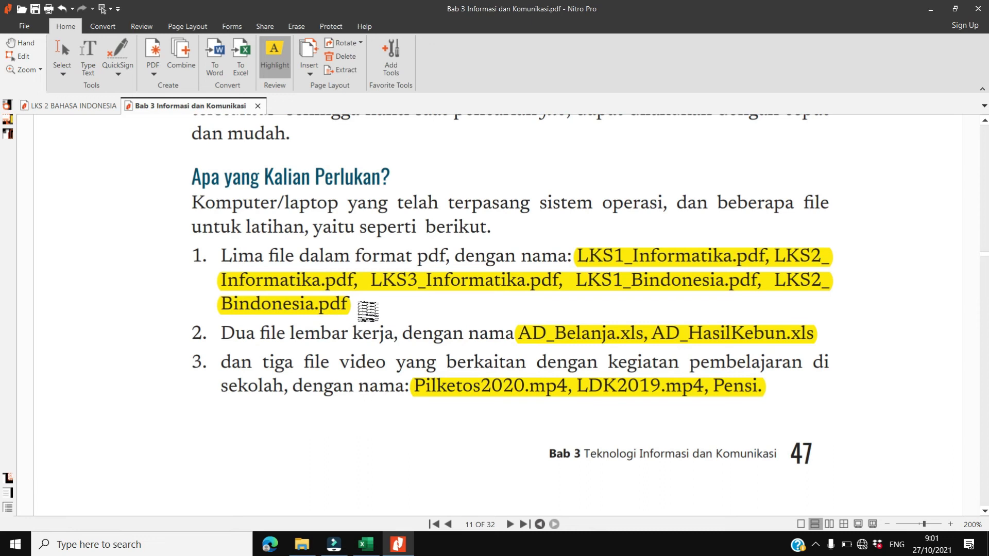
scroll(267, 236, down, 6)
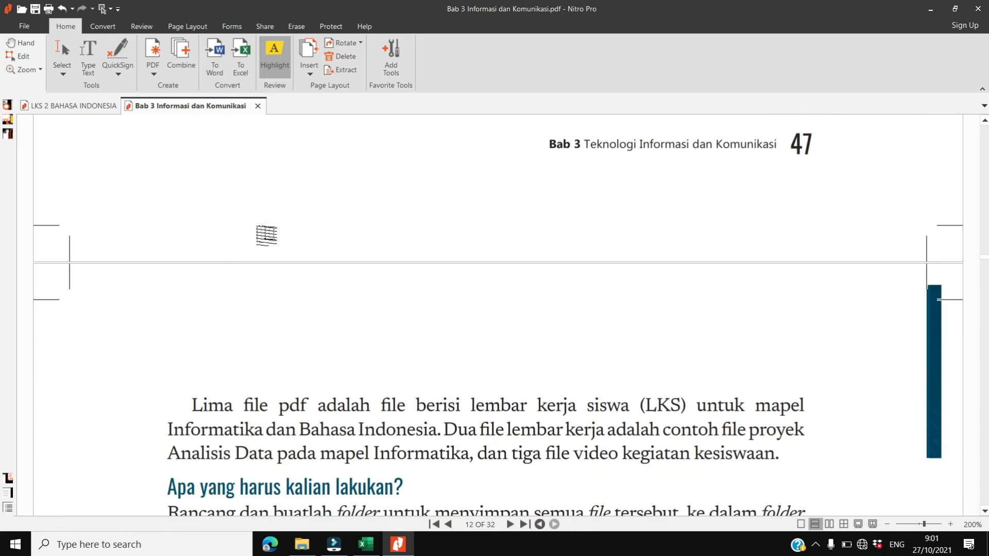
scroll(266, 235, down, 7)
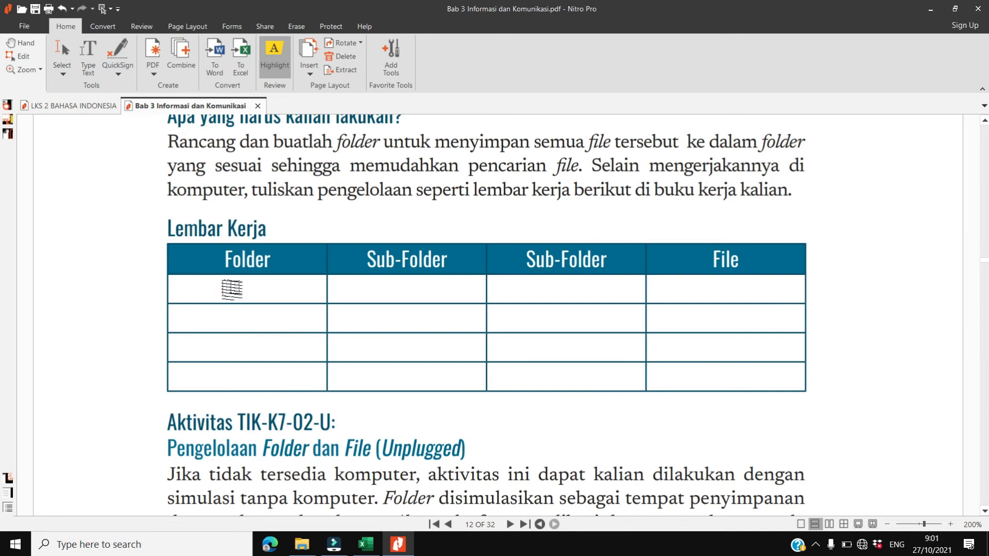
click(227, 285)
click(220, 323)
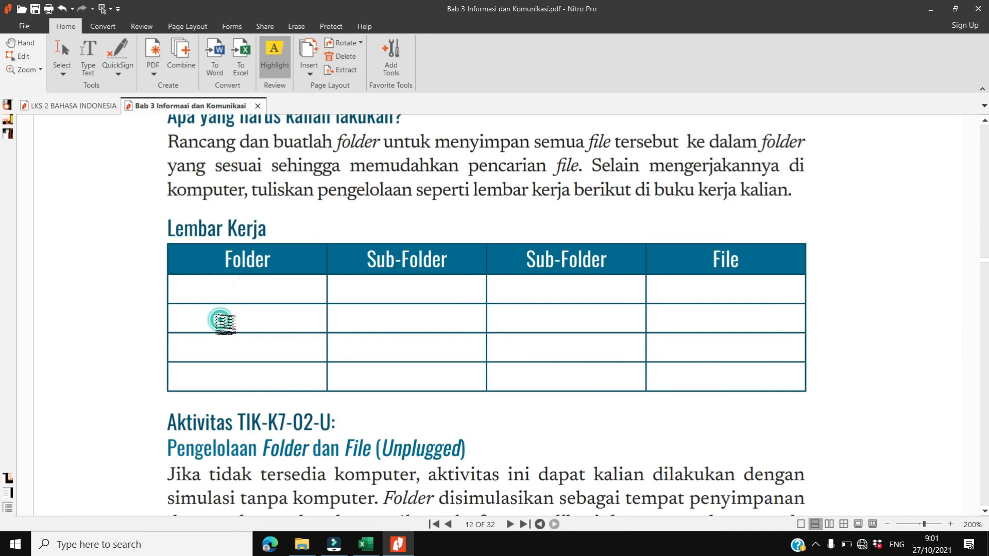
click(238, 289)
click(214, 355)
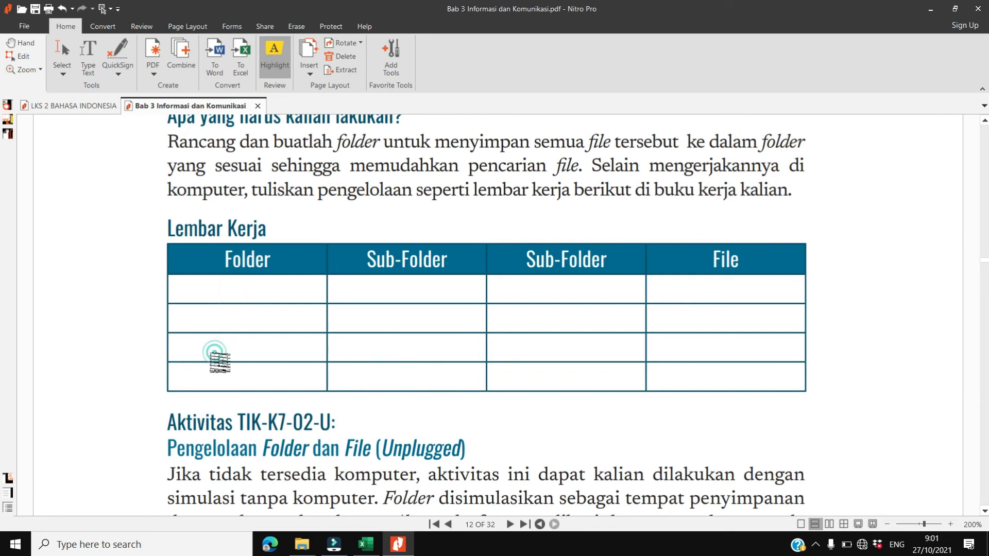